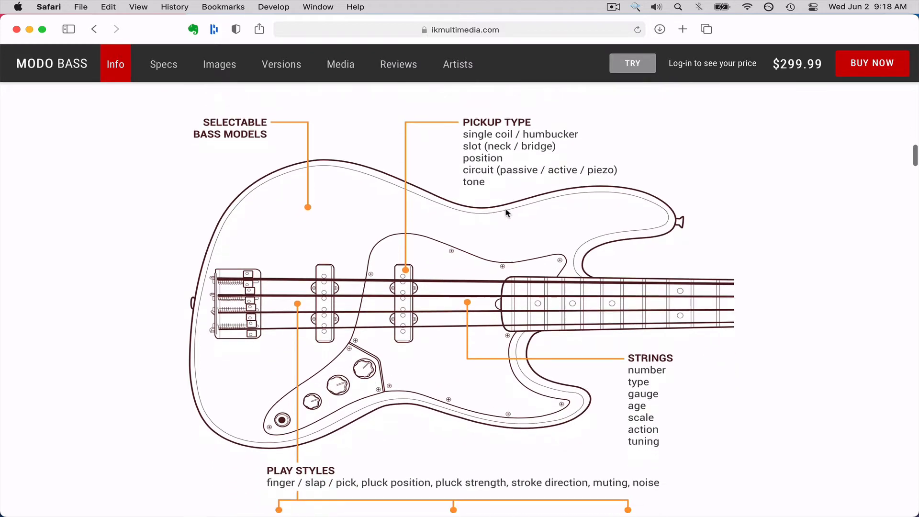
Examine the MODO BASS page's annotated bass diagram, covering pickup types, strings, play styles and amp/FX options.
{"action": "scroll", "coordinate": [508, 213], "scroll_direction": "down", "scroll_amount": 2}
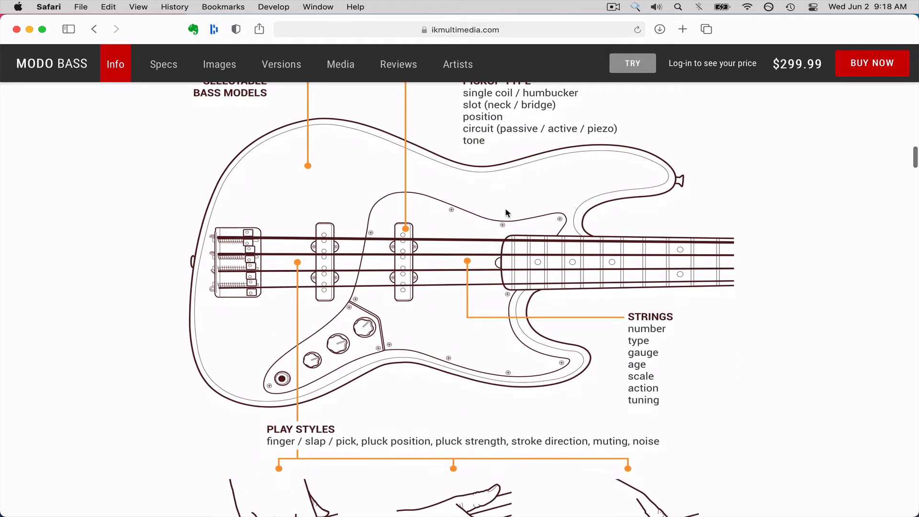
{"action": "scroll", "coordinate": [508, 213], "scroll_direction": "down", "scroll_amount": 2}
{"action": "scroll", "coordinate": [507, 213], "scroll_direction": "up", "scroll_amount": 1}
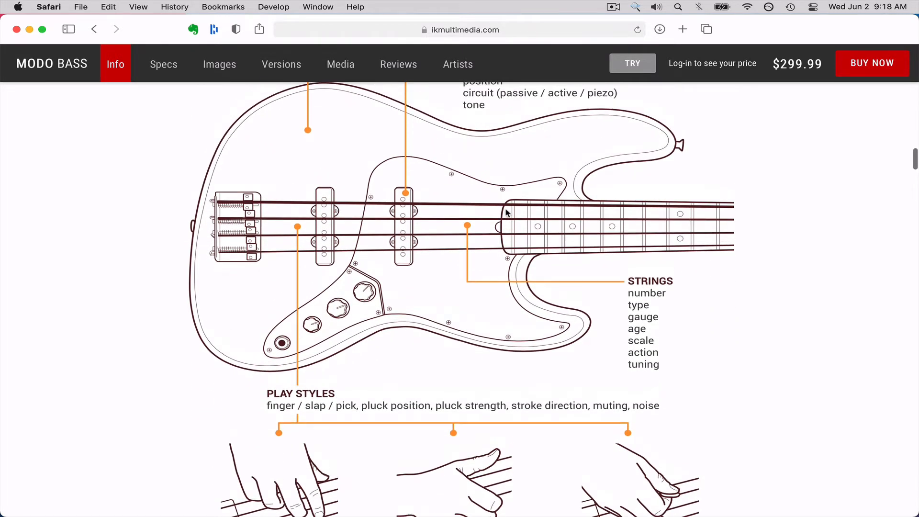
{"action": "scroll", "coordinate": [507, 213], "scroll_direction": "down", "scroll_amount": 5}
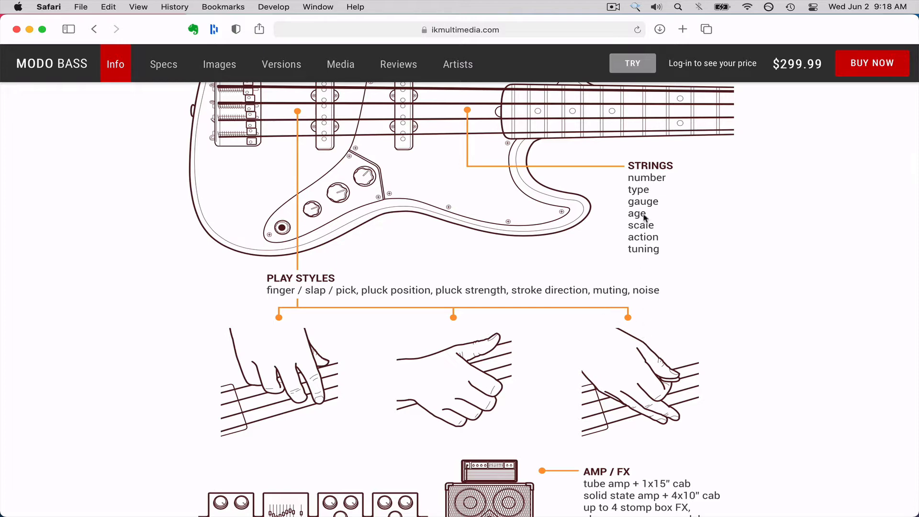
{"action": "scroll", "coordinate": [645, 208], "scroll_direction": "up", "scroll_amount": 2}
{"action": "scroll", "coordinate": [645, 208], "scroll_direction": "up", "scroll_amount": 1}
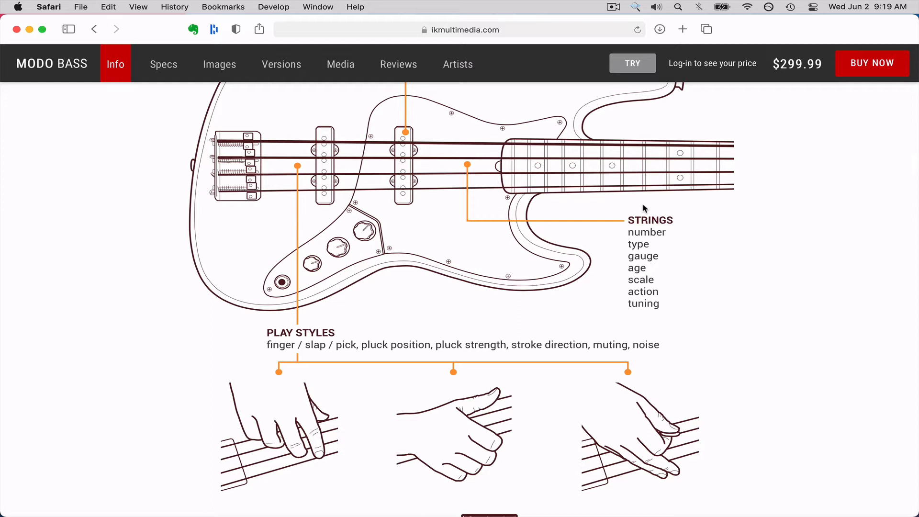
{"action": "scroll", "coordinate": [643, 205], "scroll_direction": "down", "scroll_amount": 5}
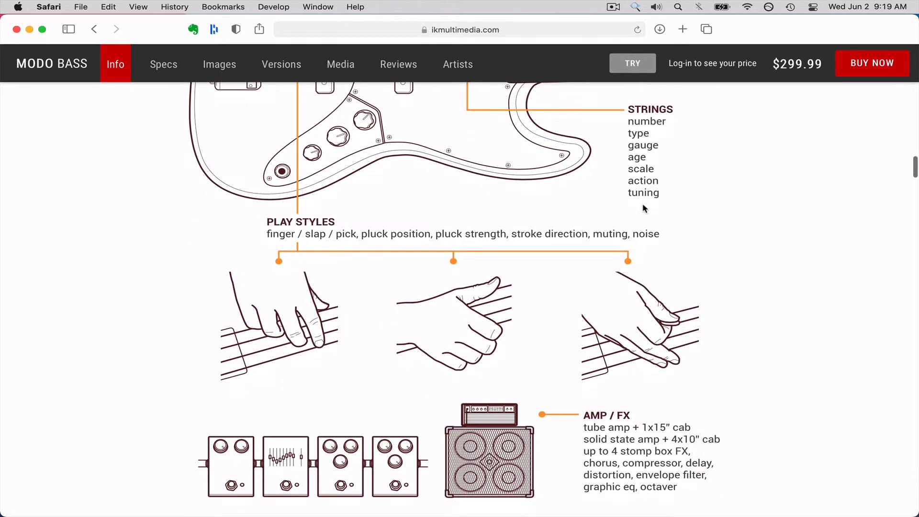
{"action": "scroll", "coordinate": [643, 206], "scroll_direction": "down", "scroll_amount": 2}
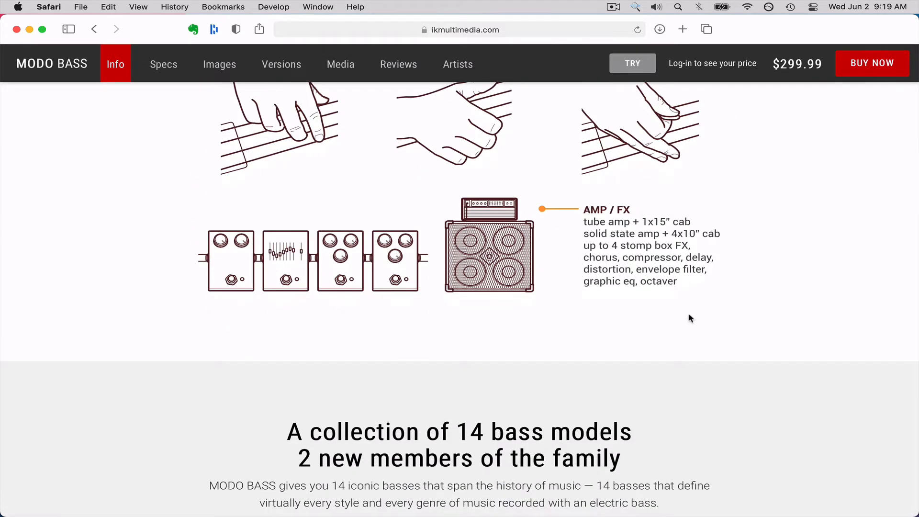
{"action": "scroll", "coordinate": [586, 368], "scroll_direction": "down", "scroll_amount": 3}
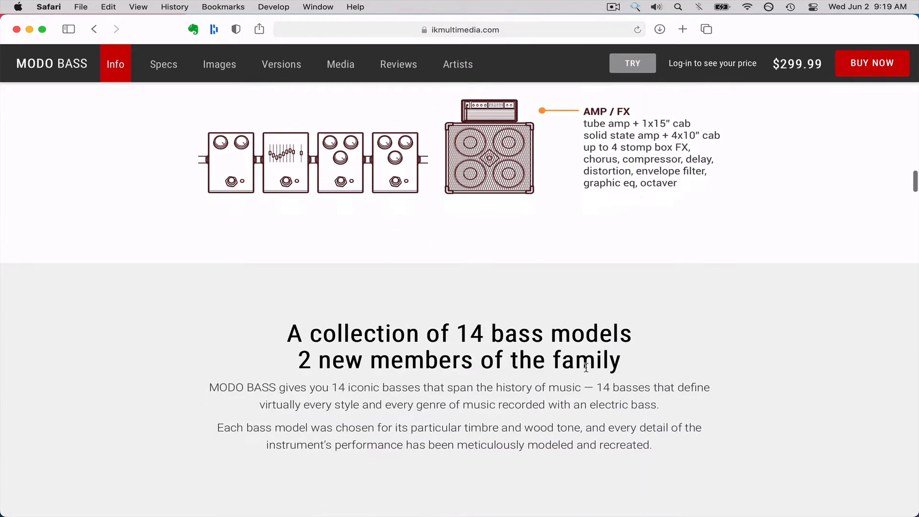
Review the MODO BASS model collection, available configurations, individual bass pictures and play style section on the product page.
{"action": "scroll", "coordinate": [585, 368], "scroll_direction": "down", "scroll_amount": 5}
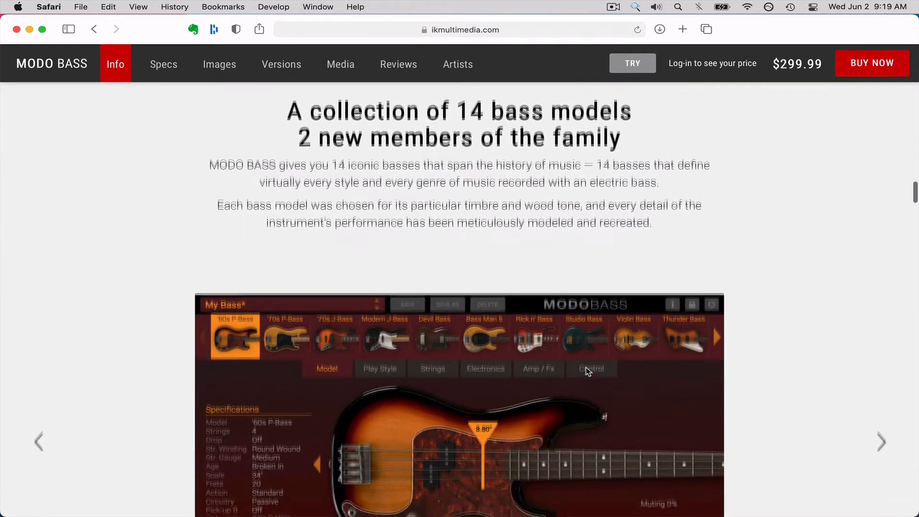
{"action": "scroll", "coordinate": [586, 369], "scroll_direction": "down", "scroll_amount": 3}
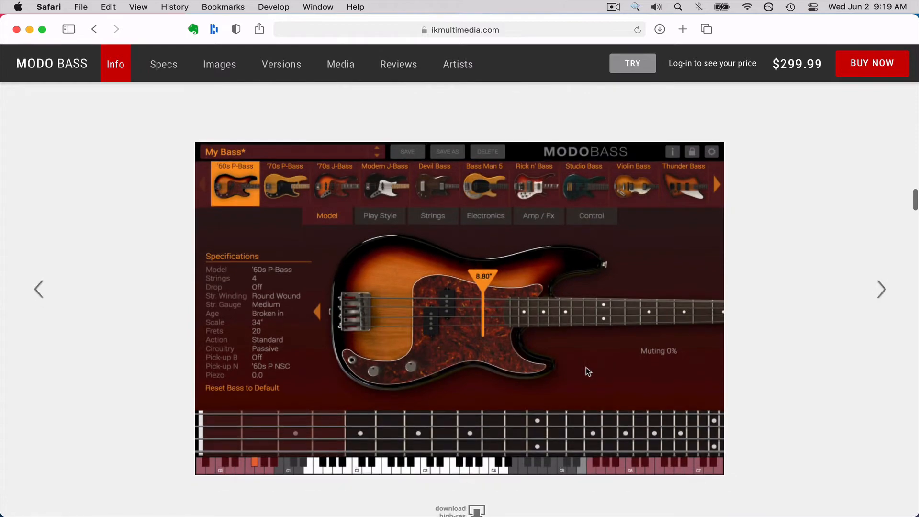
{"action": "scroll", "coordinate": [587, 372], "scroll_direction": "down", "scroll_amount": 5}
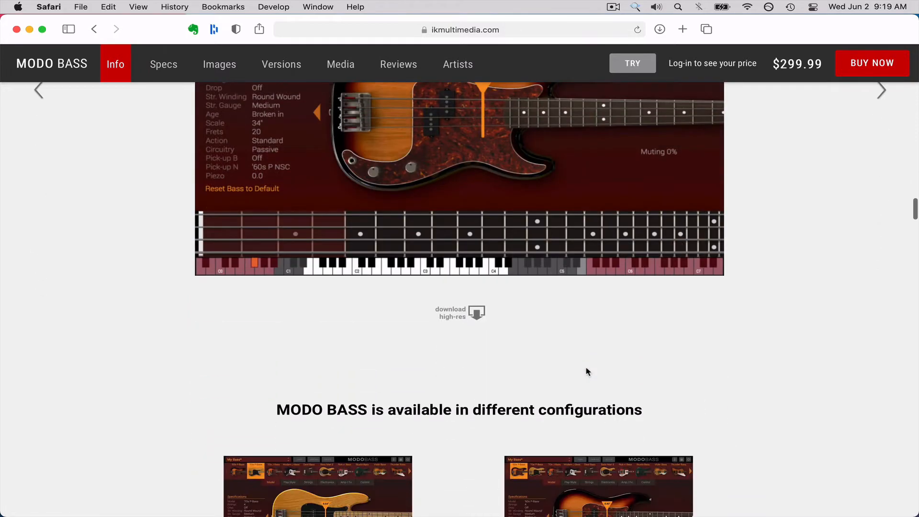
{"action": "scroll", "coordinate": [588, 372], "scroll_direction": "down", "scroll_amount": 8}
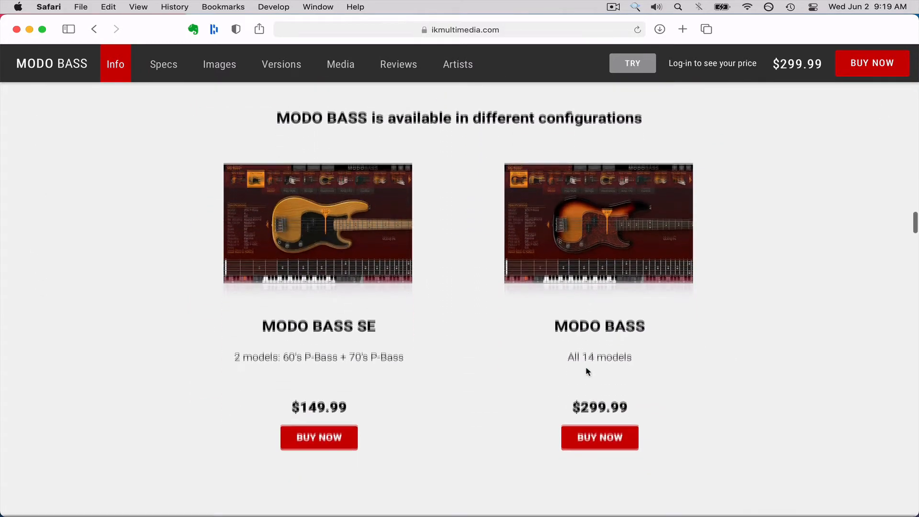
{"action": "scroll", "coordinate": [586, 367], "scroll_direction": "down", "scroll_amount": 12}
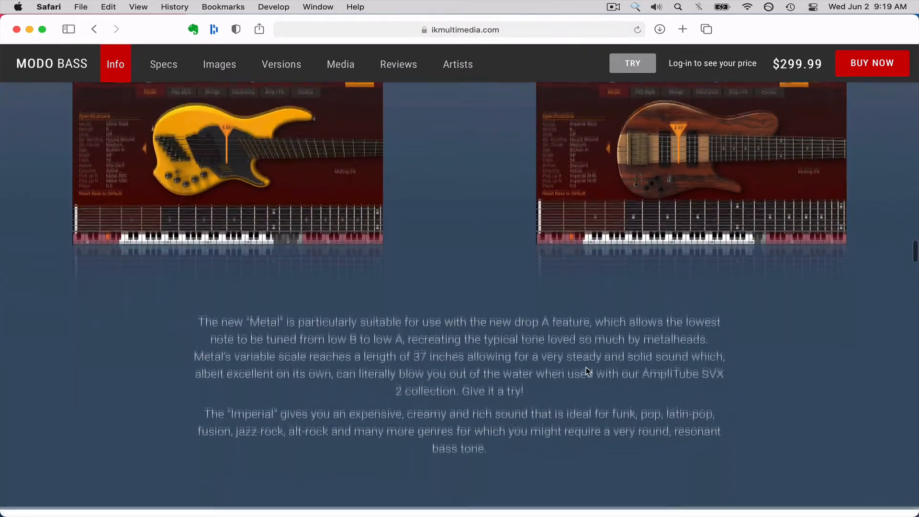
{"action": "scroll", "coordinate": [585, 367], "scroll_direction": "down", "scroll_amount": 10}
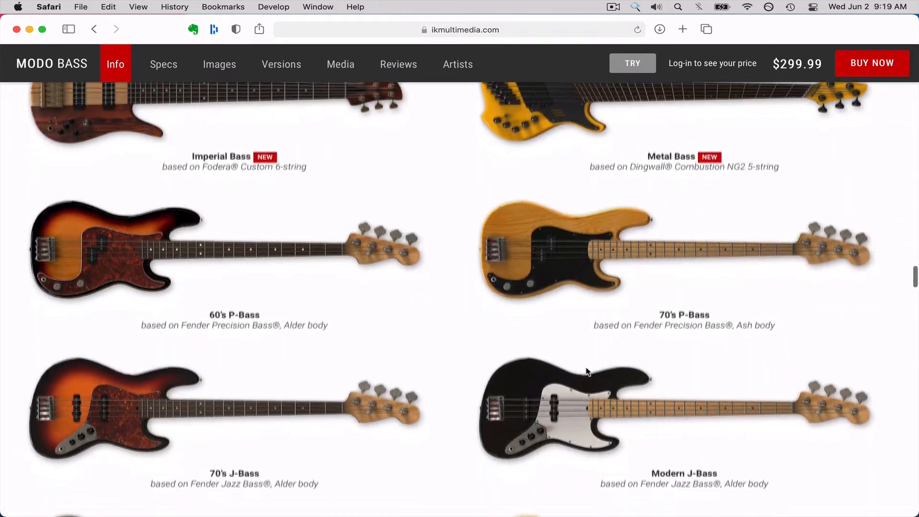
{"action": "scroll", "coordinate": [587, 371], "scroll_direction": "down", "scroll_amount": 15}
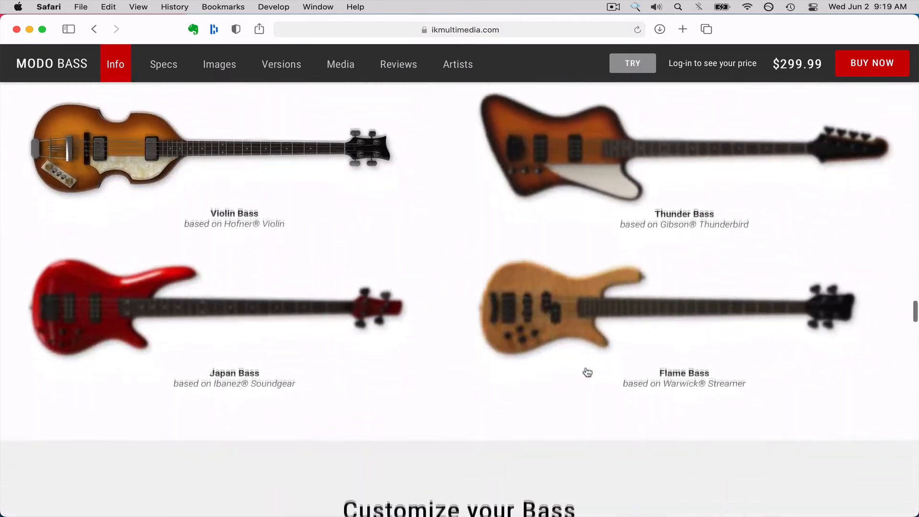
{"action": "scroll", "coordinate": [587, 371], "scroll_direction": "down", "scroll_amount": 15}
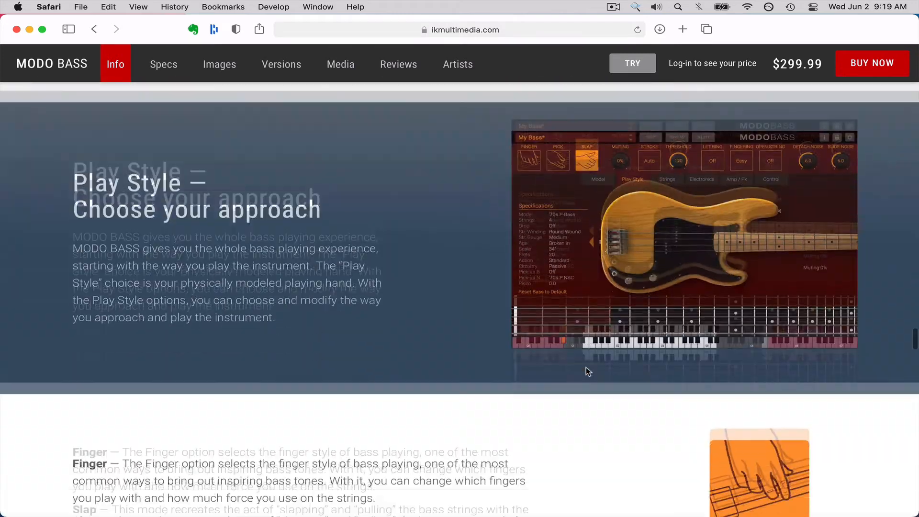
{"action": "scroll", "coordinate": [588, 372], "scroll_direction": "down", "scroll_amount": 10}
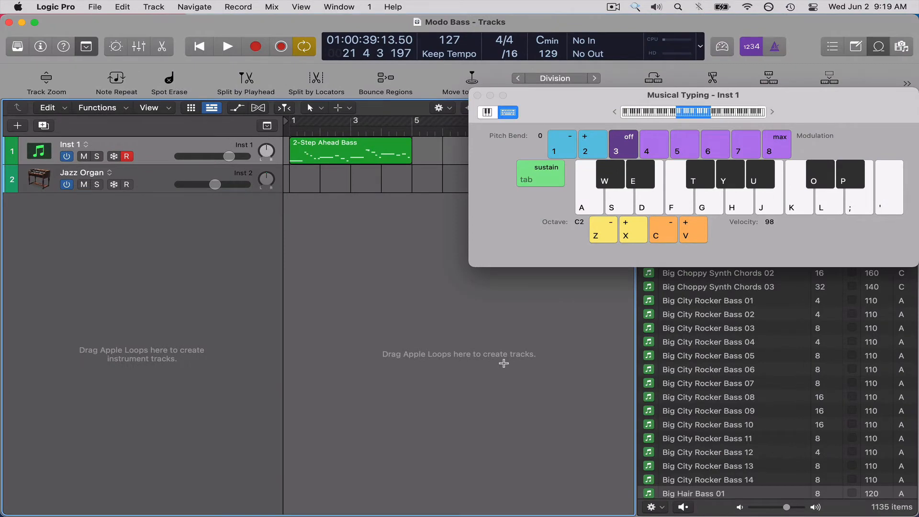
In the Modo Bass project in Logic Pro, hide Musical Typing and delete the Jazz Organ track.
{"action": "key", "text": "super+k"}
{"action": "key", "text": "super+Left"}
{"action": "key", "text": "super+Left"}
{"action": "key", "text": "super+Left"}
{"action": "key", "text": "super+Left"}
{"action": "key", "text": "super+Left"}
{"action": "key", "text": "super+Left"}
{"action": "key", "text": "super+Left"}
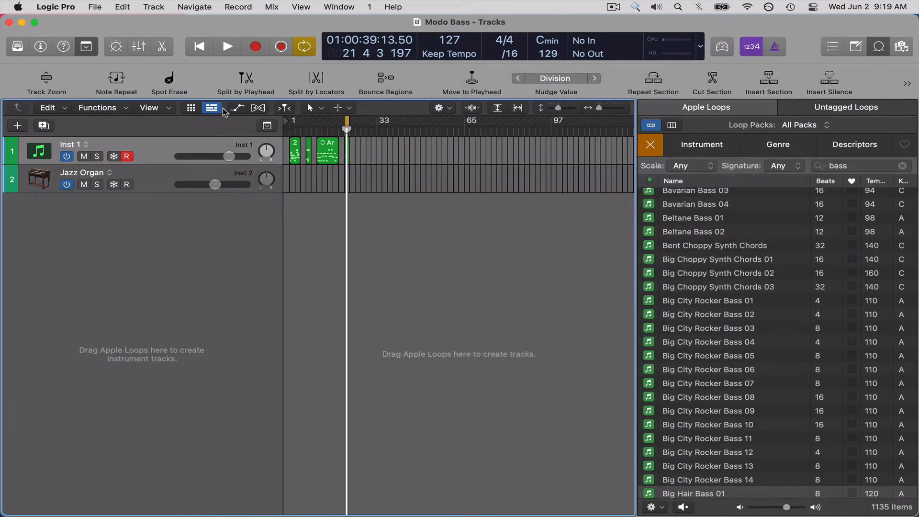
{"action": "left_click", "coordinate": [193, 175]}
{"action": "key", "text": "super+BackSpace"}
{"action": "key", "text": "super+Right"}
{"action": "key", "text": "super+Right"}
{"action": "key", "text": "super+Right"}
{"action": "key", "text": "super+Right"}
{"action": "key", "text": "super+Right"}
{"action": "key", "text": "super+Right"}
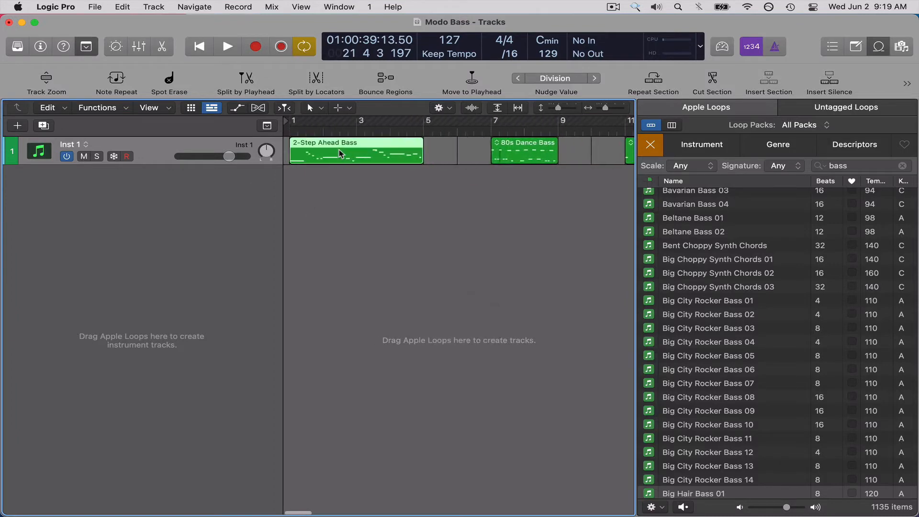
Set the cycle range to the 2-Step Ahead Bass region and show the MODO BASS plug-in in place of the loop browser.
{"action": "key", "text": "u"}
{"action": "key", "text": "o"}
{"action": "key", "text": "v"}
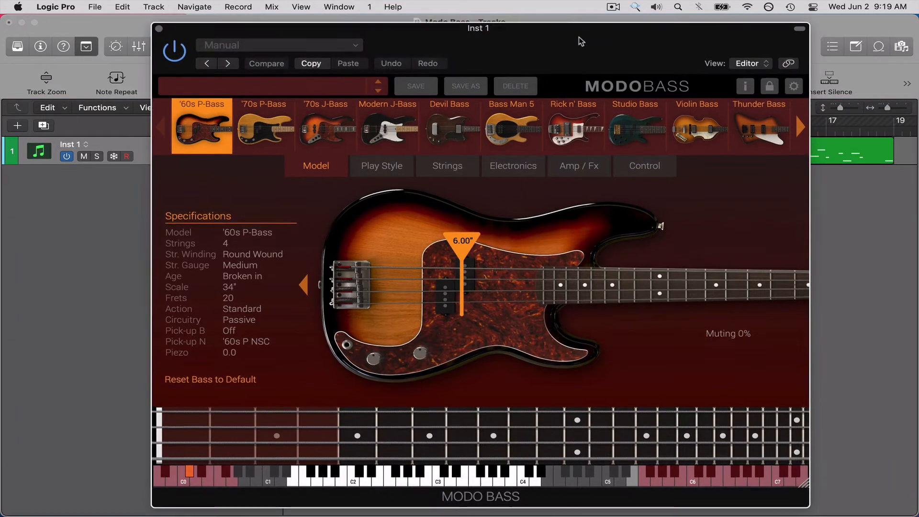
{"action": "left_click_drag", "start_coordinate": [585, 51], "coordinate": [569, 38]}
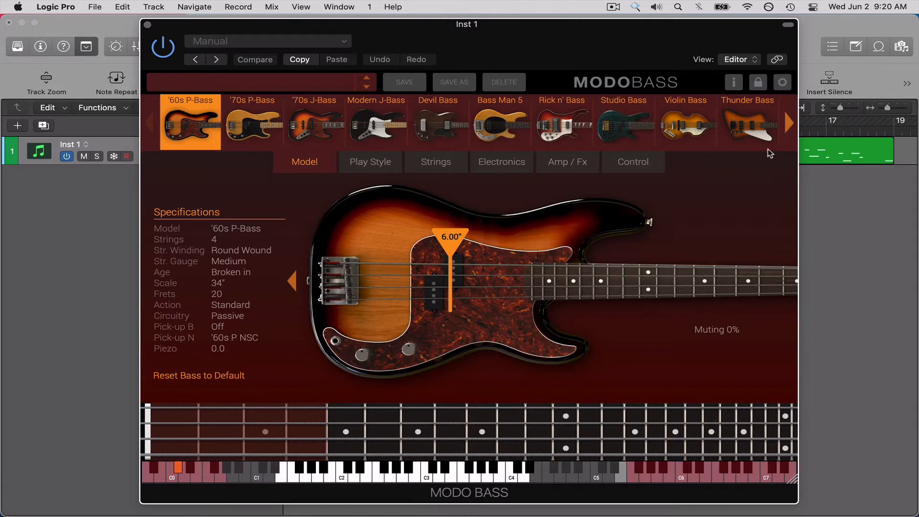
Look through the available bass models as far as Metal Bass and return to the '60s P-Bass.
{"action": "left_click", "coordinate": [789, 125]}
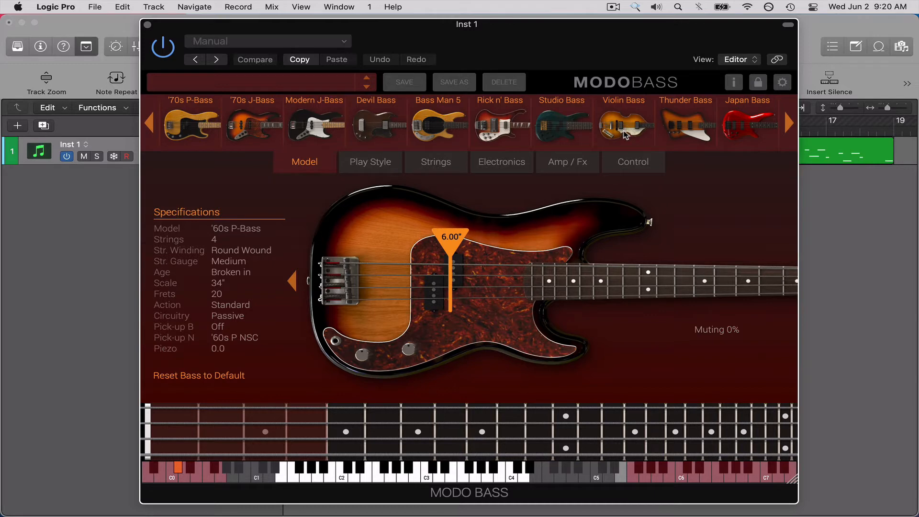
{"action": "left_click", "coordinate": [788, 126]}
{"action": "left_click", "coordinate": [790, 125]}
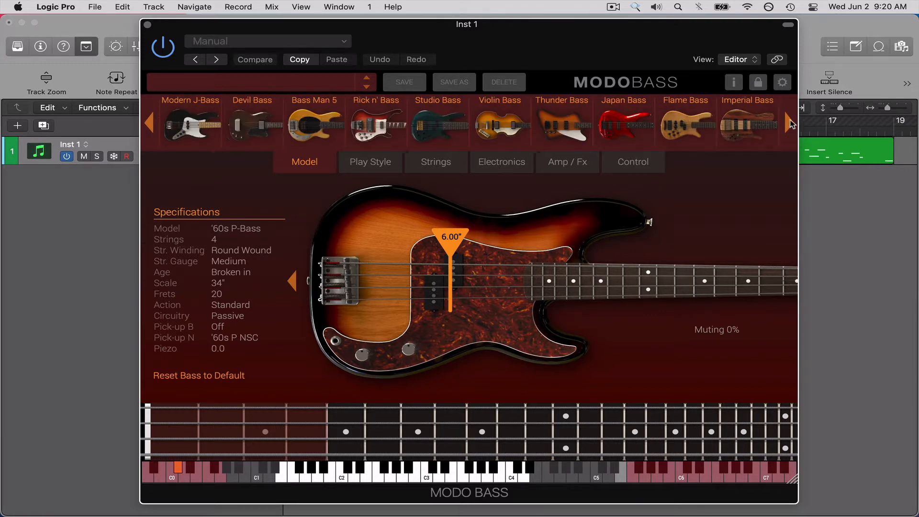
{"action": "left_click", "coordinate": [790, 126]}
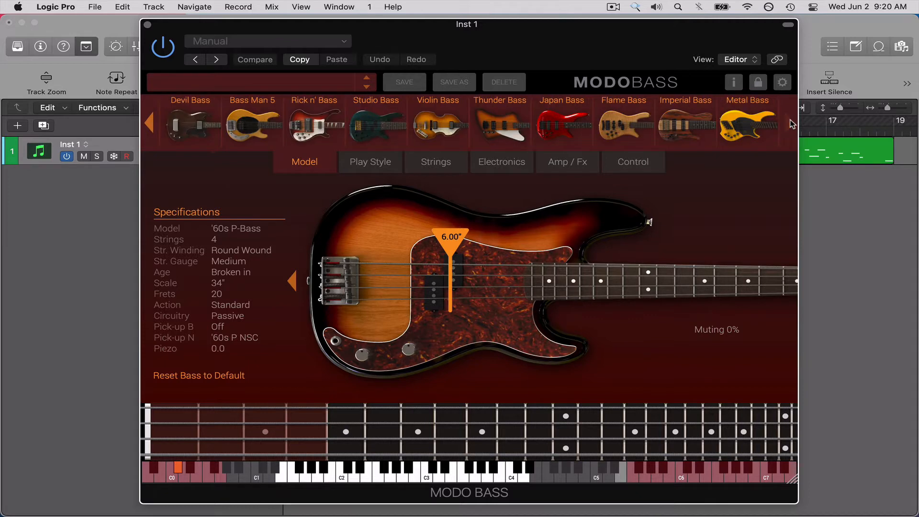
{"action": "left_click", "coordinate": [151, 124]}
{"action": "left_click", "coordinate": [152, 124]}
{"action": "left_click", "coordinate": [151, 125]}
{"action": "left_click", "coordinate": [151, 124]}
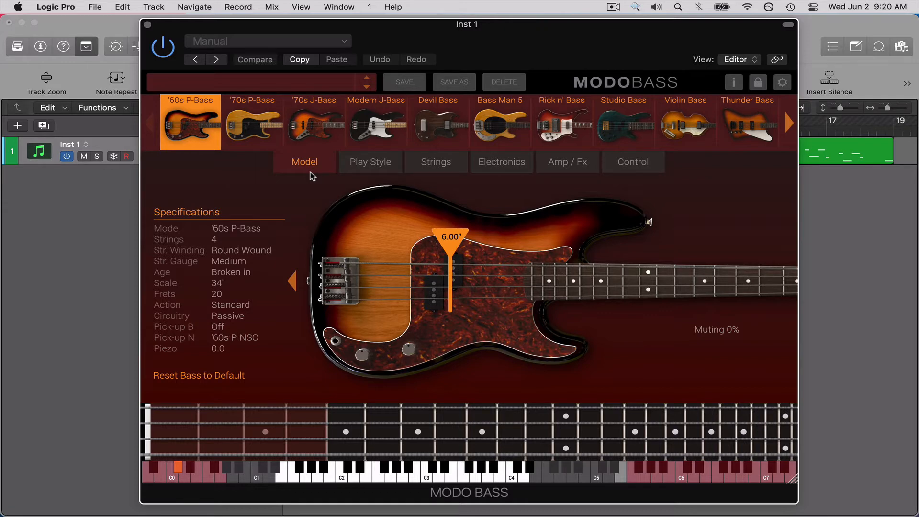
Examine the Play Style, Strings, Electronics, Amp / Fx and Control settings, returning to the Model view.
{"action": "left_click", "coordinate": [370, 165]}
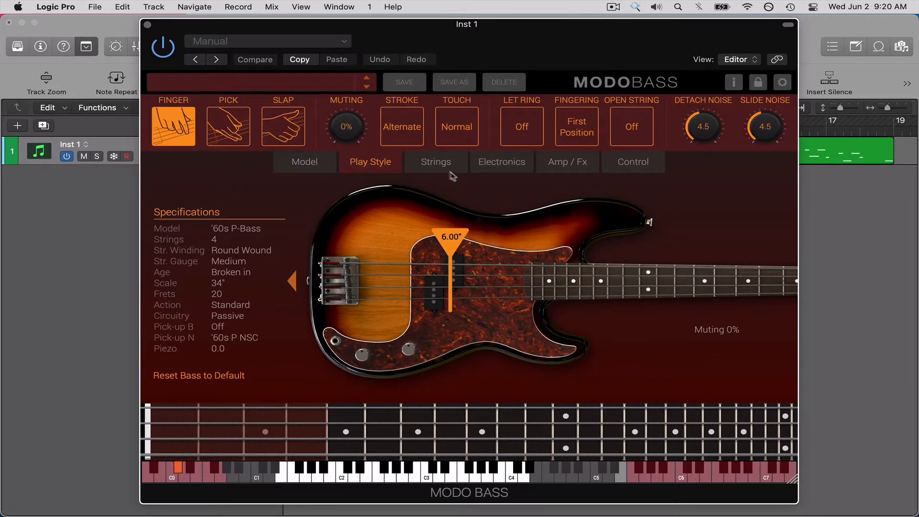
{"action": "left_click", "coordinate": [440, 165]}
{"action": "left_click", "coordinate": [500, 166]}
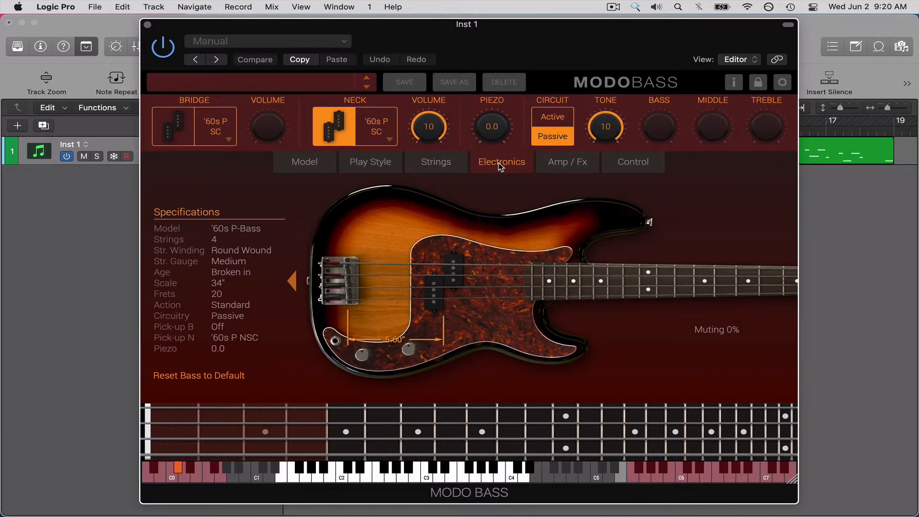
{"action": "left_click", "coordinate": [562, 166]}
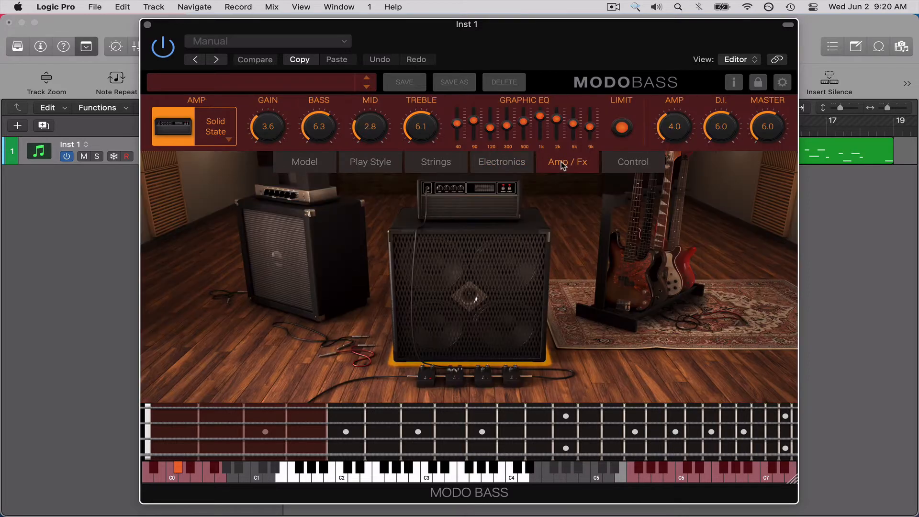
{"action": "left_click", "coordinate": [642, 165]}
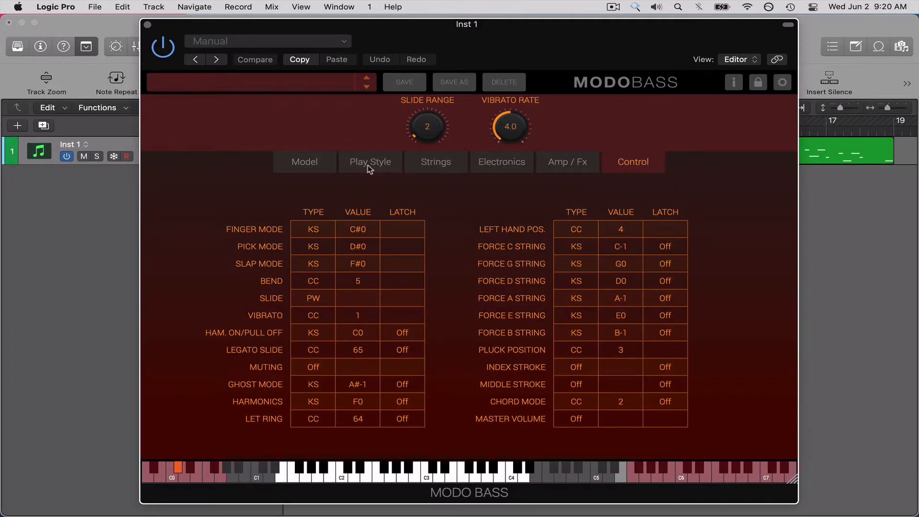
{"action": "left_click", "coordinate": [309, 167]}
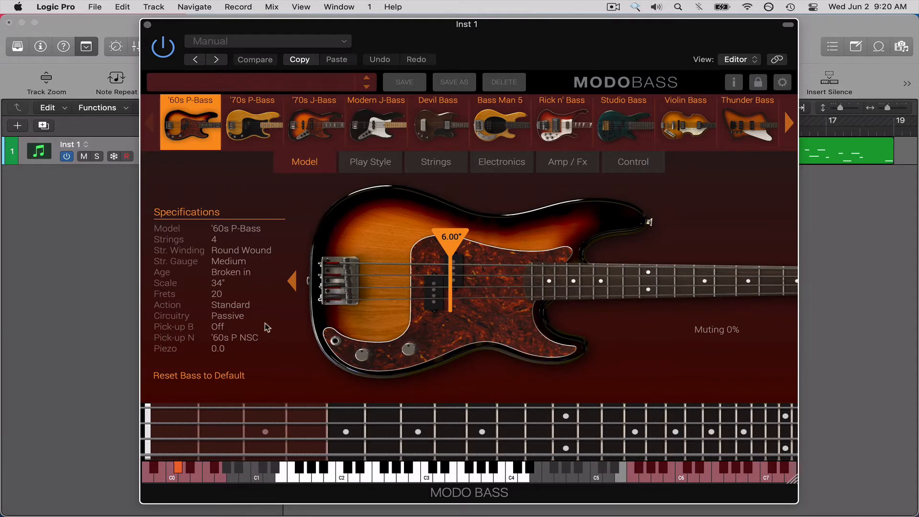
{"action": "left_click_drag", "start_coordinate": [521, 60], "coordinate": [514, 57]}
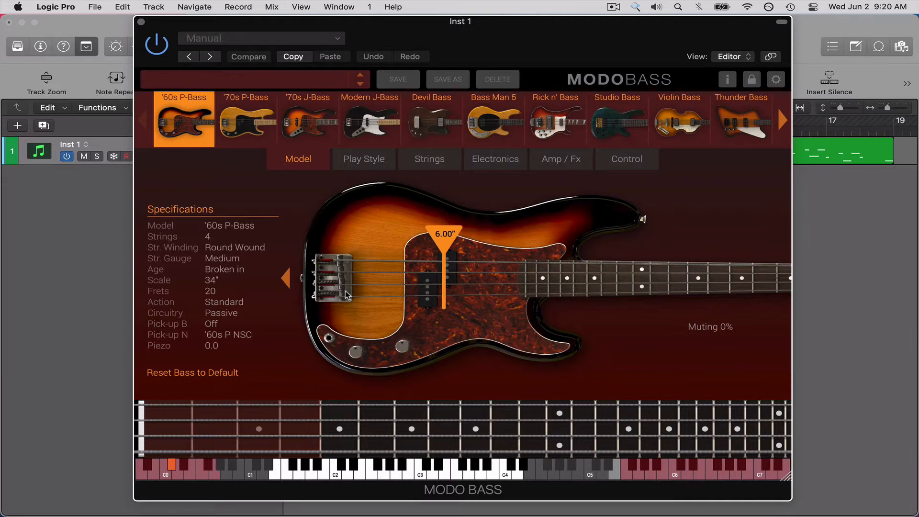
Play the cycled 2-Step Ahead Bass region through the '60s P-Bass with the MODO BASS window shown, raising the system volume.
{"action": "key", "text": "super+w"}
{"action": "left_click", "coordinate": [382, 280]}
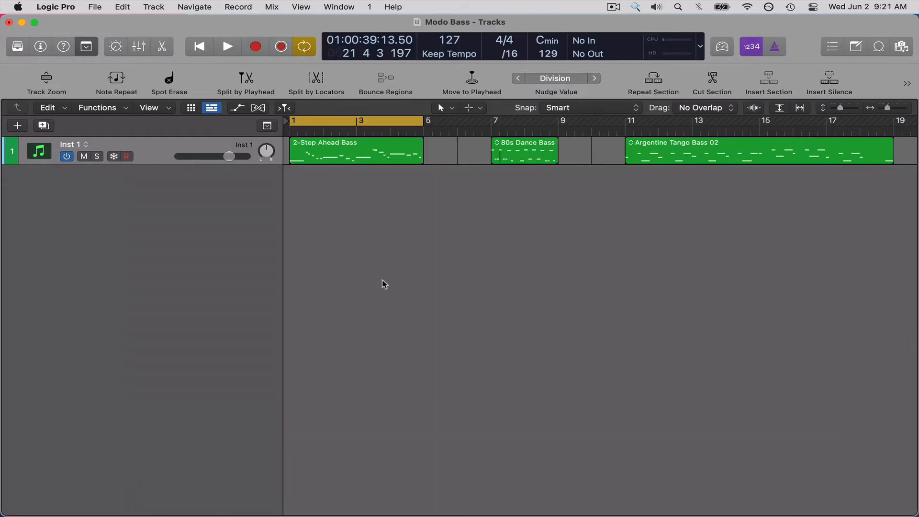
{"action": "key", "text": "space"}
{"action": "key", "text": "v"}
{"action": "key", "text": "XF86AudioRaiseVolume"}
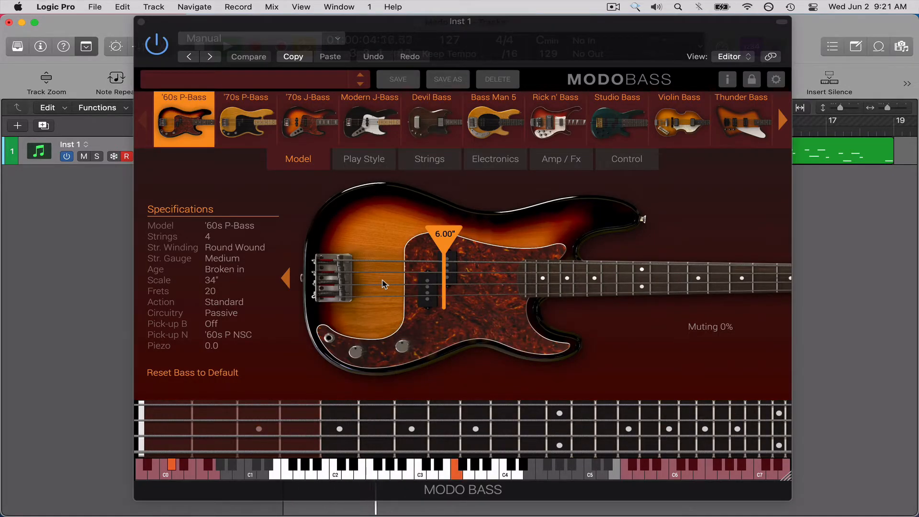
{"action": "left_click", "coordinate": [290, 279]}
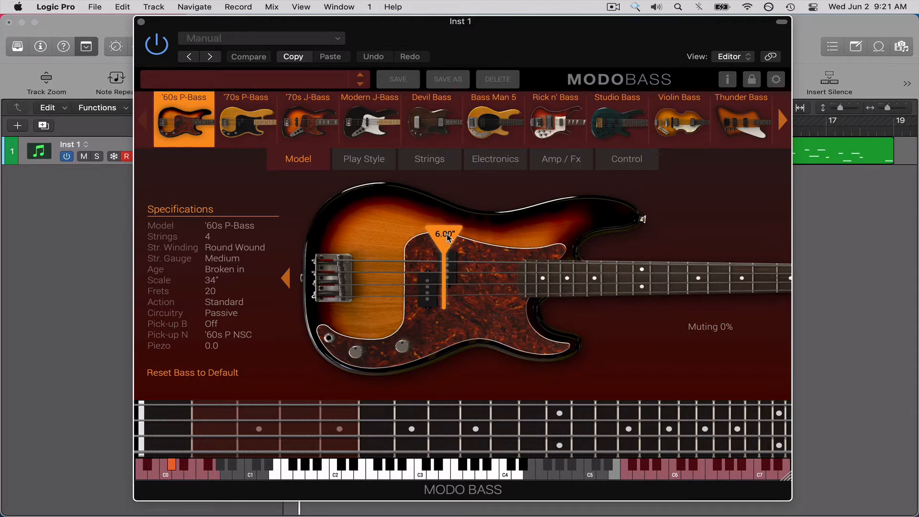
Audition the plucking position near the bridge at about 1.80", and move it to about 11.21" by the neck.
{"action": "left_click_drag", "start_coordinate": [448, 238], "coordinate": [369, 235]}
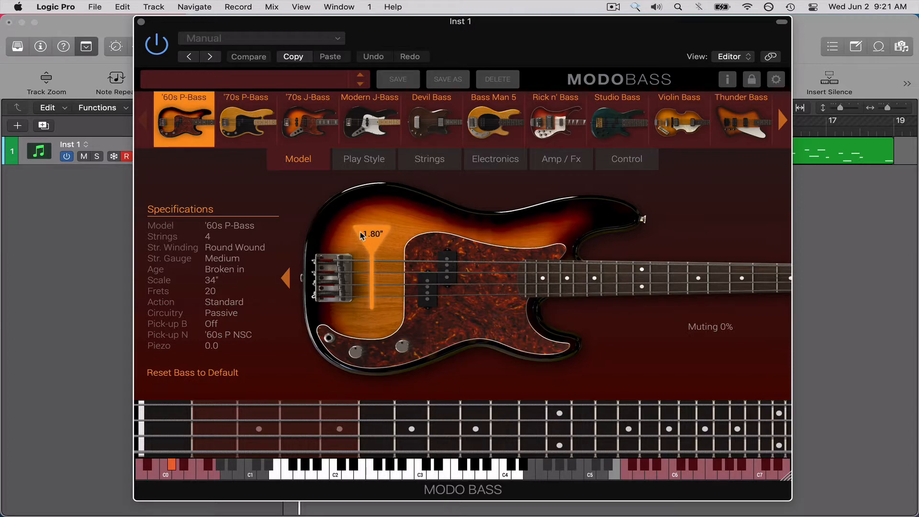
{"action": "key", "text": "space"}
{"action": "left_click_drag", "start_coordinate": [381, 236], "coordinate": [537, 254]}
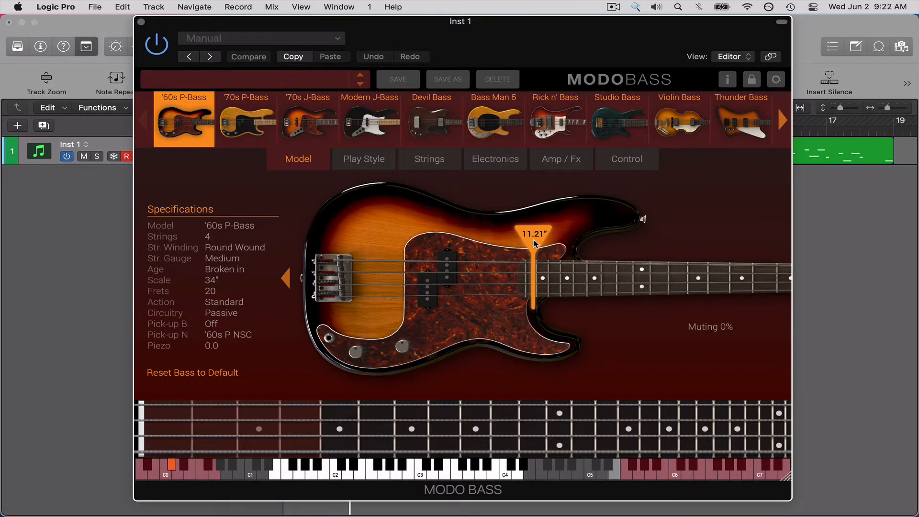
Compare plucking positions at about 2.27" near the bridge and 12.06" over the neck, ending at about 1.80".
{"action": "left_click_drag", "start_coordinate": [532, 234], "coordinate": [381, 245]}
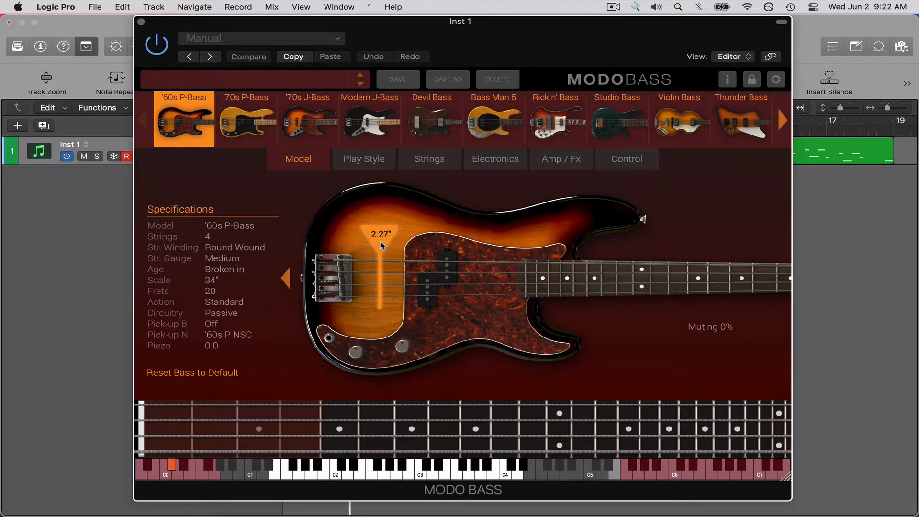
{"action": "mouse_move", "coordinate": [381, 245]}
{"action": "left_mouse_down"}
{"action": "mouse_move", "coordinate": [371, 240]}
{"action": "mouse_move", "coordinate": [428, 242]}
{"action": "left_mouse_up"}
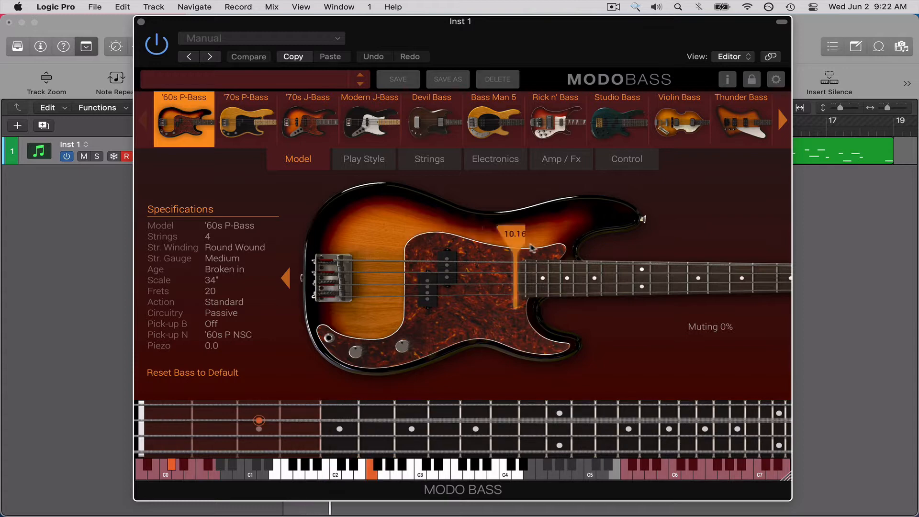
{"action": "left_click", "coordinate": [548, 244]}
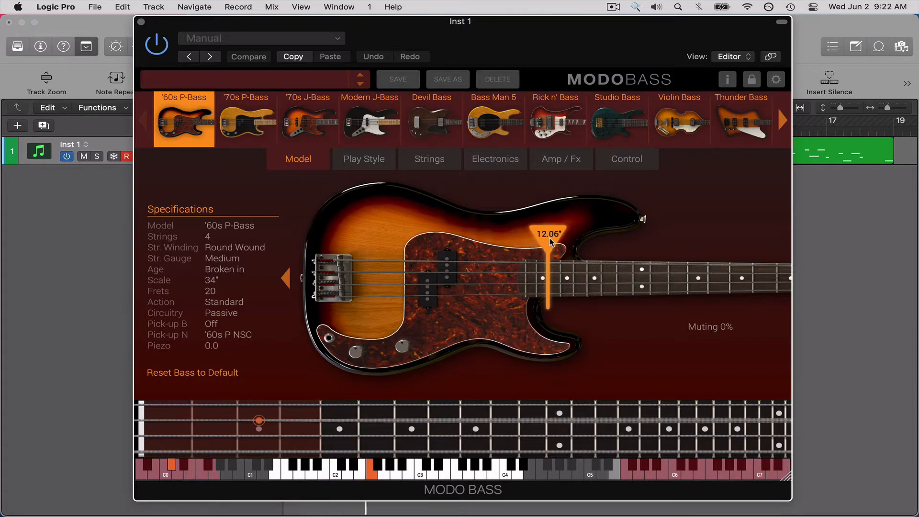
{"action": "left_click_drag", "start_coordinate": [550, 241], "coordinate": [369, 248]}
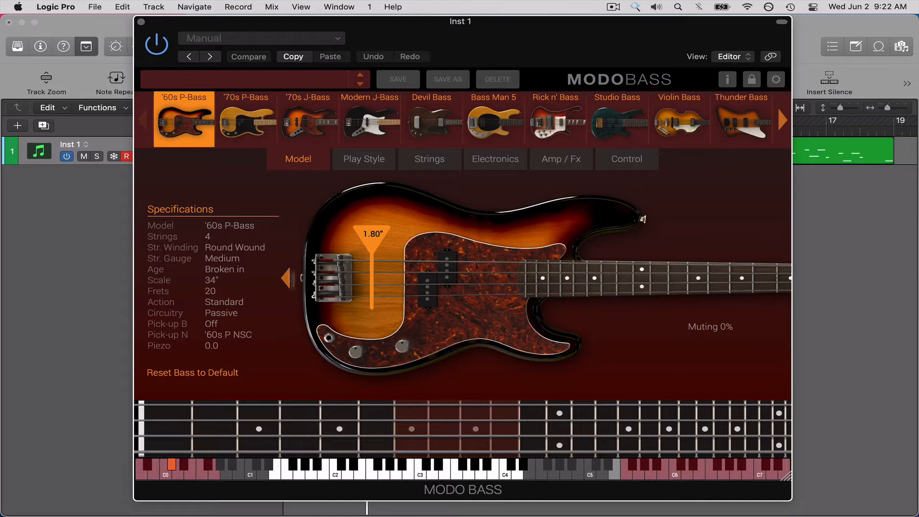
Play single notes on the virtual fretboard and keyboard with the '60s P-Bass.
{"action": "left_click", "coordinate": [300, 435]}
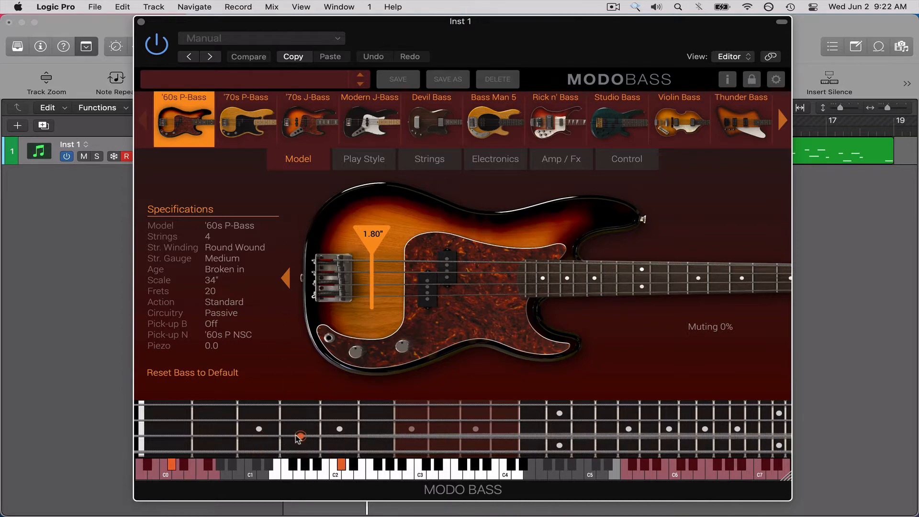
{"action": "left_click", "coordinate": [259, 424]}
{"action": "left_click", "coordinate": [340, 421]}
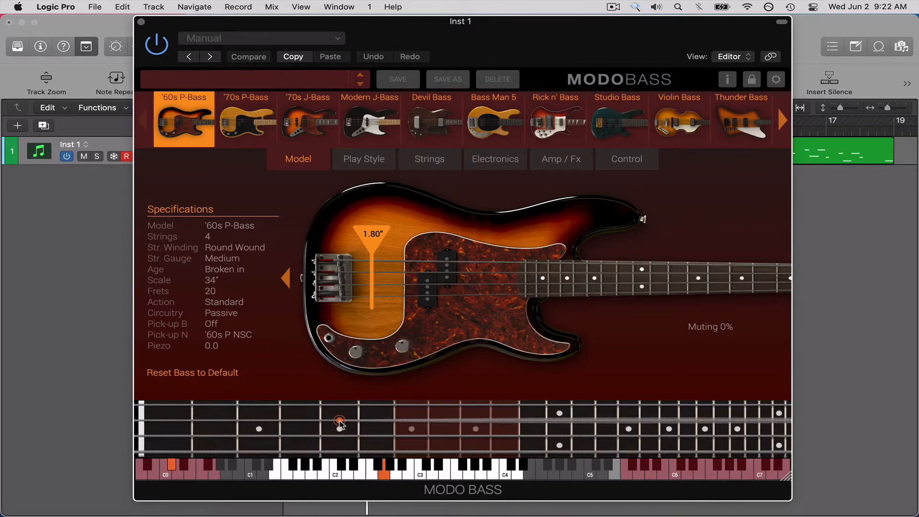
{"action": "left_click", "coordinate": [407, 421]}
{"action": "left_click", "coordinate": [334, 471]}
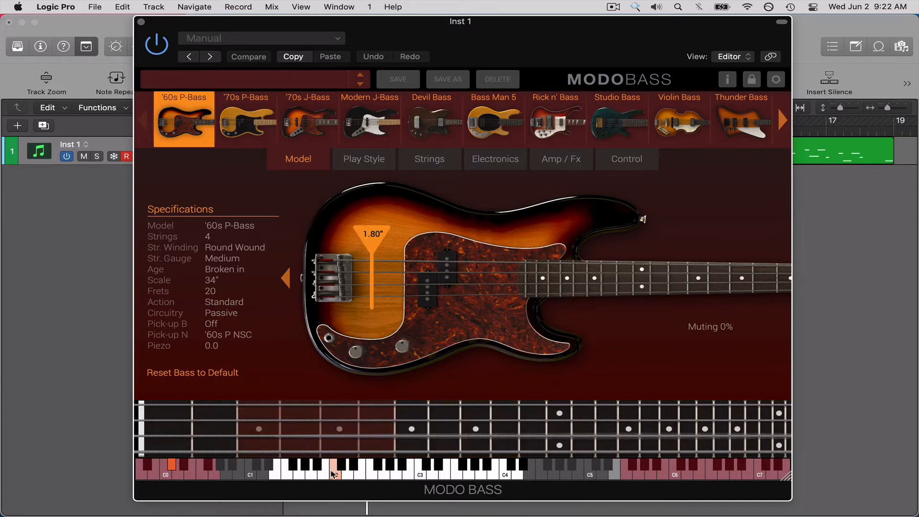
{"action": "left_click", "coordinate": [401, 474]}
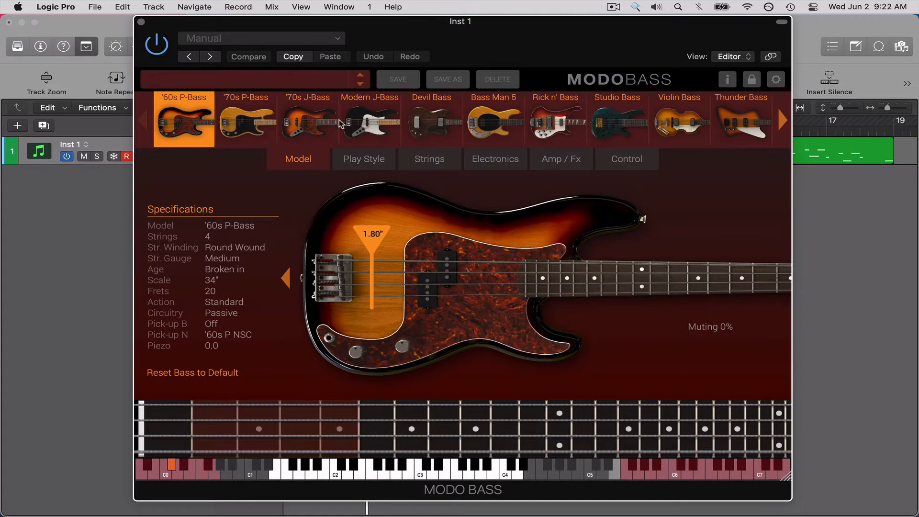
Switch to the '70s P-Bass and move its plucking position to about 6.18".
{"action": "left_click", "coordinate": [250, 129]}
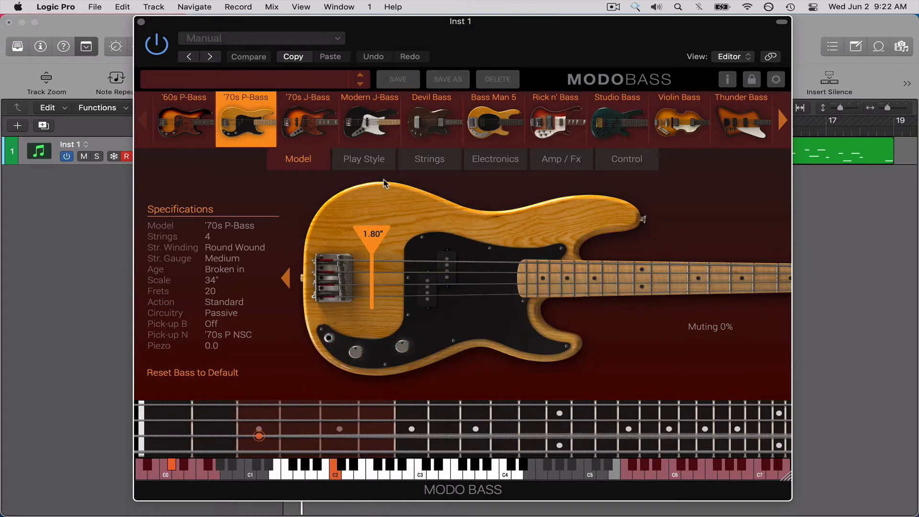
{"action": "left_click_drag", "start_coordinate": [372, 236], "coordinate": [453, 244]}
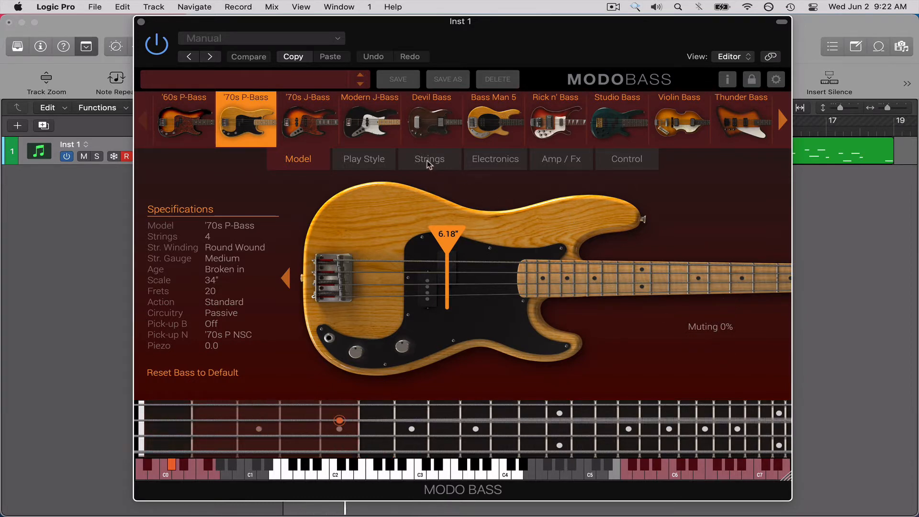
Audition the '70s P-Bass with muting at 100%, restore it to 0% and return to the bass models.
{"action": "left_click", "coordinate": [375, 163]}
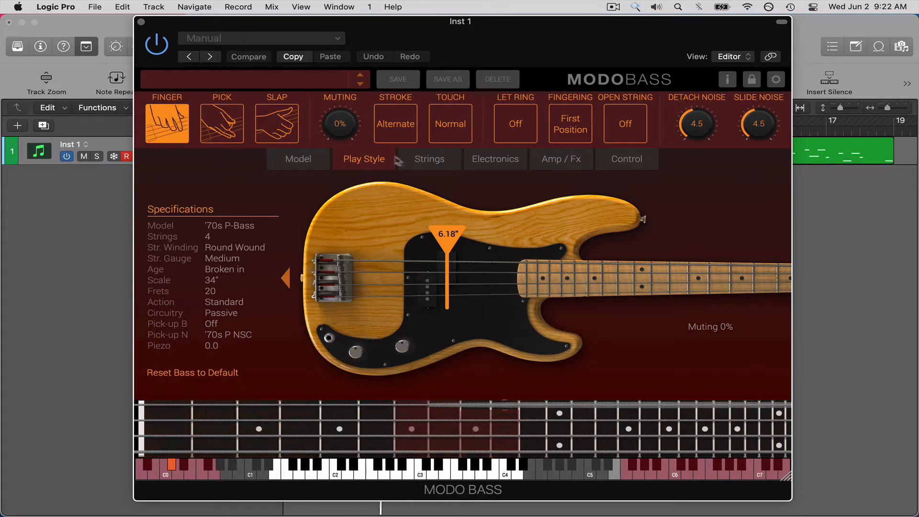
{"action": "left_click_drag", "start_coordinate": [345, 102], "coordinate": [367, 37]}
{"action": "left_click_drag", "start_coordinate": [346, 126], "coordinate": [346, 64]}
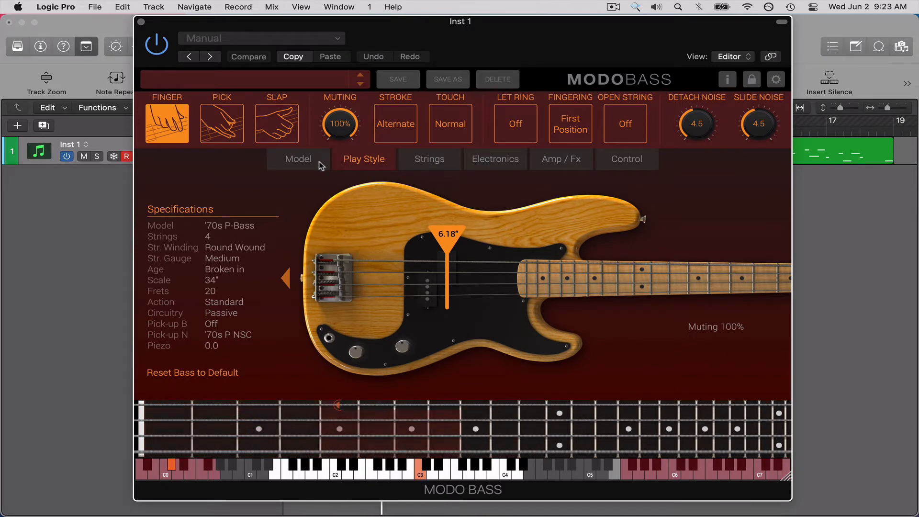
{"action": "left_click_drag", "start_coordinate": [338, 138], "coordinate": [425, 378]}
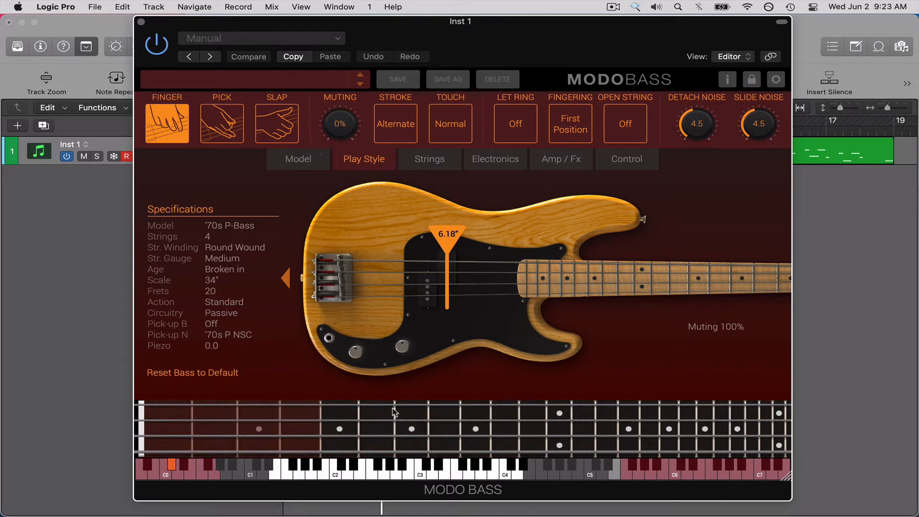
{"action": "left_click", "coordinate": [295, 159]}
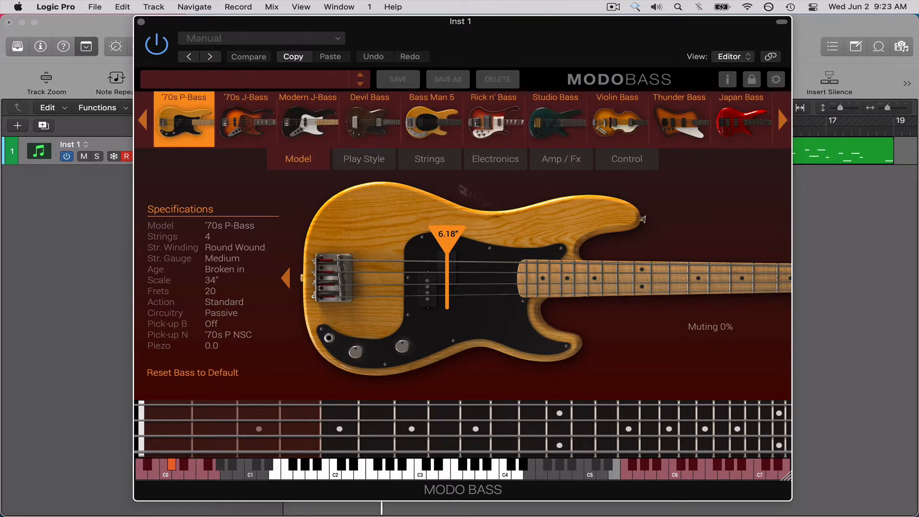
Audition the Modern J-Bass, Bass Man 5 and Violin Bass models in turn.
{"action": "left_click", "coordinate": [310, 126]}
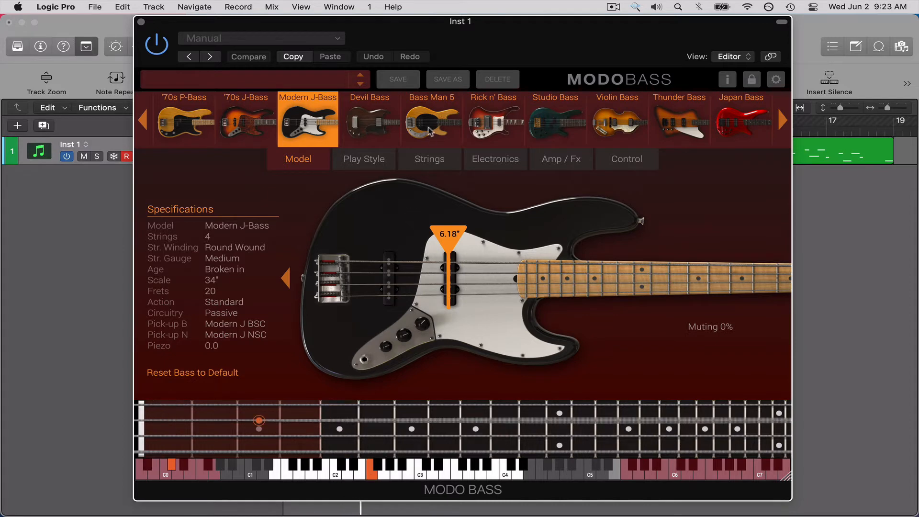
{"action": "left_click", "coordinate": [431, 132]}
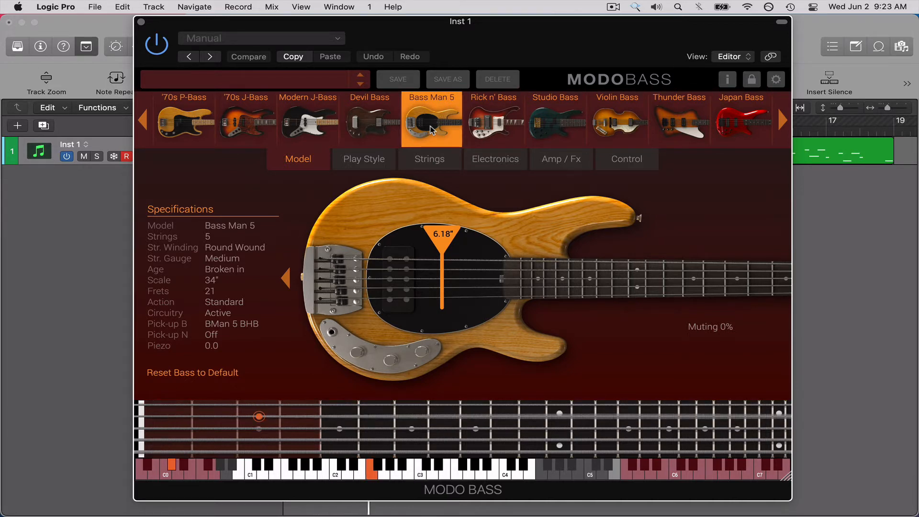
{"action": "left_click", "coordinate": [610, 133]}
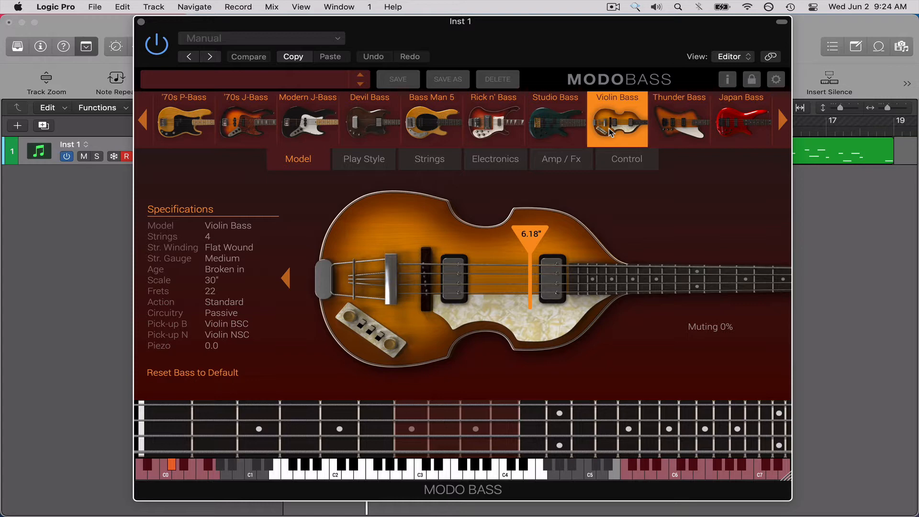
Select the Modern J-Bass model and set its play style to Pick.
{"action": "left_click_drag", "start_coordinate": [489, 48], "coordinate": [535, 42]}
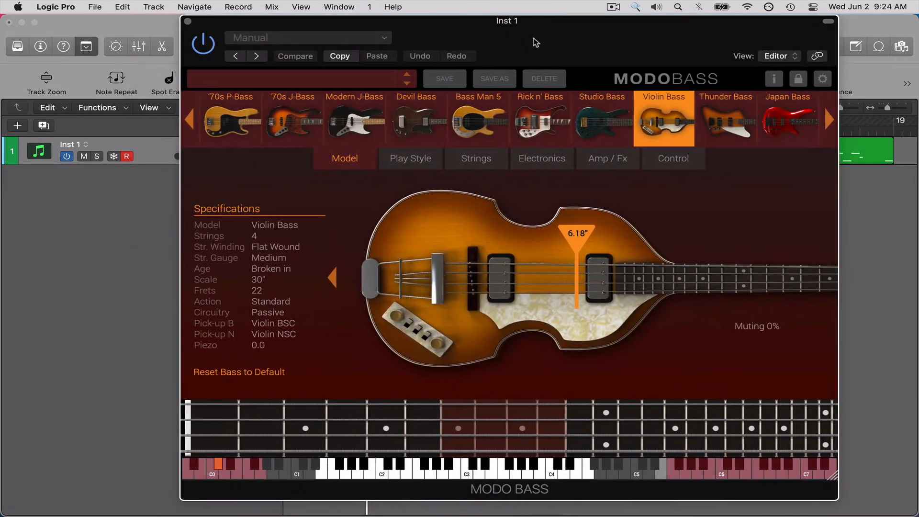
{"action": "left_click", "coordinate": [424, 158]}
{"action": "left_click", "coordinate": [358, 165]}
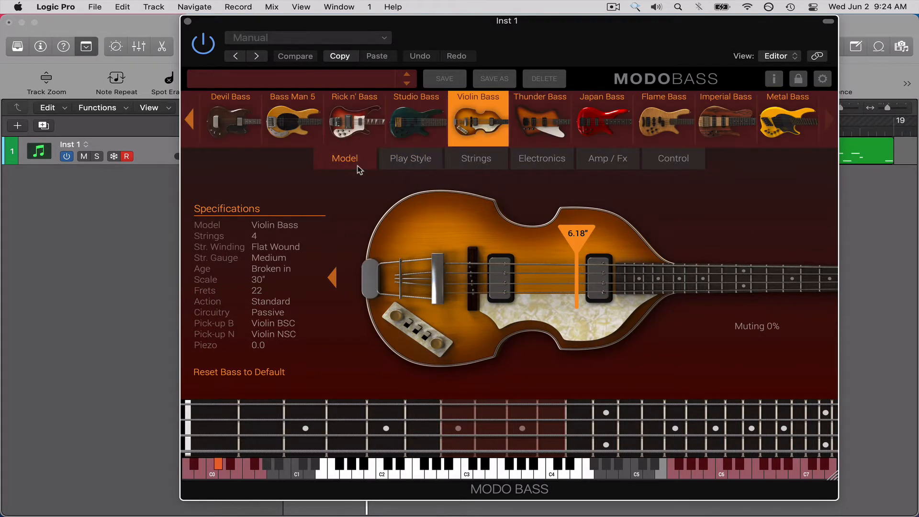
{"action": "scroll", "coordinate": [414, 144], "scroll_direction": "left", "scroll_amount": 5}
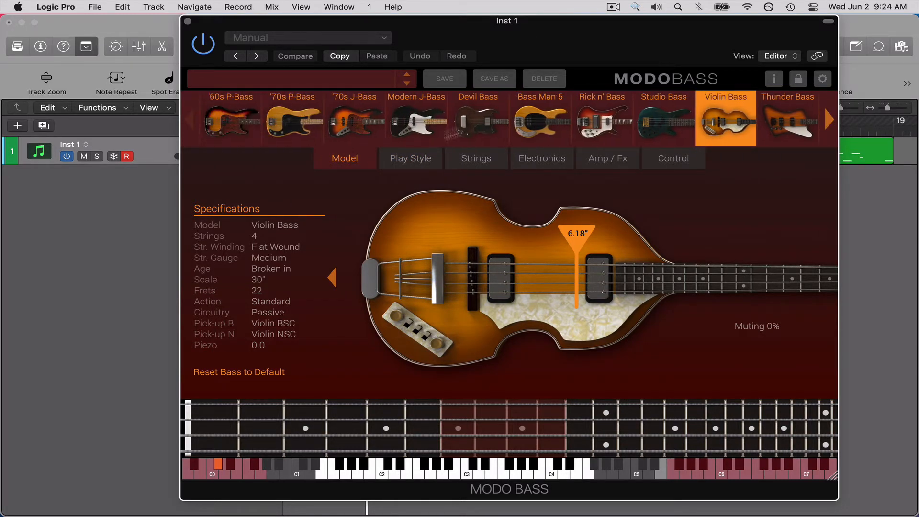
{"action": "left_click", "coordinate": [435, 125]}
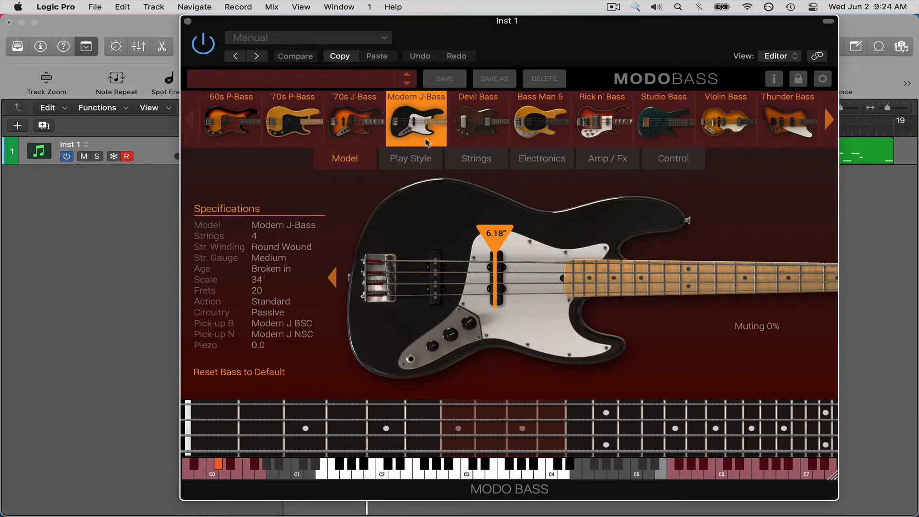
{"action": "left_click", "coordinate": [416, 161]}
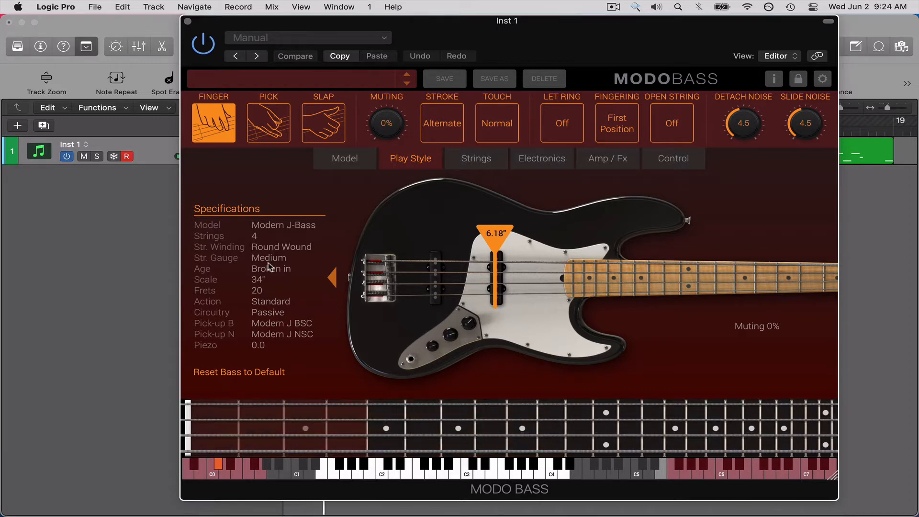
{"action": "left_click", "coordinate": [270, 121]}
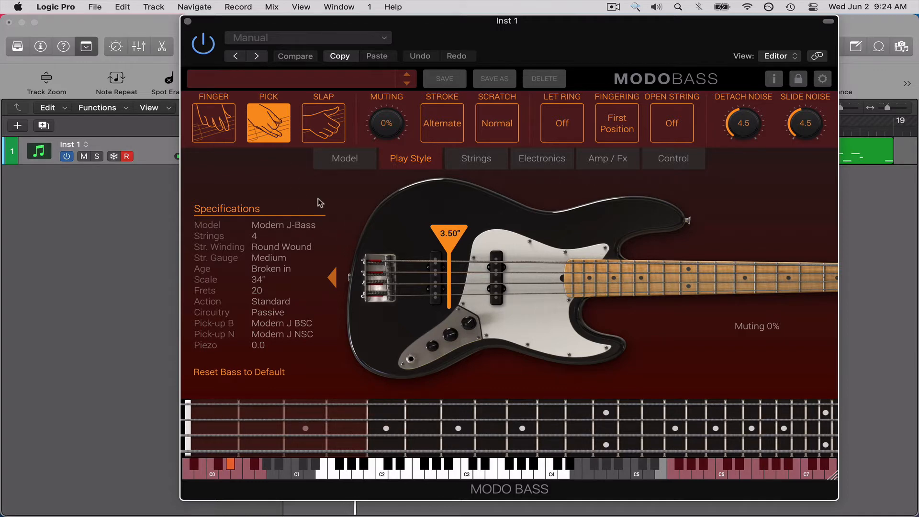
Set the cycle range to the 80s Dance Bass region at bar 7 and play it.
{"action": "key", "text": "super+w"}
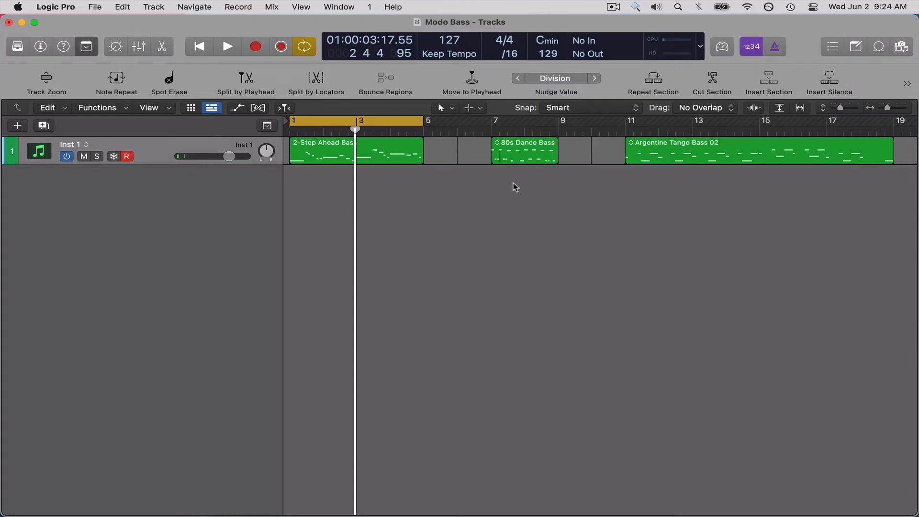
{"action": "key", "text": "c"}
{"action": "left_click", "coordinate": [523, 153]}
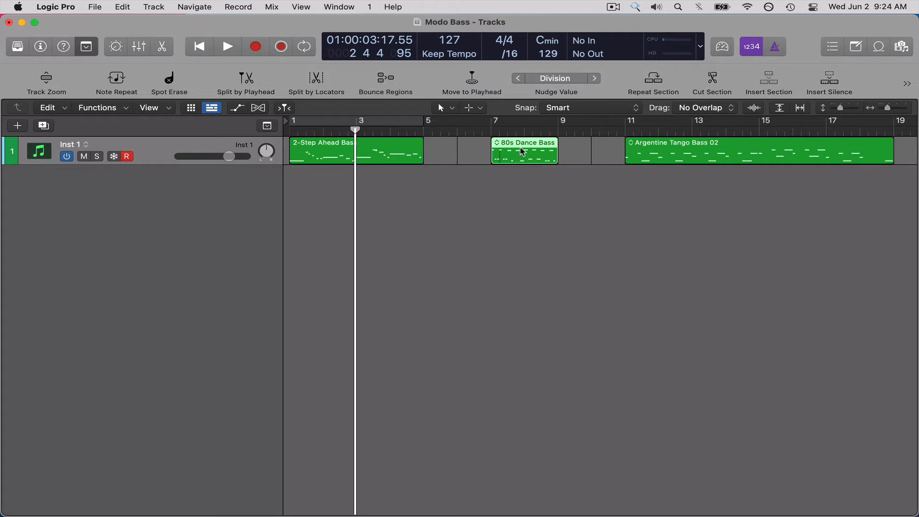
{"action": "key", "text": "u"}
{"action": "key", "text": "space"}
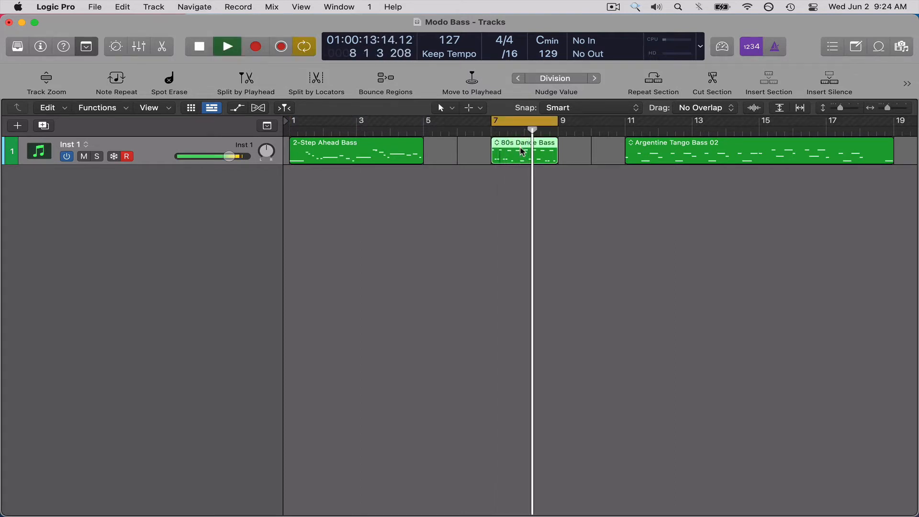
Open the 80s Dance Bass region in the Piano Roll, select all its notes and stop playback.
{"action": "double_click", "coordinate": [547, 157]}
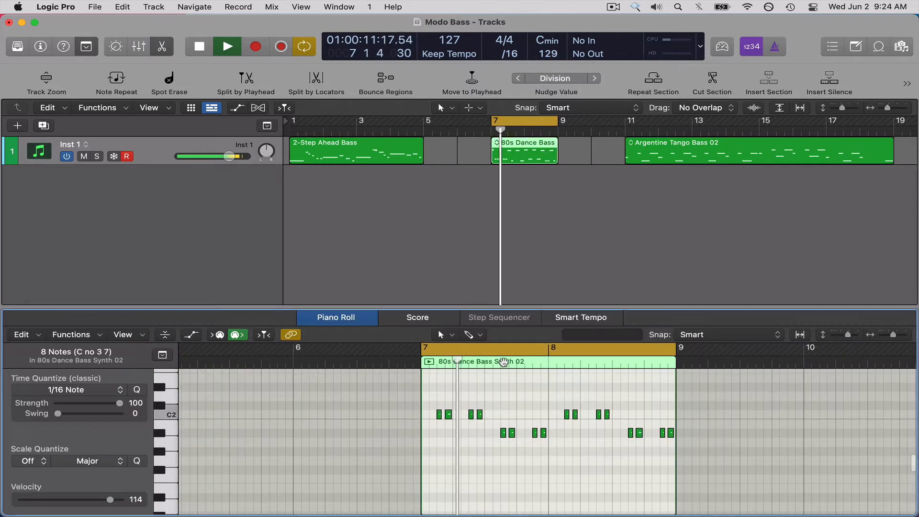
{"action": "key", "text": "super+a"}
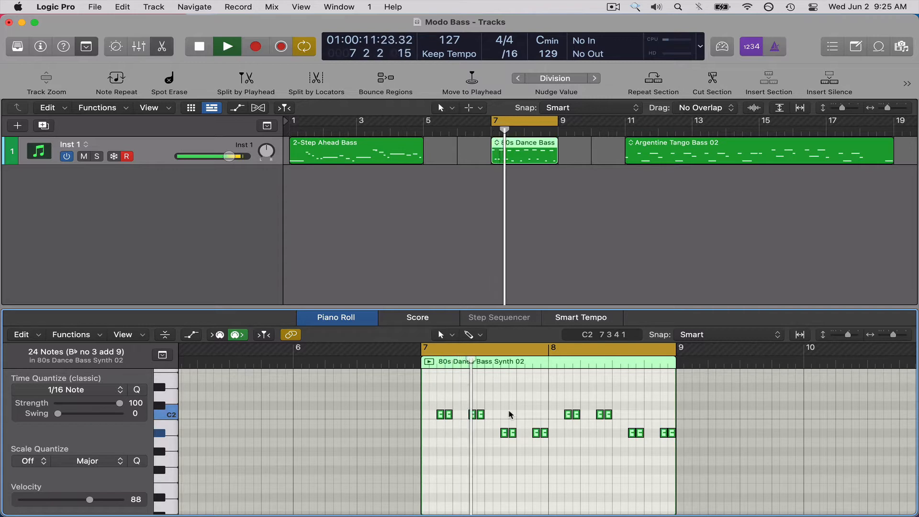
{"action": "key", "text": "space"}
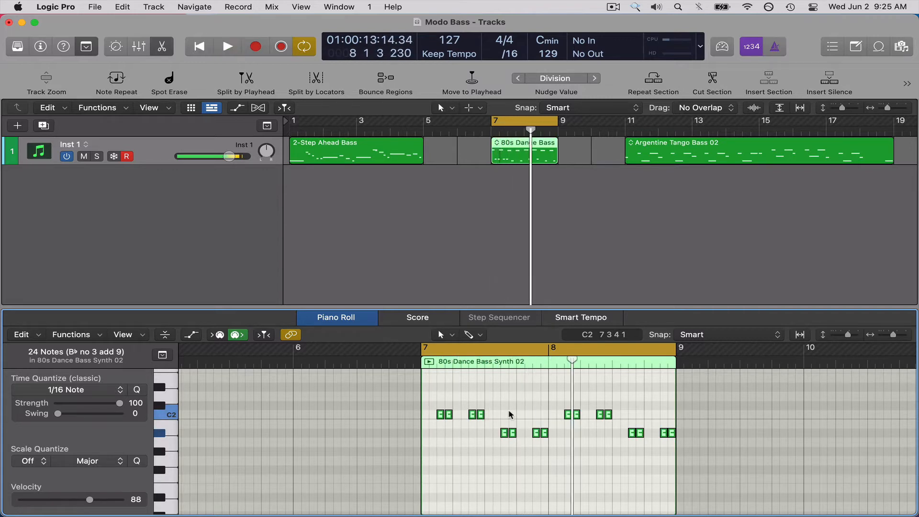
Play the region with the Modern J-Bass in Finger style, moving the plucking position to about 3.43".
{"action": "key", "text": "v"}
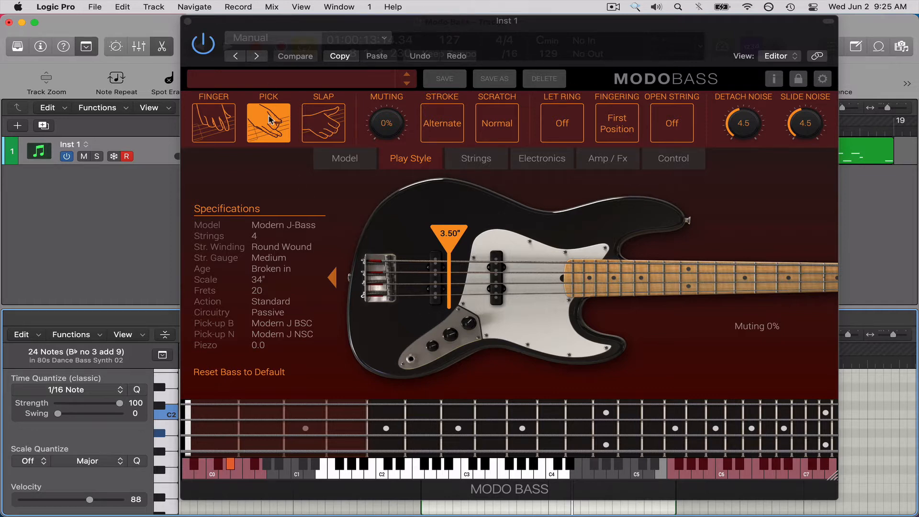
{"action": "left_click", "coordinate": [214, 125]}
{"action": "key", "text": "space"}
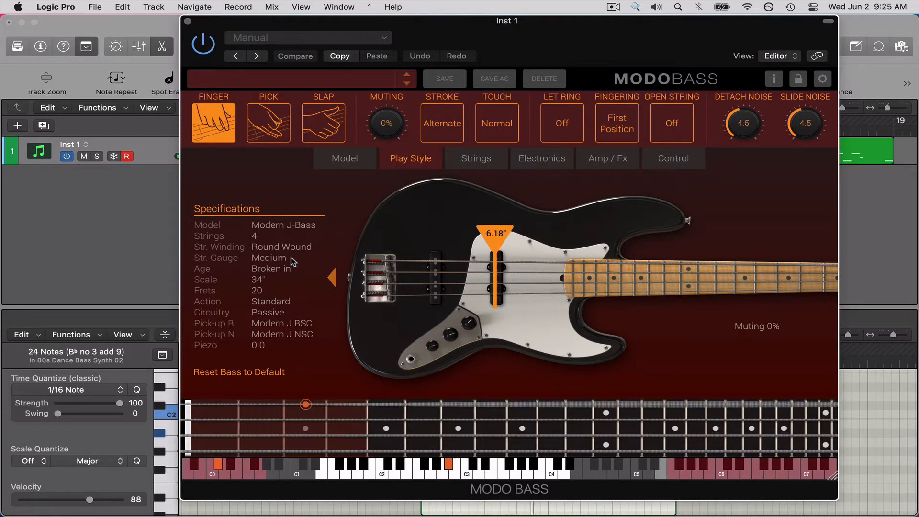
{"action": "left_click_drag", "start_coordinate": [497, 239], "coordinate": [455, 240]}
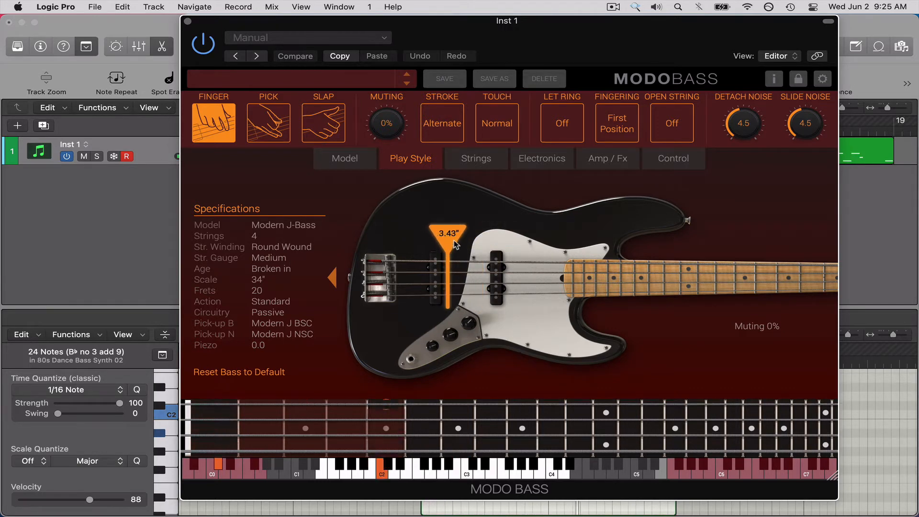
Set the play style to Pick, move the plucking position to about 6.03" and raise Muting to 100%.
{"action": "left_click", "coordinate": [269, 122]}
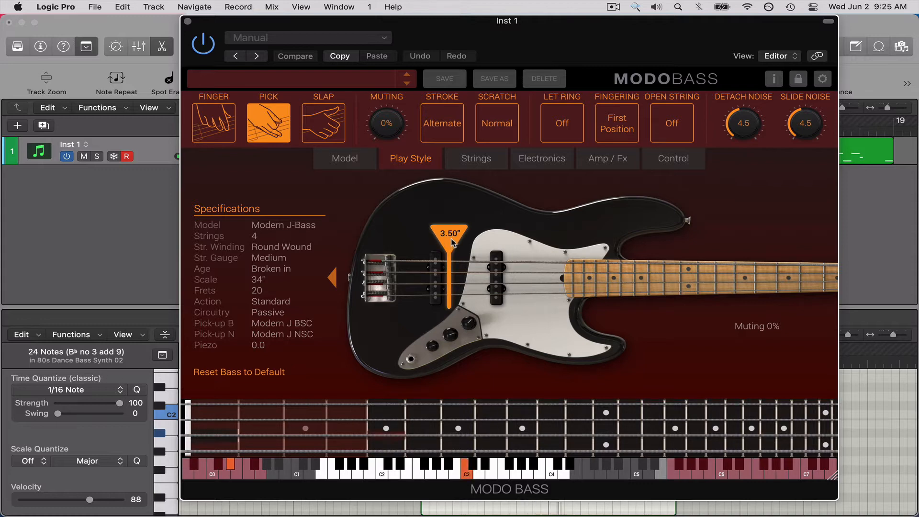
{"action": "mouse_move", "coordinate": [452, 235]}
{"action": "left_mouse_down"}
{"action": "mouse_move", "coordinate": [397, 236]}
{"action": "mouse_move", "coordinate": [557, 249]}
{"action": "mouse_move", "coordinate": [495, 246]}
{"action": "left_mouse_up"}
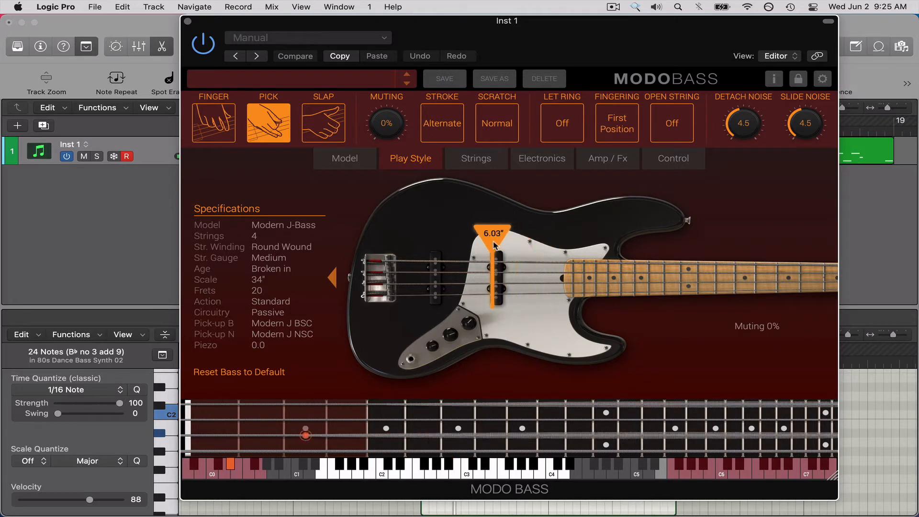
{"action": "scroll", "coordinate": [393, 116], "scroll_direction": "up", "scroll_amount": 15}
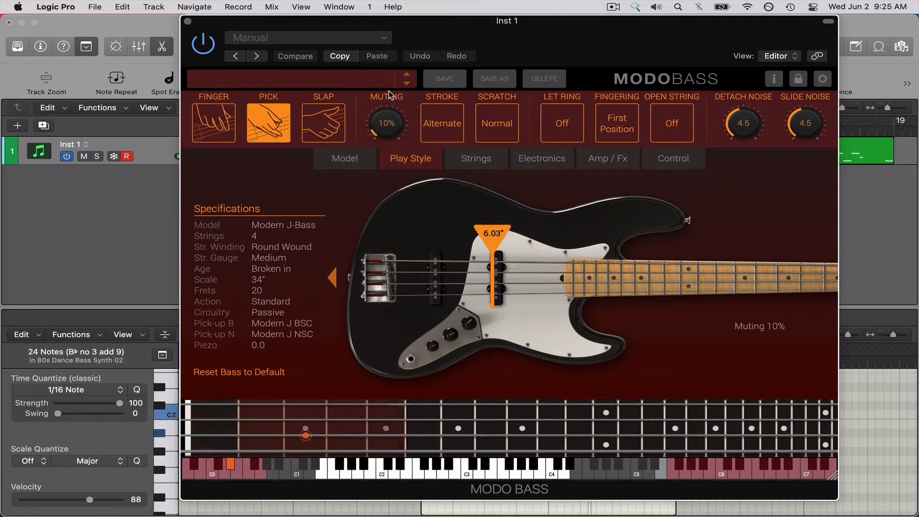
{"action": "left_click_drag", "start_coordinate": [392, 119], "coordinate": [391, 57]}
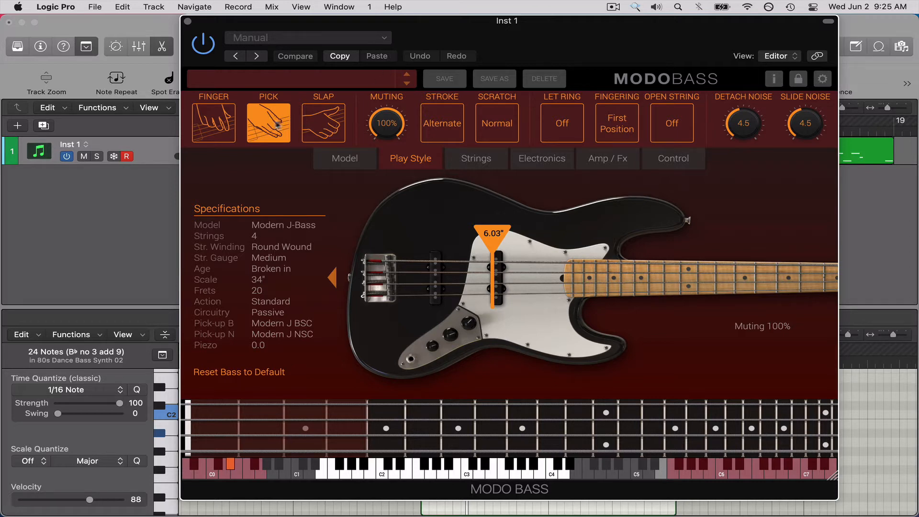
Switch the Modern J-Bass to Slap style and play the 80s Dance Bass region.
{"action": "left_click", "coordinate": [320, 124]}
{"action": "mouse_move", "coordinate": [384, 126]}
{"action": "left_mouse_down"}
{"action": "mouse_move", "coordinate": [435, 264]}
{"action": "mouse_move", "coordinate": [394, 135]}
{"action": "left_mouse_up"}
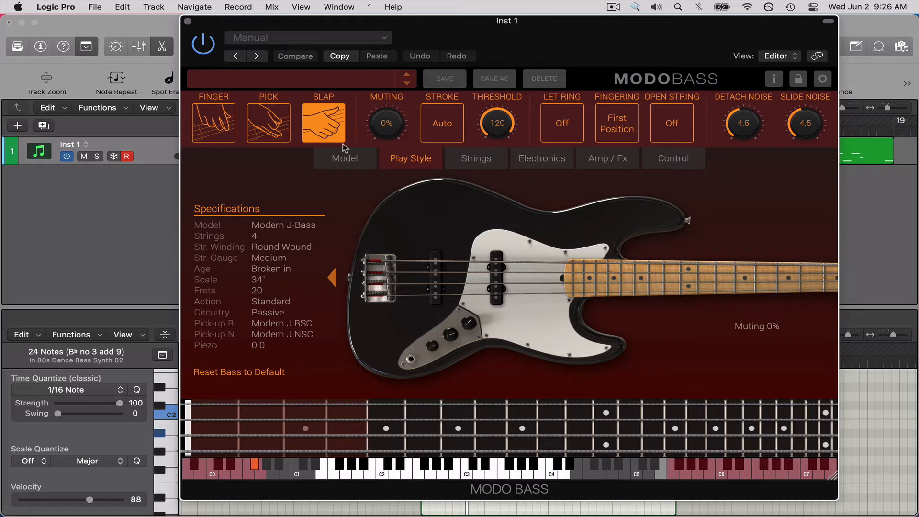
{"action": "key", "text": "space"}
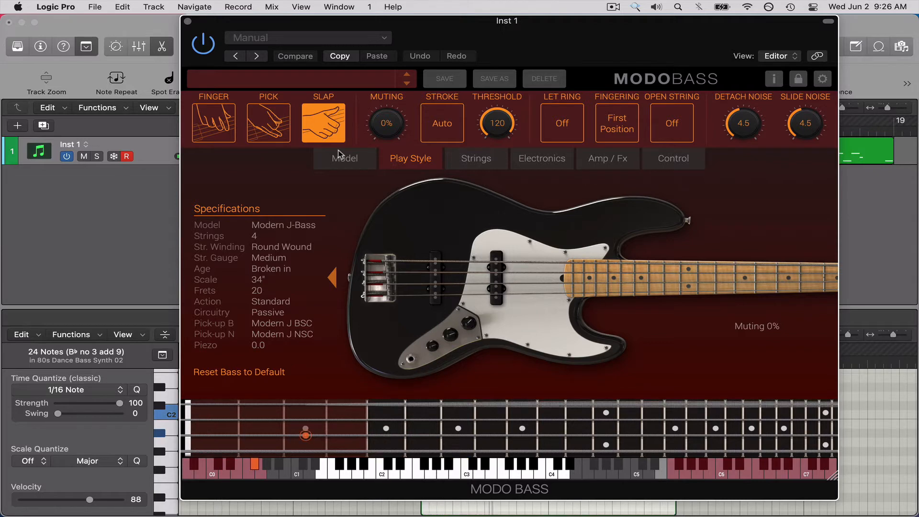
Set the velocity of all selected notes in the 80s Dance Bass region to 127 and return to the instrument window.
{"action": "key", "text": "v"}
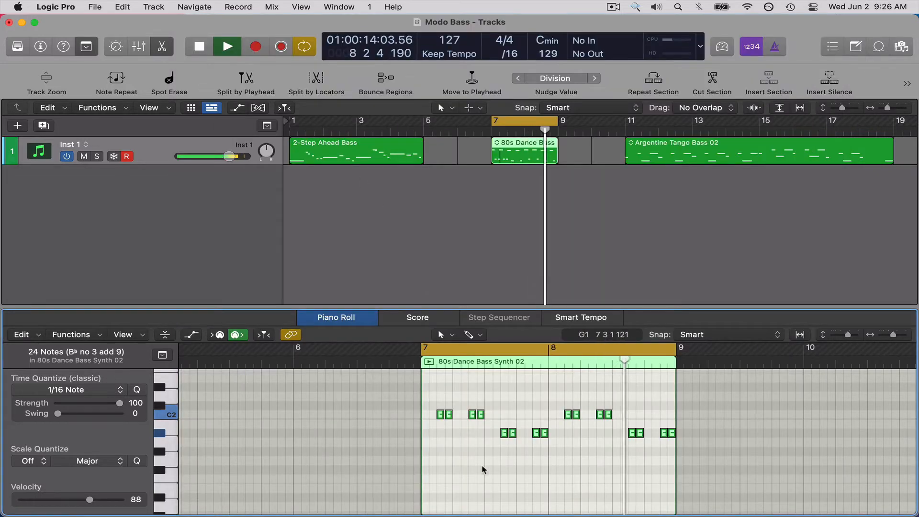
{"action": "left_click_drag", "start_coordinate": [92, 499], "coordinate": [125, 500]}
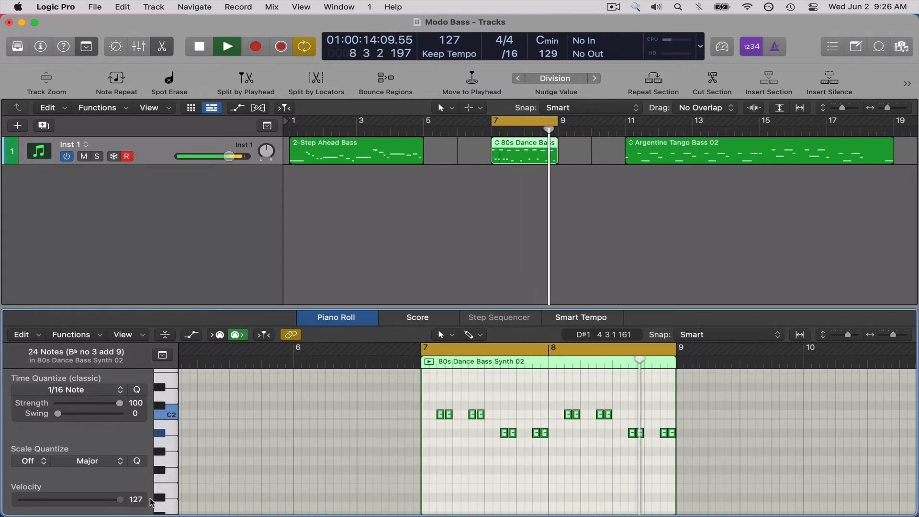
{"action": "mouse_move", "coordinate": [120, 500]}
{"action": "left_mouse_down"}
{"action": "mouse_move", "coordinate": [96, 503]}
{"action": "mouse_move", "coordinate": [126, 500]}
{"action": "left_mouse_up"}
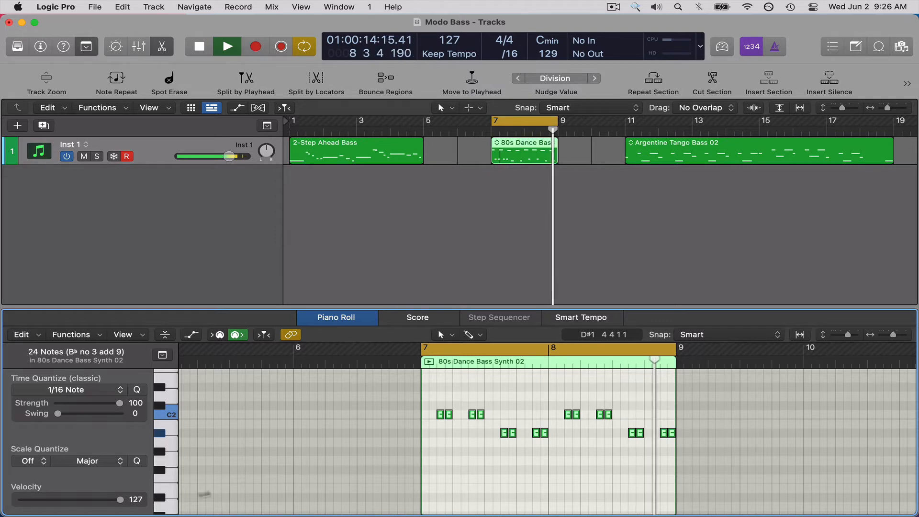
{"action": "key", "text": "v"}
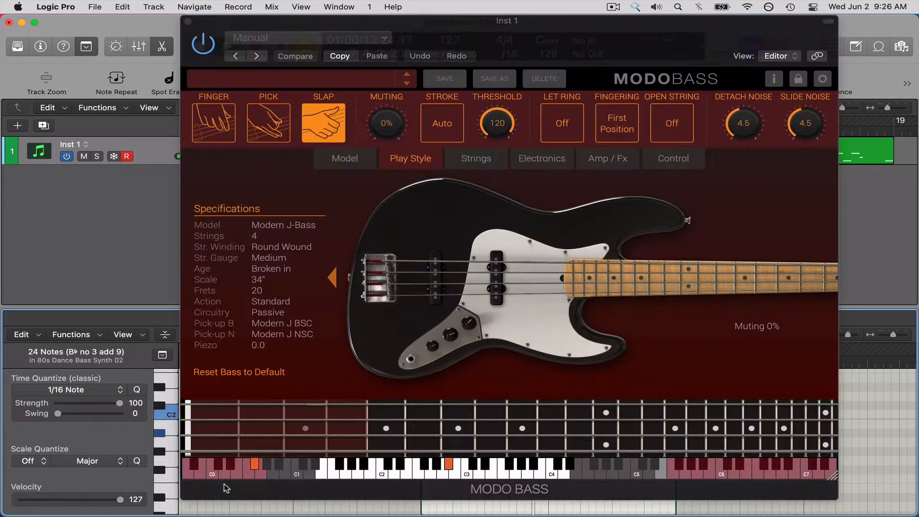
Change the bass model to Bass Man 5.
{"action": "left_click", "coordinate": [341, 168]}
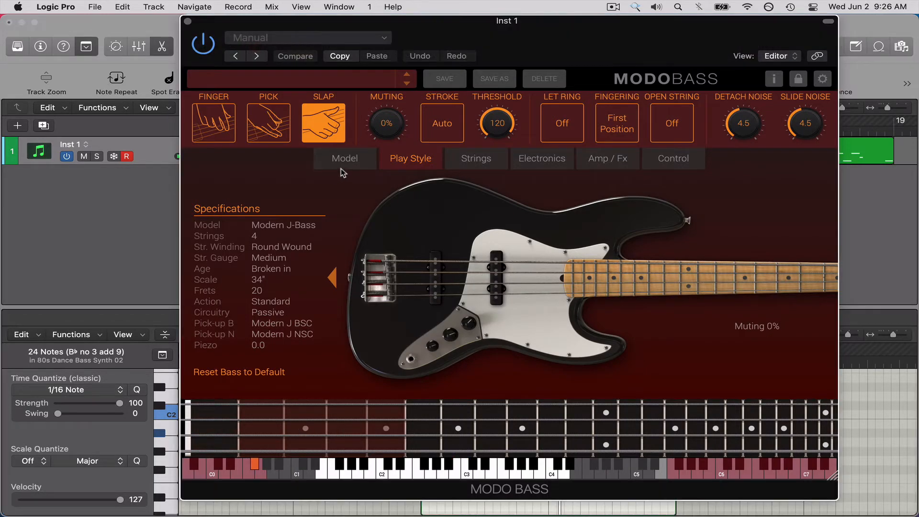
{"action": "left_click", "coordinate": [349, 162]}
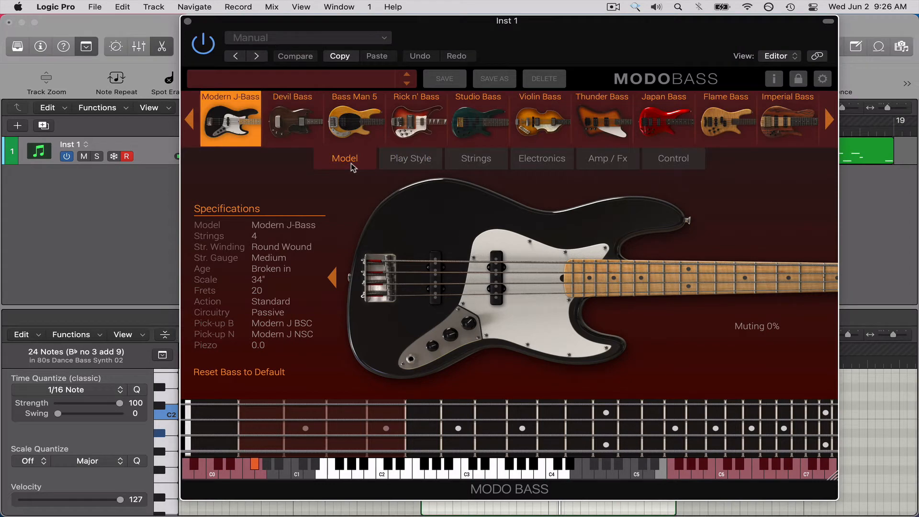
{"action": "left_click", "coordinate": [369, 126]}
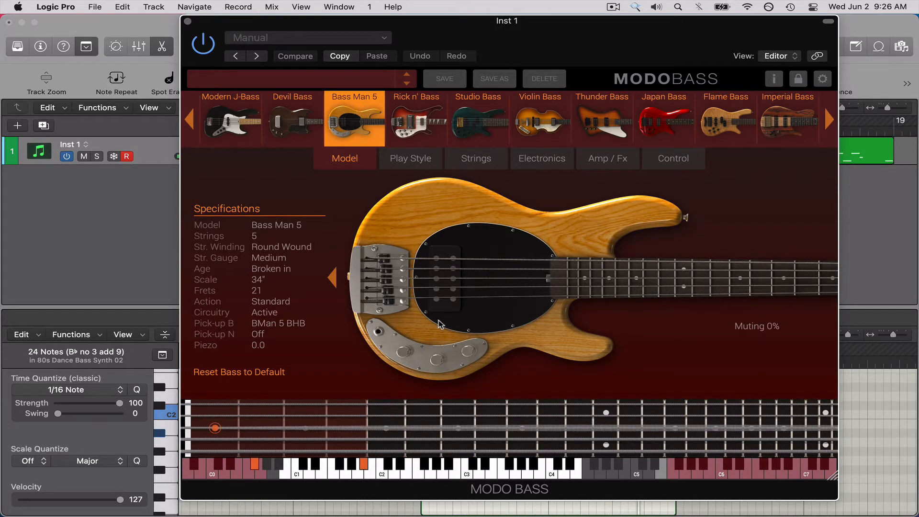
Select all notes of the 80s Dance Bass region in the Piano Roll and transpose them down two octaves.
{"action": "key", "text": "super+w"}
{"action": "left_click", "coordinate": [476, 436]}
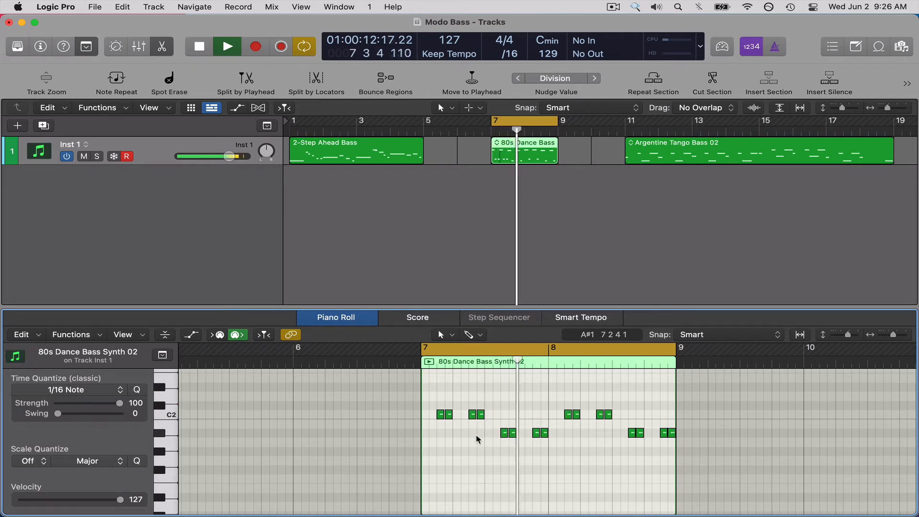
{"action": "key", "text": "super+a"}
{"action": "key", "text": "alt+shift+Down"}
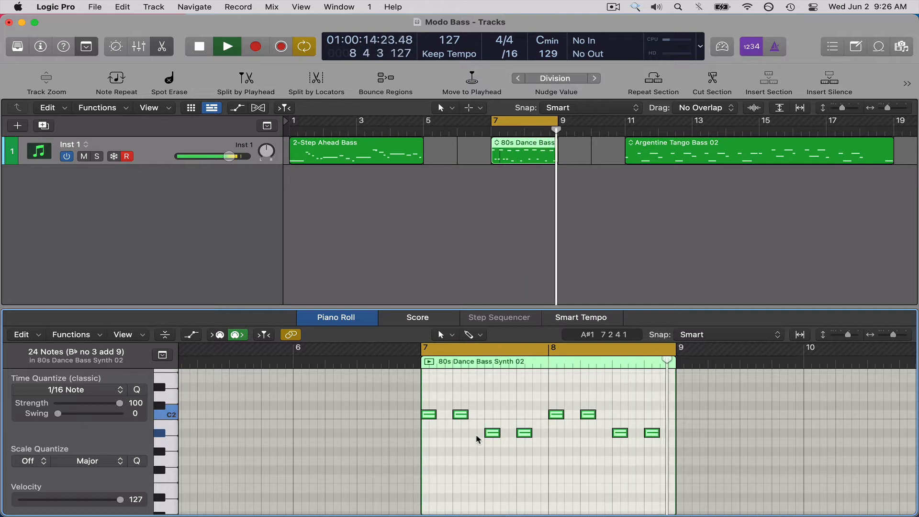
{"action": "key", "text": "alt+shift+Down"}
{"action": "scroll", "coordinate": [477, 439], "scroll_direction": "down", "scroll_amount": 8}
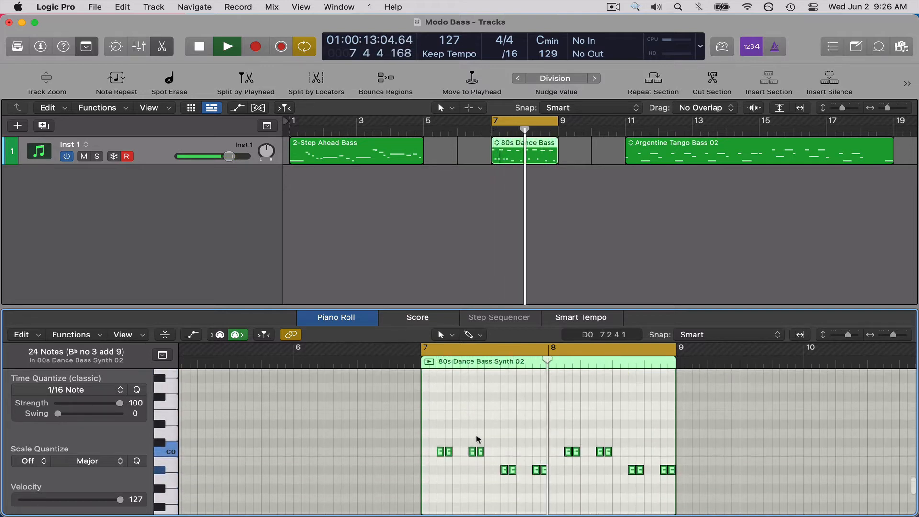
Transpose the selected notes back up two octaves, one octave at a time.
{"action": "key", "text": "alt+shift+Up"}
{"action": "scroll", "coordinate": [477, 440], "scroll_direction": "up", "scroll_amount": 8}
{"action": "scroll", "coordinate": [477, 439], "scroll_direction": "down", "scroll_amount": 3}
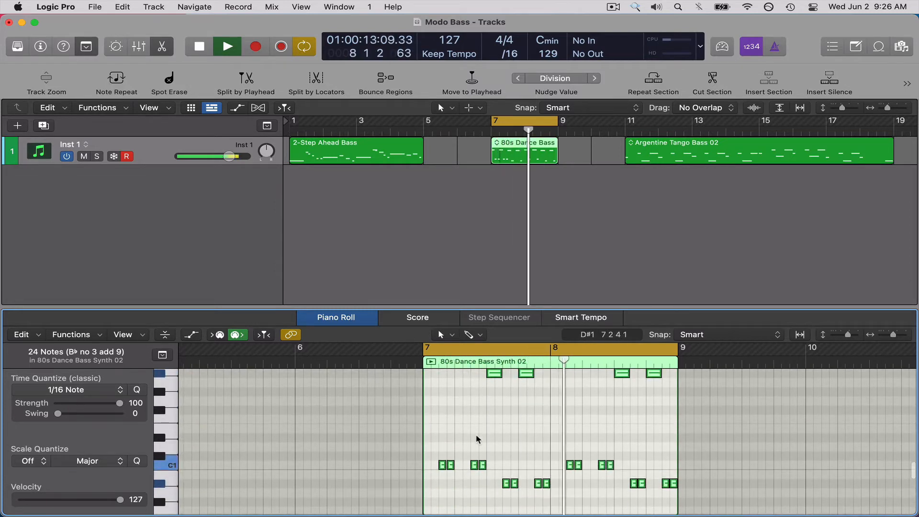
{"action": "scroll", "coordinate": [478, 440], "scroll_direction": "up", "scroll_amount": 2}
{"action": "scroll", "coordinate": [477, 439], "scroll_direction": "down", "scroll_amount": 2}
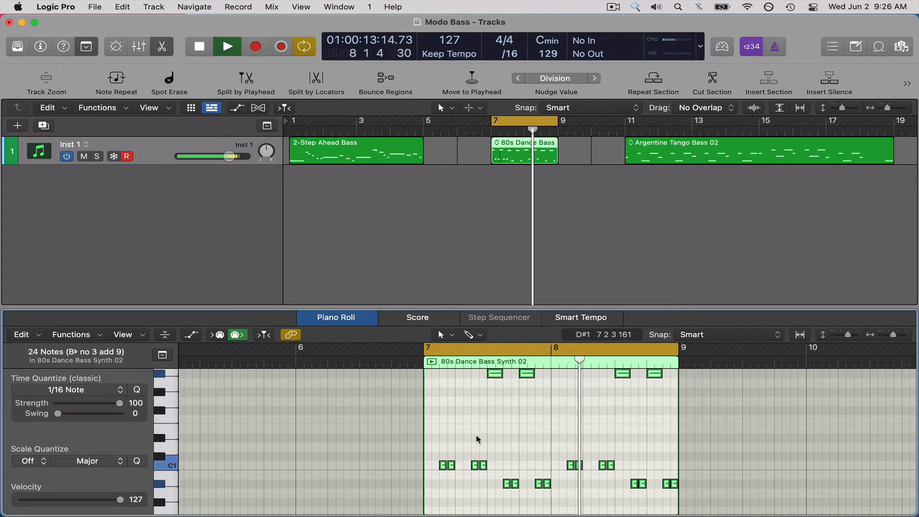
{"action": "key", "text": "alt+shift+Up"}
Close the Piano Roll and set the Bass Man 5's play style to Finger after trying Pick.
{"action": "key", "text": "e"}
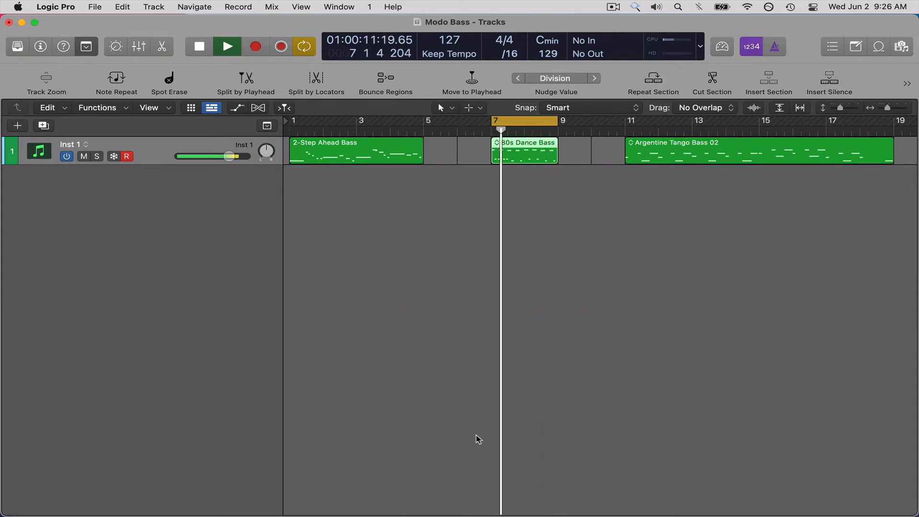
{"action": "key", "text": "v"}
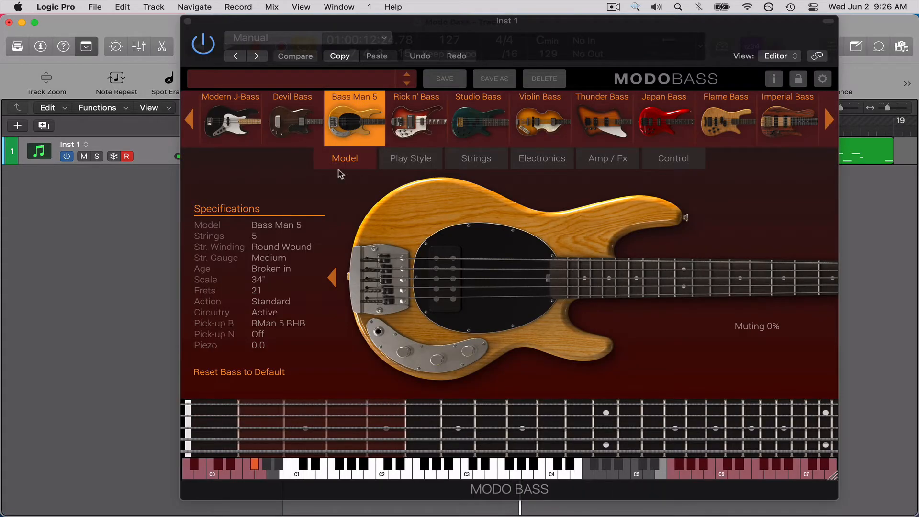
{"action": "left_click", "coordinate": [410, 153]}
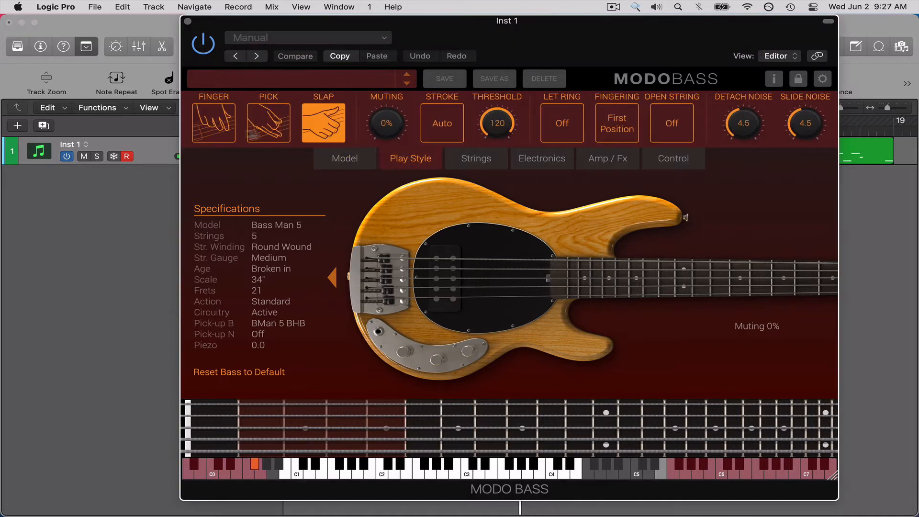
{"action": "left_click", "coordinate": [266, 123]}
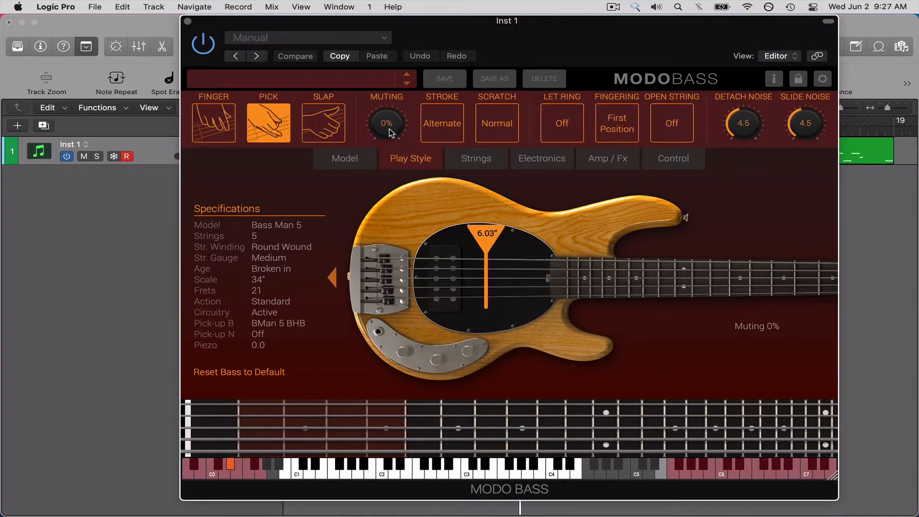
{"action": "left_click", "coordinate": [208, 119]}
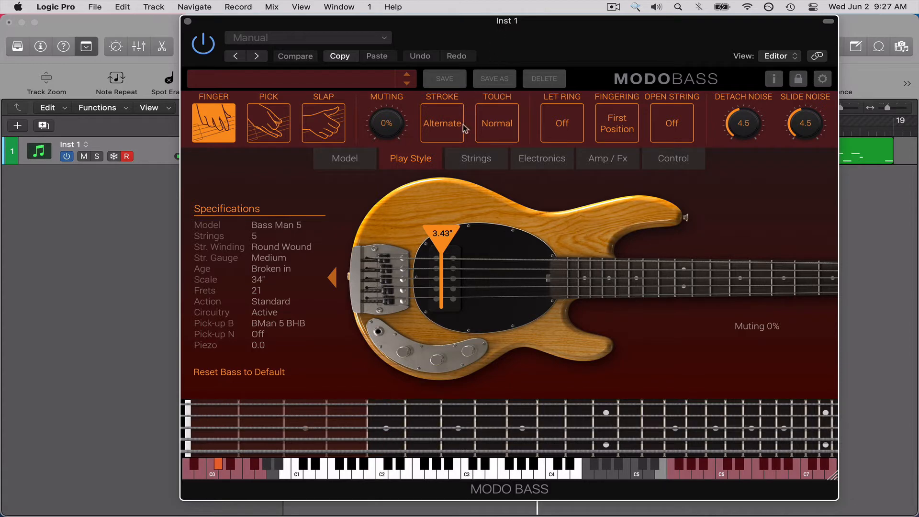
Cycle through the finger Stroke options, comparing Middle with Alternate during playback, and leave Stroke on Alternate.
{"action": "left_click", "coordinate": [447, 127]}
{"action": "left_click", "coordinate": [447, 126]}
{"action": "left_click", "coordinate": [454, 134]}
{"action": "left_click", "coordinate": [452, 138]}
{"action": "left_click", "coordinate": [452, 139]}
{"action": "left_click", "coordinate": [452, 140]}
{"action": "left_click", "coordinate": [451, 140]}
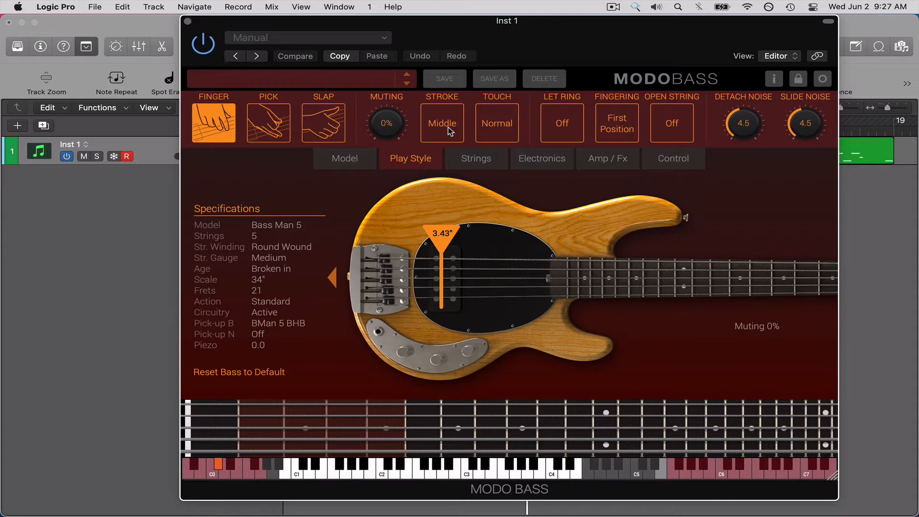
{"action": "left_click", "coordinate": [449, 134]}
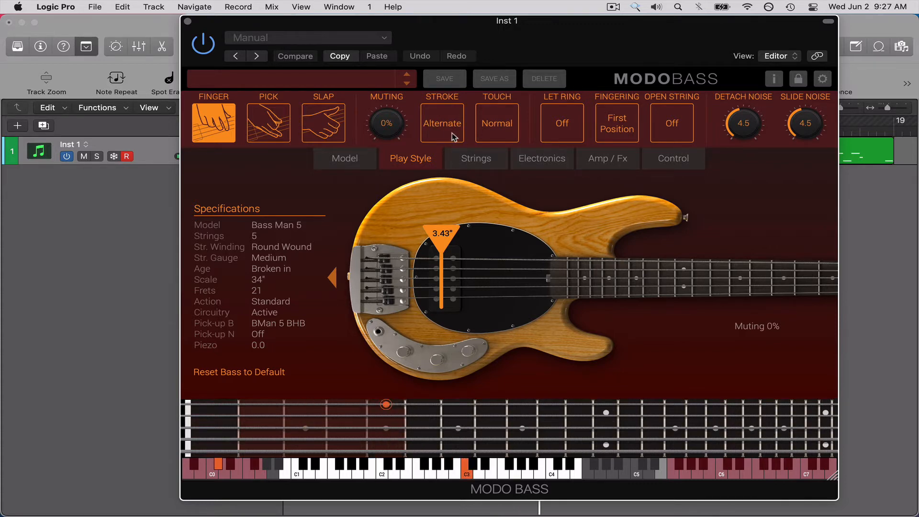
{"action": "left_click", "coordinate": [453, 135]}
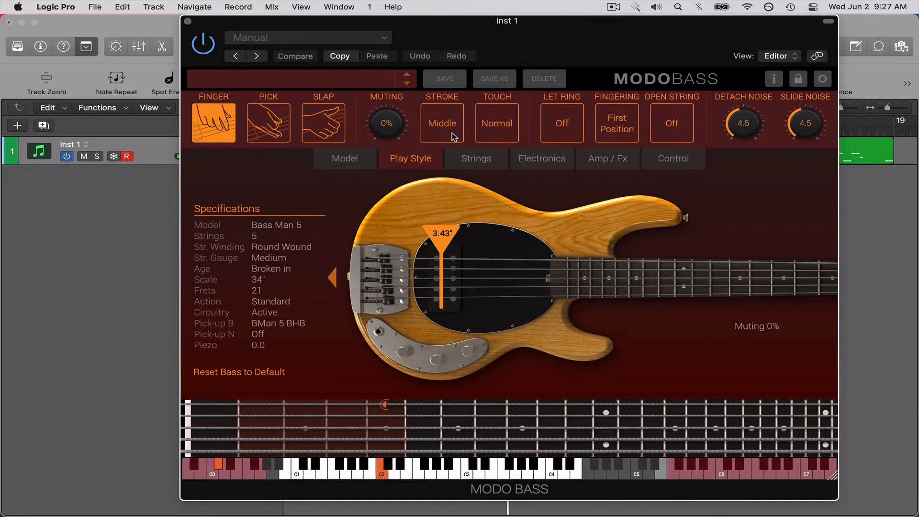
{"action": "left_click", "coordinate": [452, 135]}
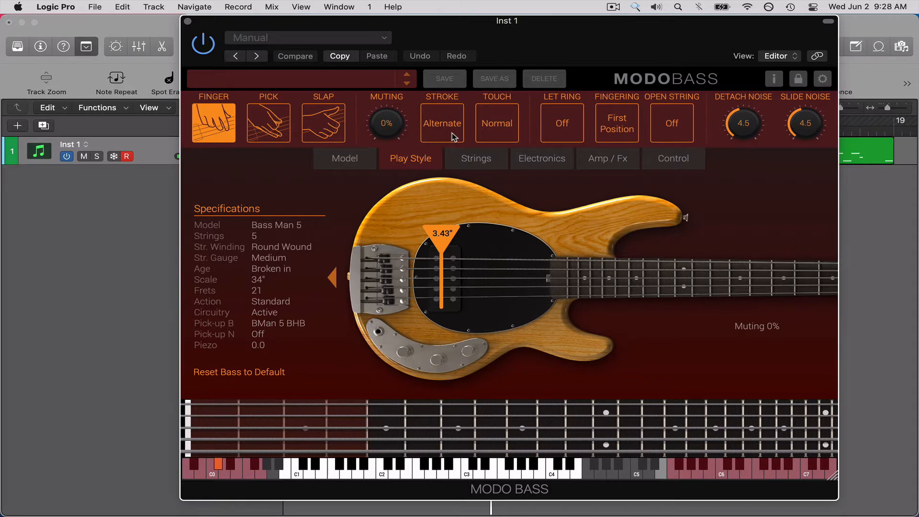
Compare the Soft and Normal Touch settings and set Touch to Hard.
{"action": "left_click", "coordinate": [505, 116]}
{"action": "left_click", "coordinate": [504, 138]}
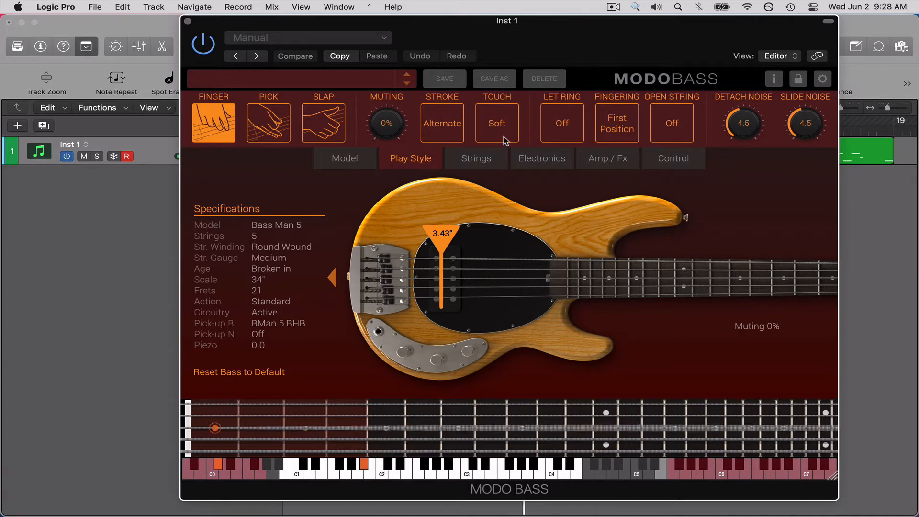
{"action": "left_click", "coordinate": [502, 132]}
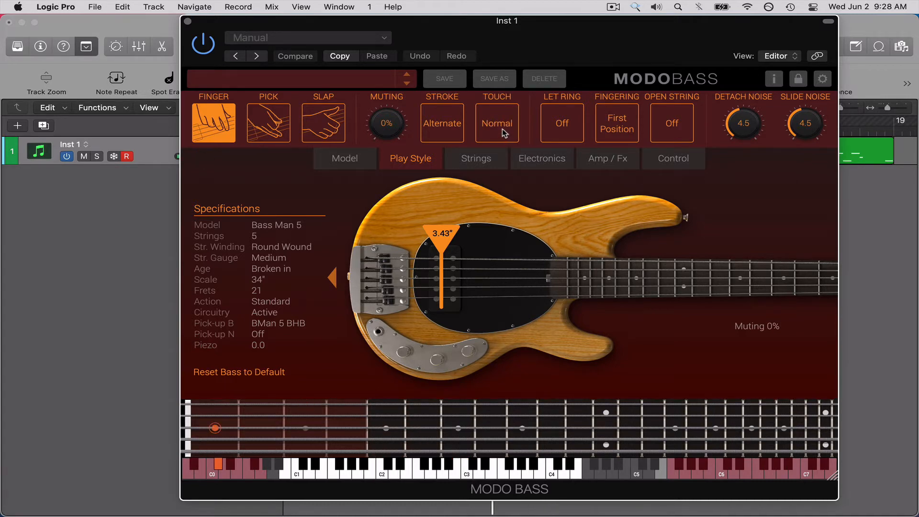
{"action": "left_click", "coordinate": [501, 128]}
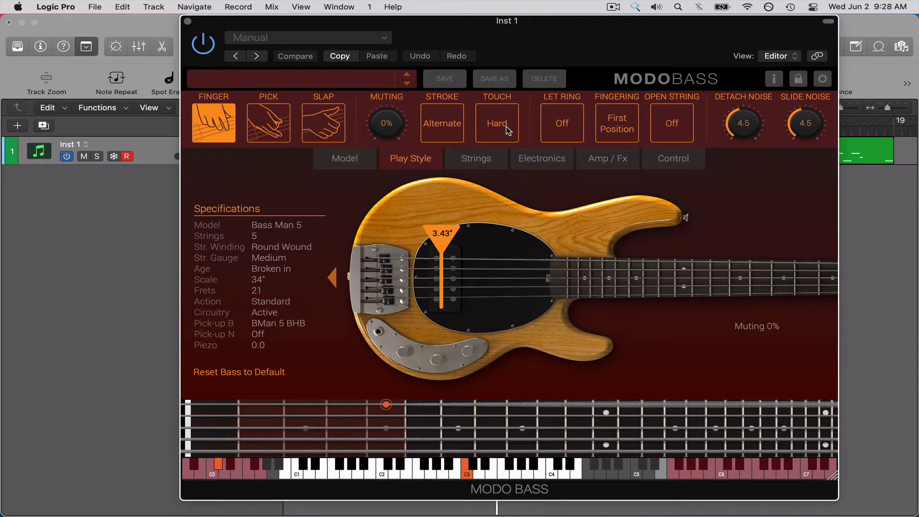
Try the Devil Bass model and switch to the '70s J-Bass.
{"action": "left_click", "coordinate": [358, 163]}
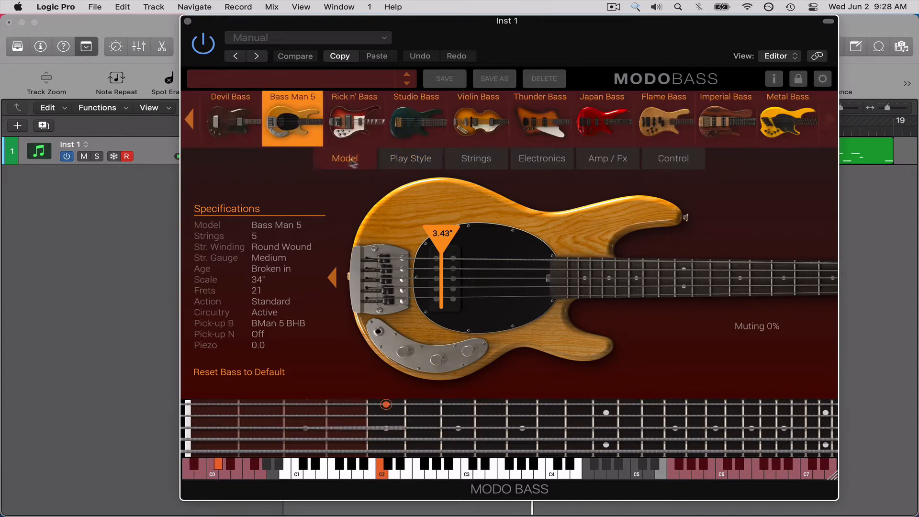
{"action": "left_click", "coordinate": [222, 131]}
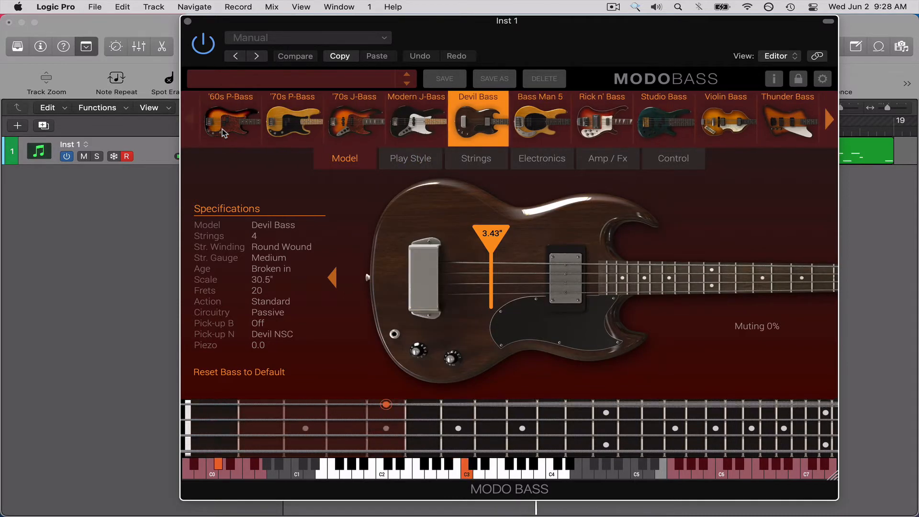
{"action": "left_click", "coordinate": [343, 127]}
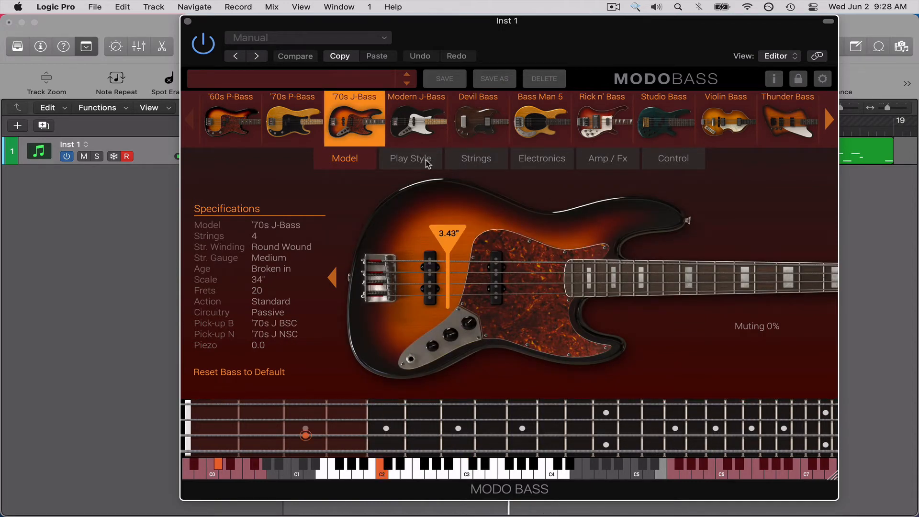
Try the Pick play style on the '70s J-Bass and switch back to Finger.
{"action": "left_click", "coordinate": [410, 158]}
{"action": "left_click", "coordinate": [275, 126]}
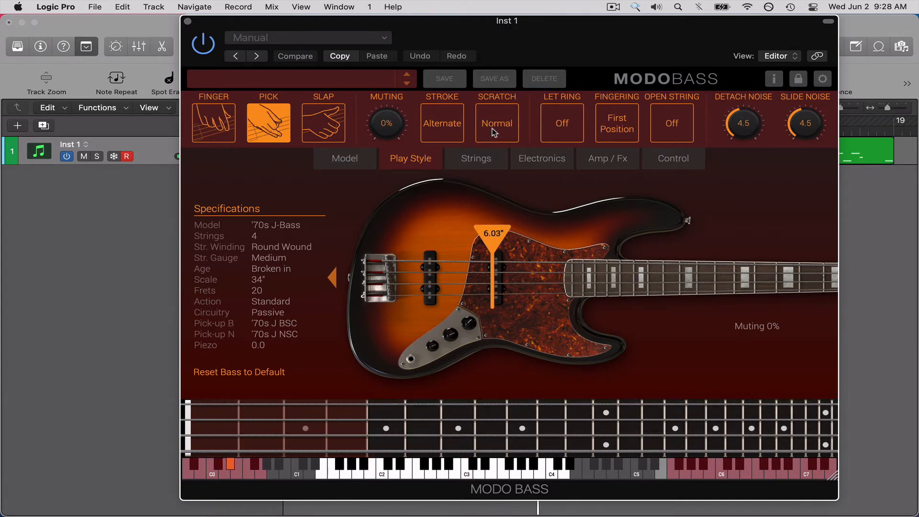
{"action": "left_click", "coordinate": [201, 129]}
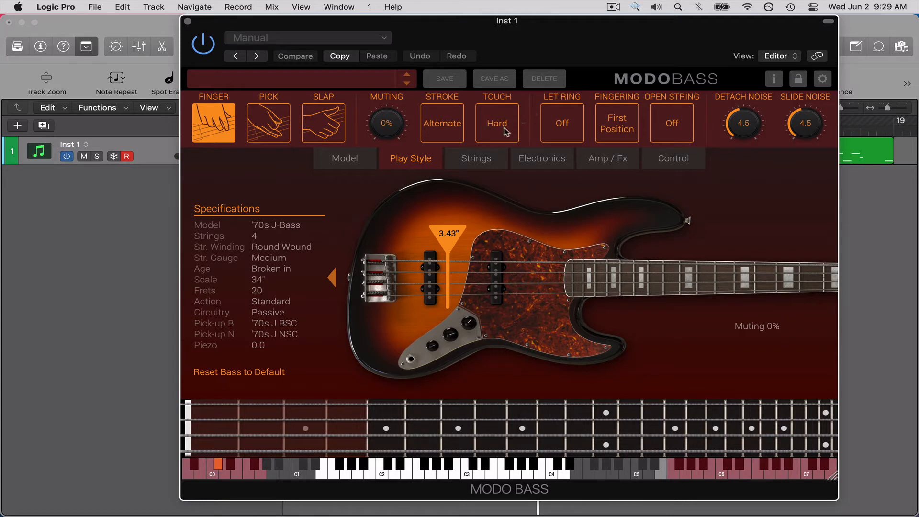
Alternate between the Pick and Finger play styles, keep Pick, and compare the Hard and Normal Scratch settings during playback.
{"action": "left_click", "coordinate": [271, 129]}
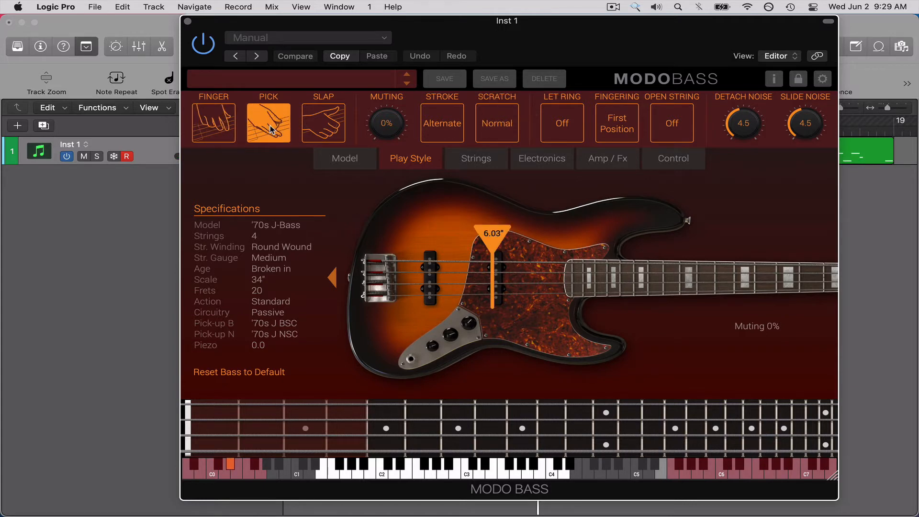
{"action": "left_click", "coordinate": [215, 126]}
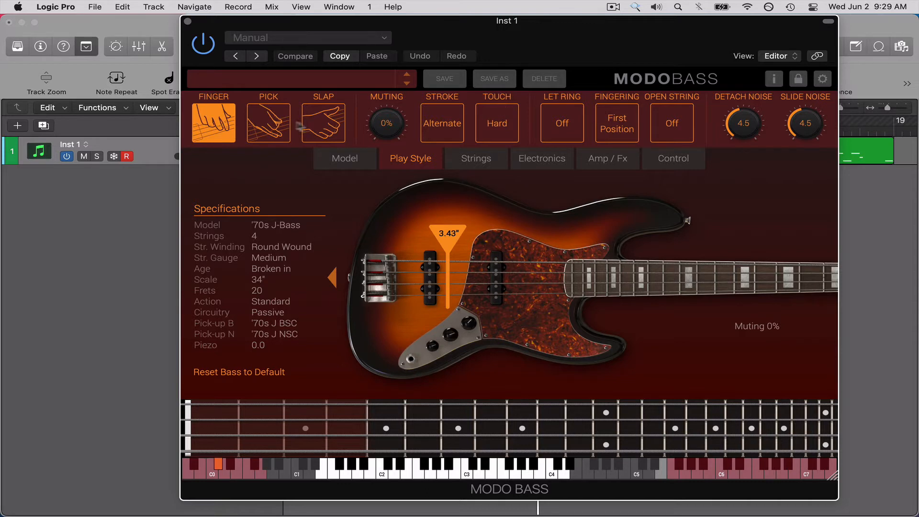
{"action": "left_click", "coordinate": [276, 126]}
{"action": "left_click", "coordinate": [507, 134]}
{"action": "left_click", "coordinate": [508, 135]}
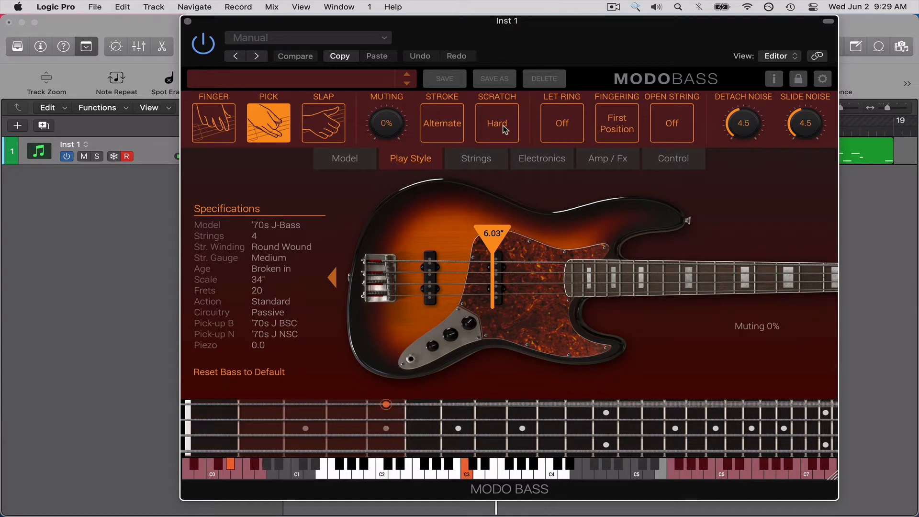
{"action": "left_click", "coordinate": [503, 126]}
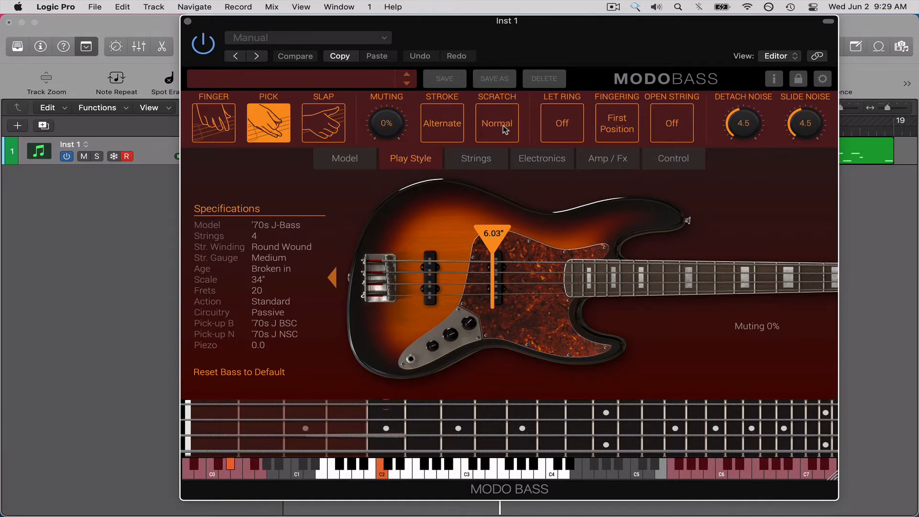
Loop and play the 2-Step Ahead Bass region, and set the pick Scratch to Hard.
{"action": "key", "text": "space"}
{"action": "key", "text": "super+w"}
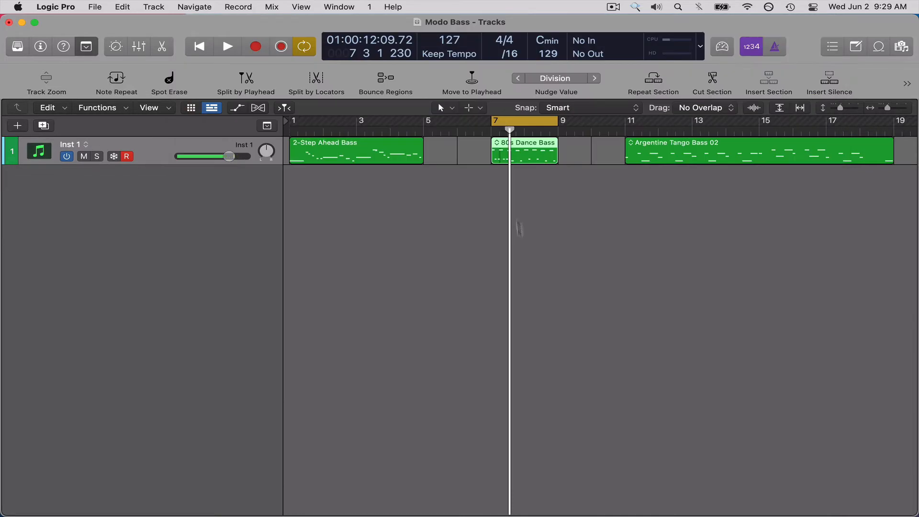
{"action": "scroll", "coordinate": [518, 231], "scroll_direction": "right", "scroll_amount": 3}
{"action": "scroll", "coordinate": [518, 231], "scroll_direction": "left", "scroll_amount": 3}
{"action": "left_click", "coordinate": [393, 156]}
{"action": "key", "text": "super+u"}
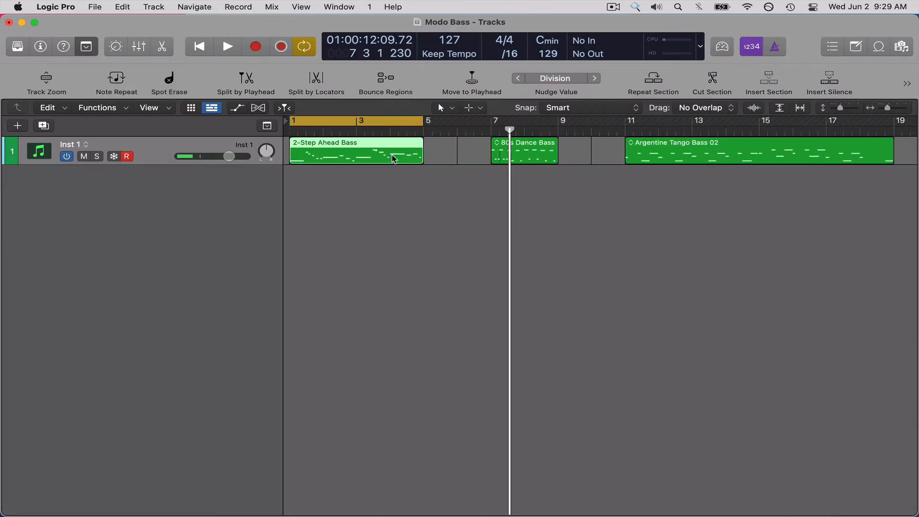
{"action": "key", "text": "v"}
{"action": "key", "text": "space"}
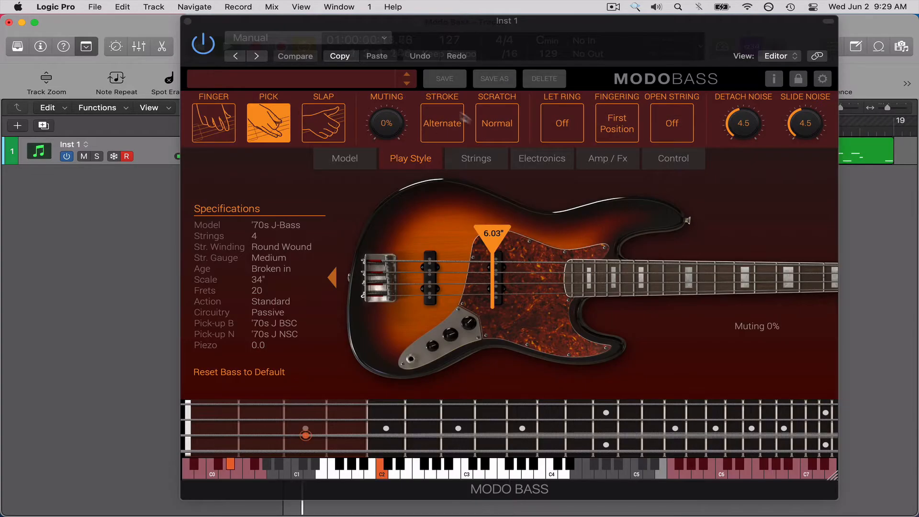
{"action": "left_click", "coordinate": [506, 135]}
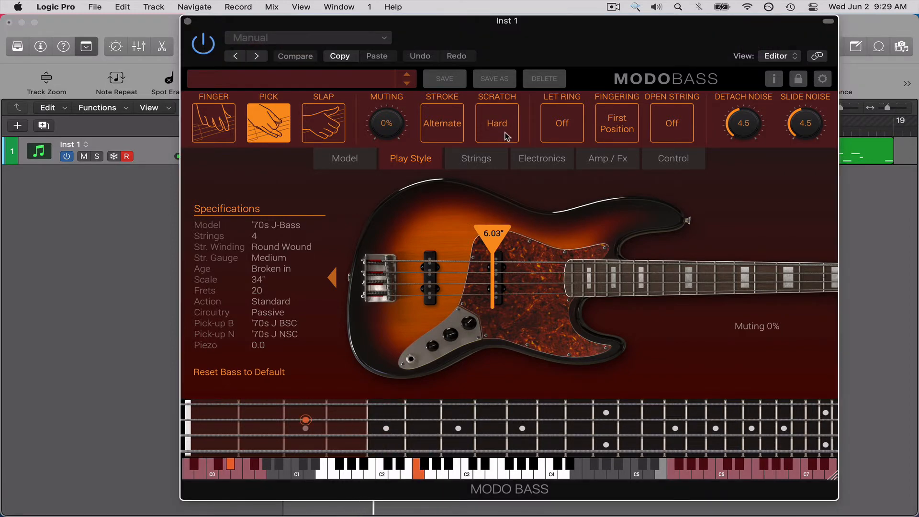
Select all notes of the 2-Step Ahead Bass region in the Piano Roll and lengthen them toward the following notes.
{"action": "key", "text": "v"}
{"action": "key", "text": "p"}
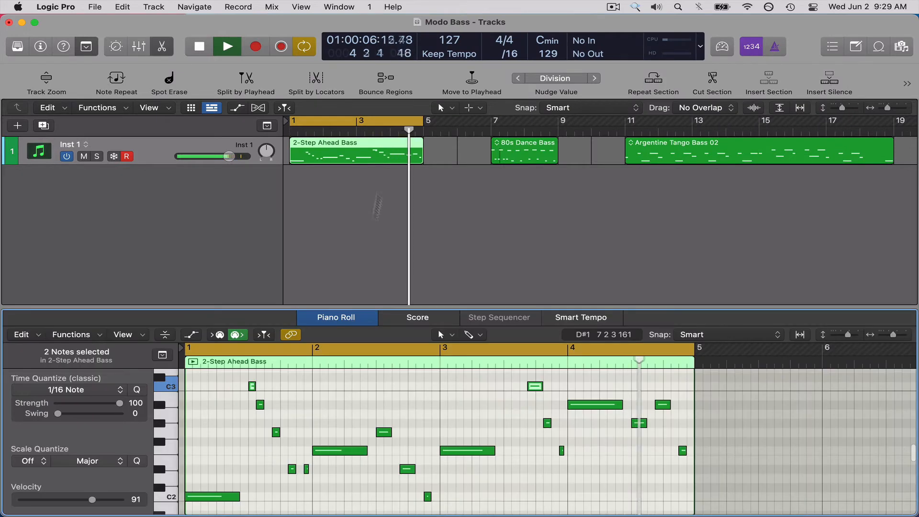
{"action": "key", "text": "super+a"}
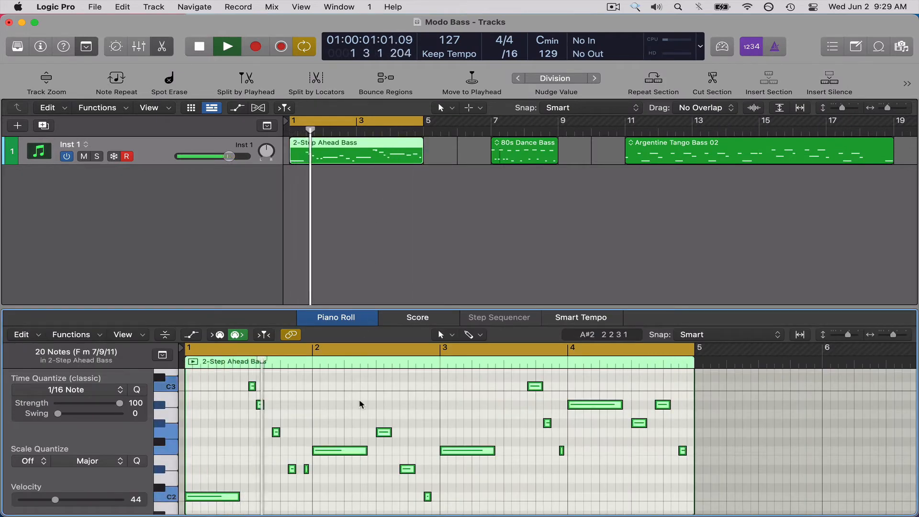
{"action": "key", "text": "Return"}
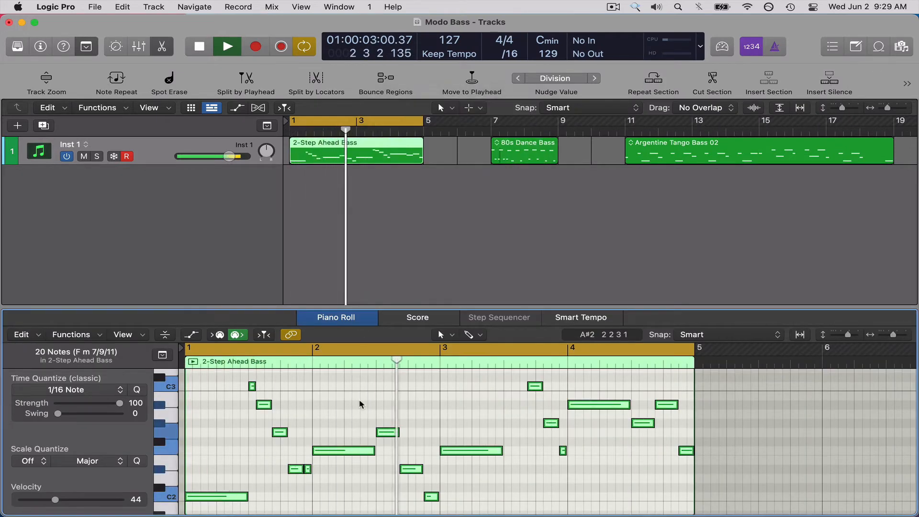
Try the Finger play style again and return to Pick.
{"action": "key", "text": "v"}
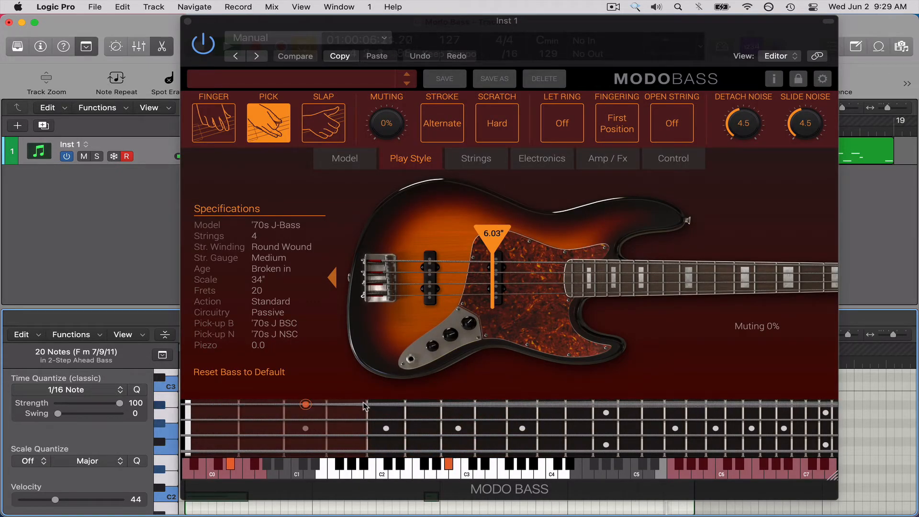
{"action": "left_click", "coordinate": [230, 133]}
{"action": "left_click", "coordinate": [268, 130]}
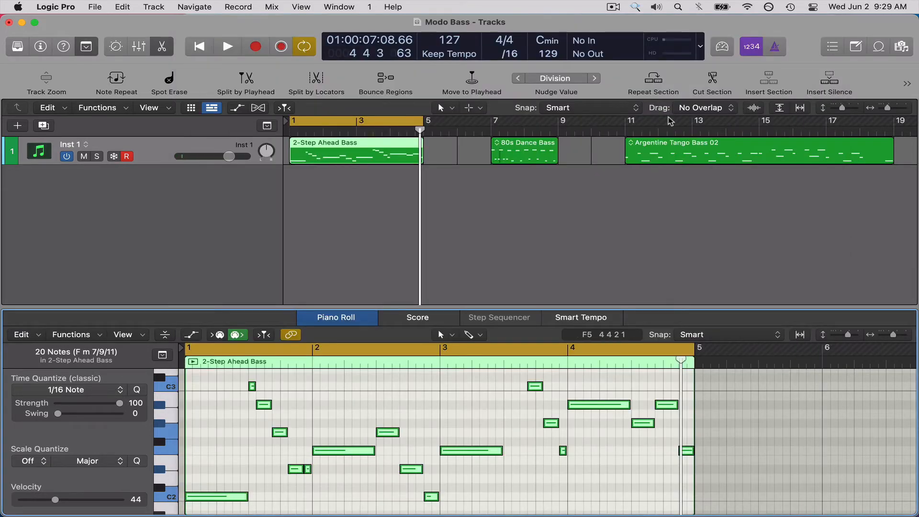
Loop and play the Argentine Tango Bass 02 region, auditioning the Scratch setting and leaving it on Hard.
{"action": "left_click", "coordinate": [674, 151]}
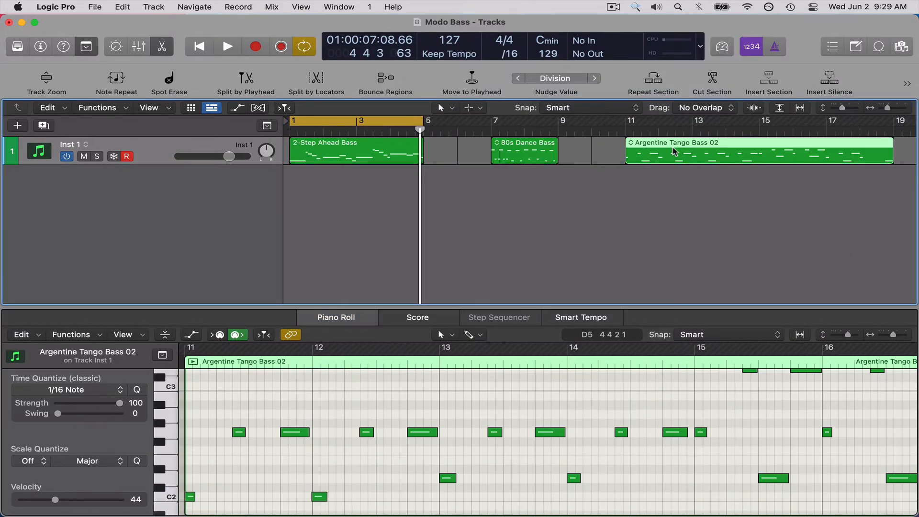
{"action": "key", "text": "super+u"}
{"action": "key", "text": "space"}
{"action": "key", "text": "v"}
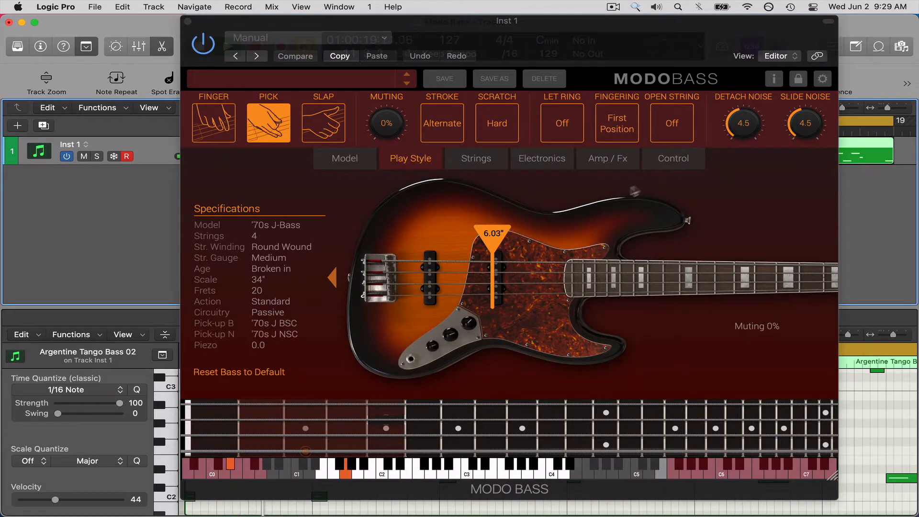
{"action": "left_click", "coordinate": [507, 135]}
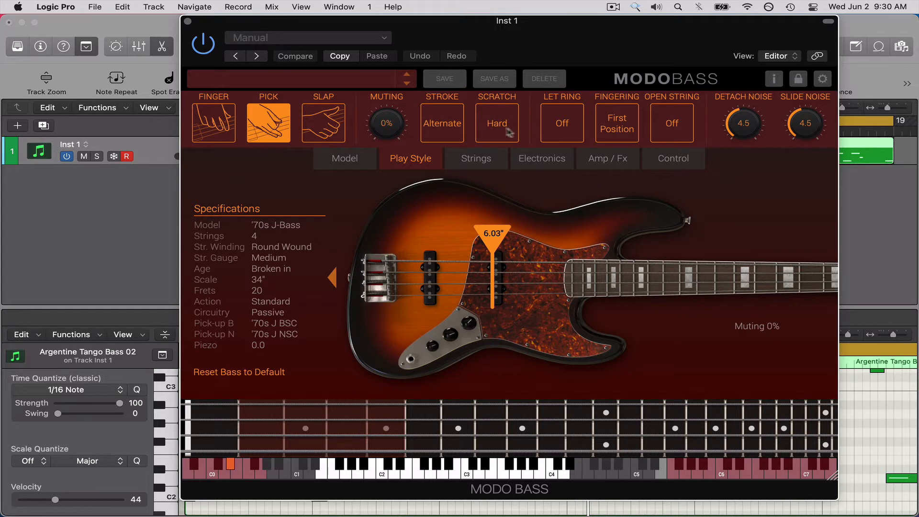
Compare Let Ring on and off while the Argentine Tango Bass 02 region plays, and leave it on.
{"action": "left_click", "coordinate": [555, 132]}
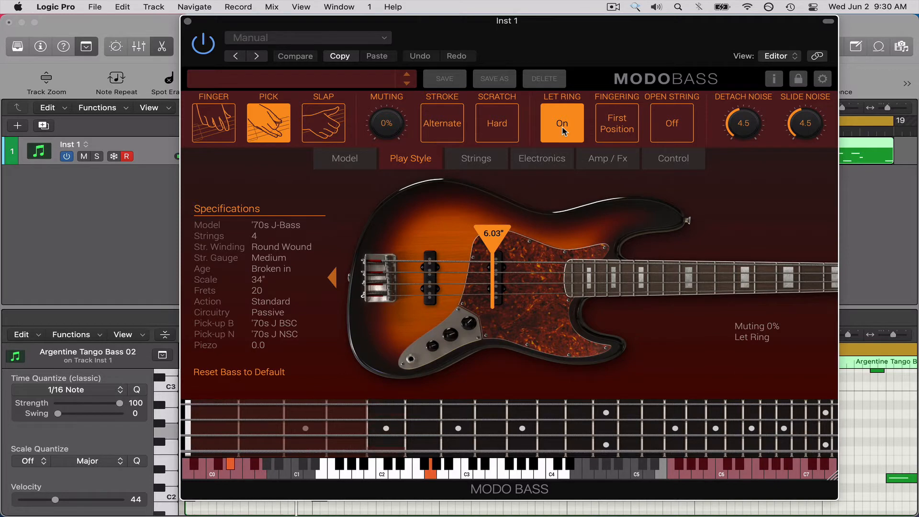
{"action": "left_click", "coordinate": [562, 131]}
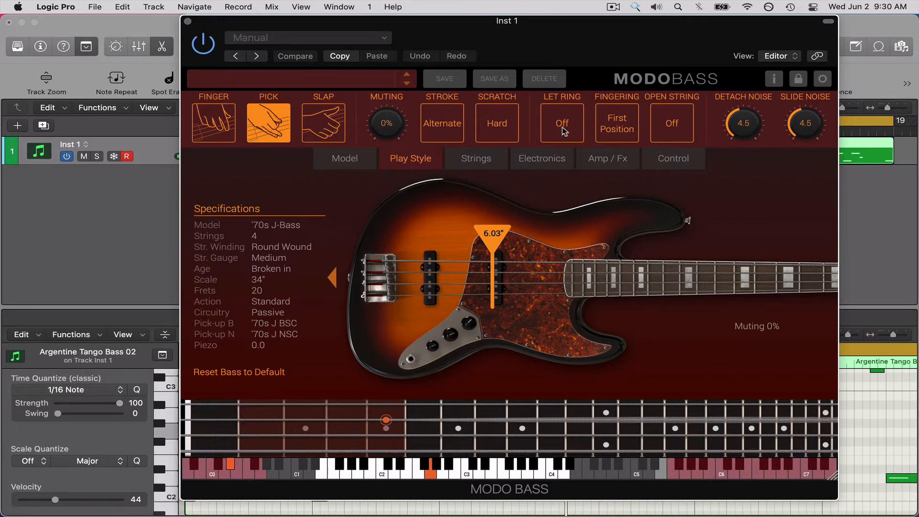
{"action": "key", "text": "super+w"}
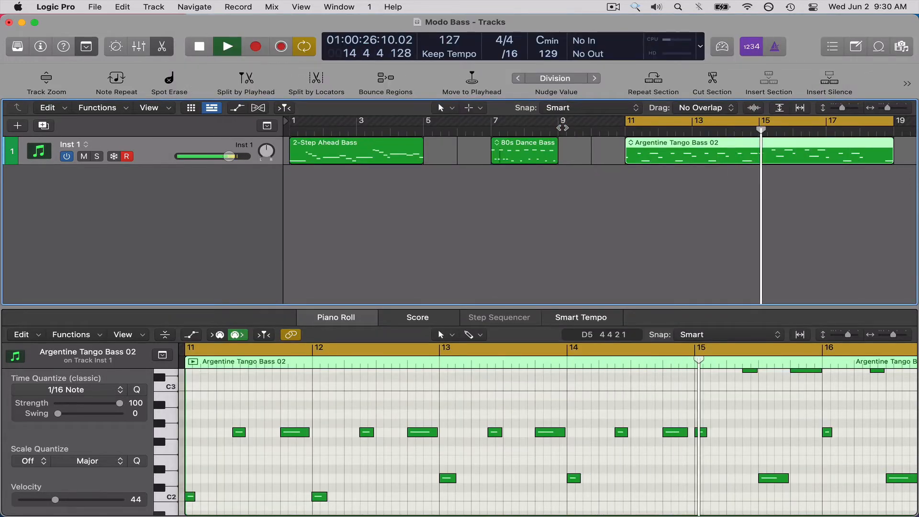
{"action": "left_click", "coordinate": [562, 128]}
{"action": "key", "text": "v"}
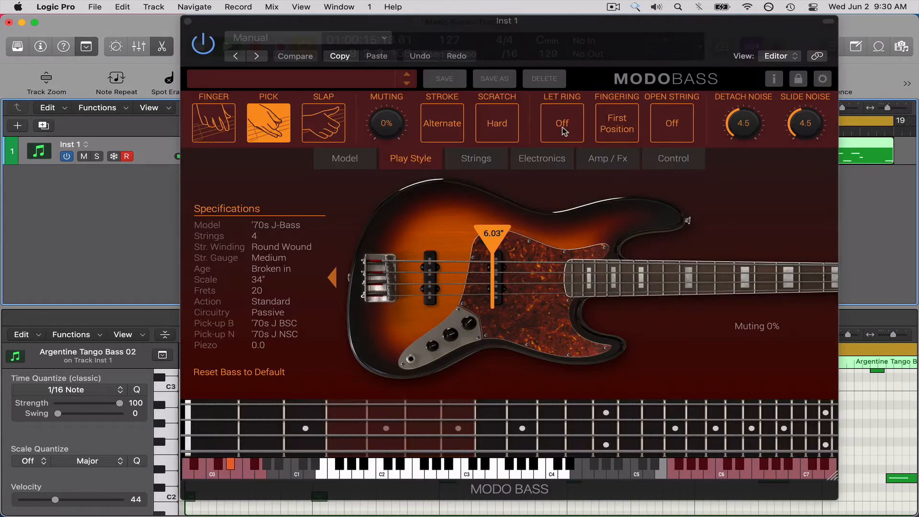
{"action": "left_click", "coordinate": [564, 130]}
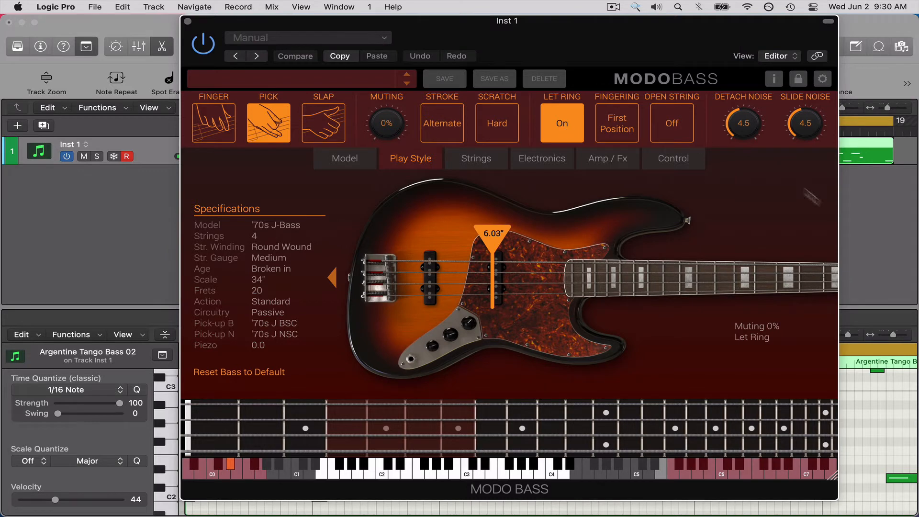
Enlarge the Piano Roll for the Argentine Tango Bass 02 region and examine the note lengths in its first bars.
{"action": "left_click", "coordinate": [849, 225]}
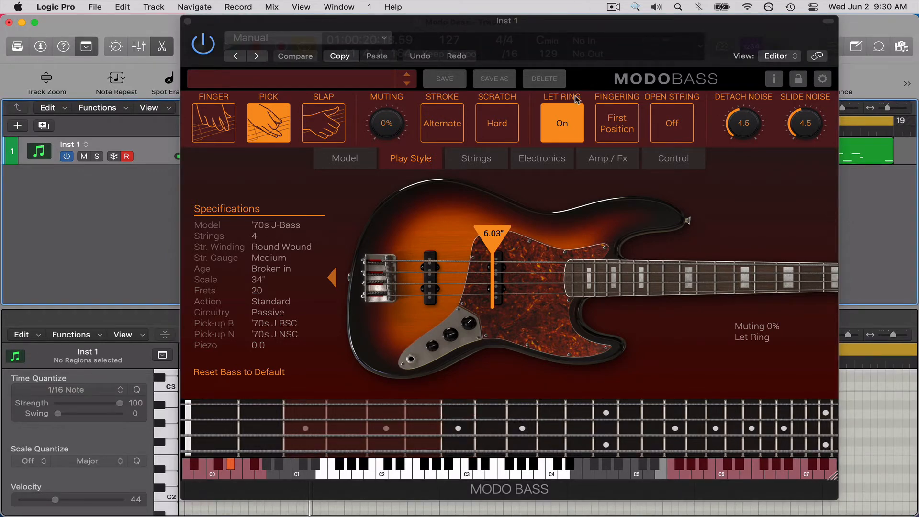
{"action": "key", "text": "v"}
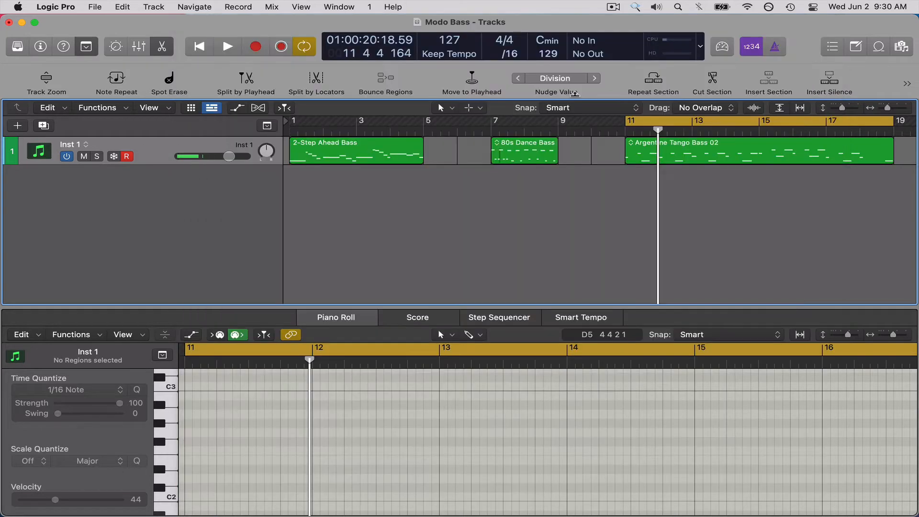
{"action": "left_click", "coordinate": [721, 158]}
{"action": "scroll", "coordinate": [320, 454], "scroll_direction": "up", "scroll_amount": 5}
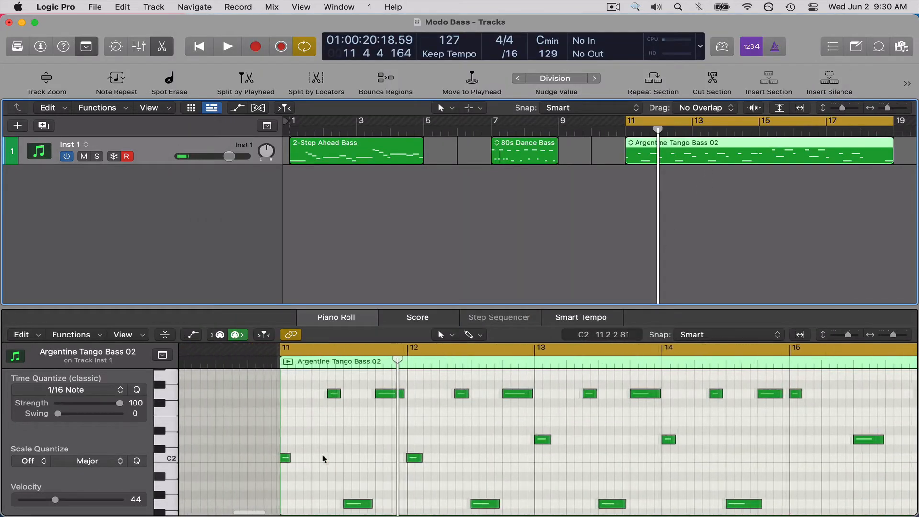
{"action": "scroll", "coordinate": [323, 452], "scroll_direction": "up", "scroll_amount": 1}
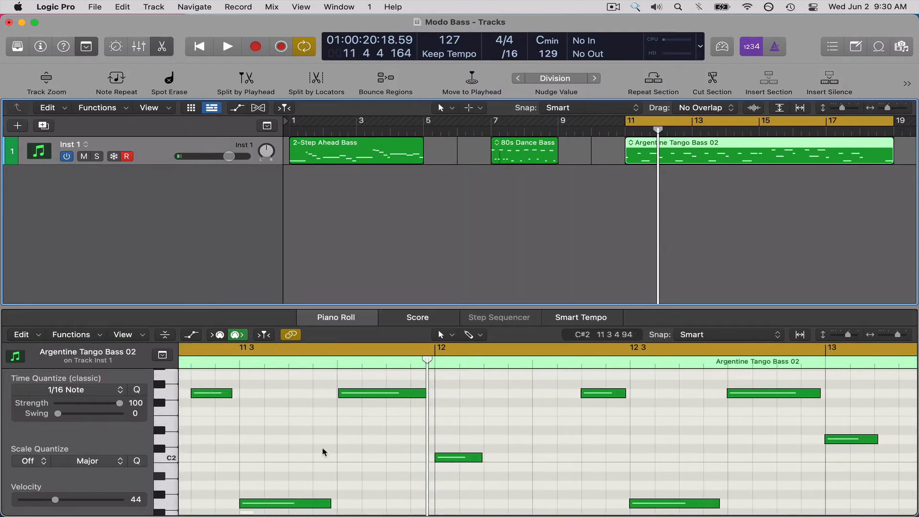
{"action": "scroll", "coordinate": [323, 452], "scroll_direction": "left", "scroll_amount": 10}
{"action": "scroll", "coordinate": [322, 453], "scroll_direction": "down", "scroll_amount": 2}
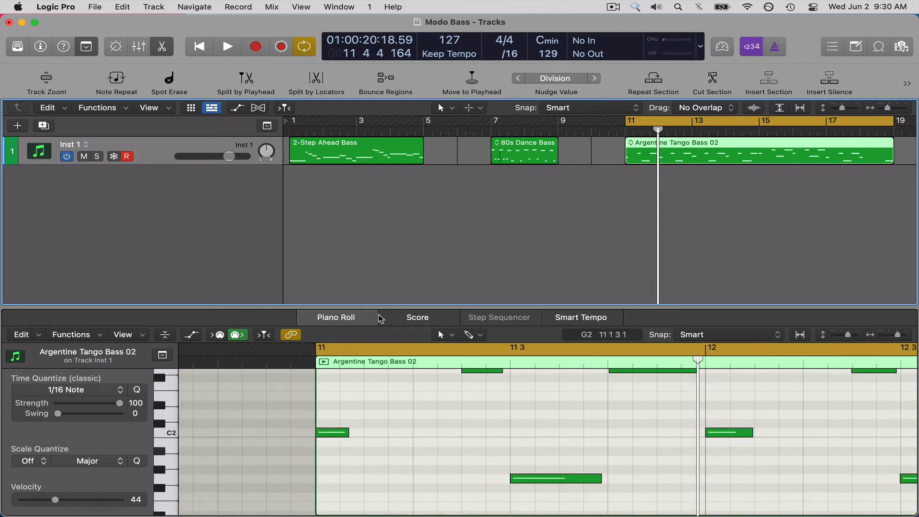
{"action": "left_click_drag", "start_coordinate": [379, 313], "coordinate": [379, 156]}
{"action": "scroll", "coordinate": [377, 408], "scroll_direction": "up", "scroll_amount": 5}
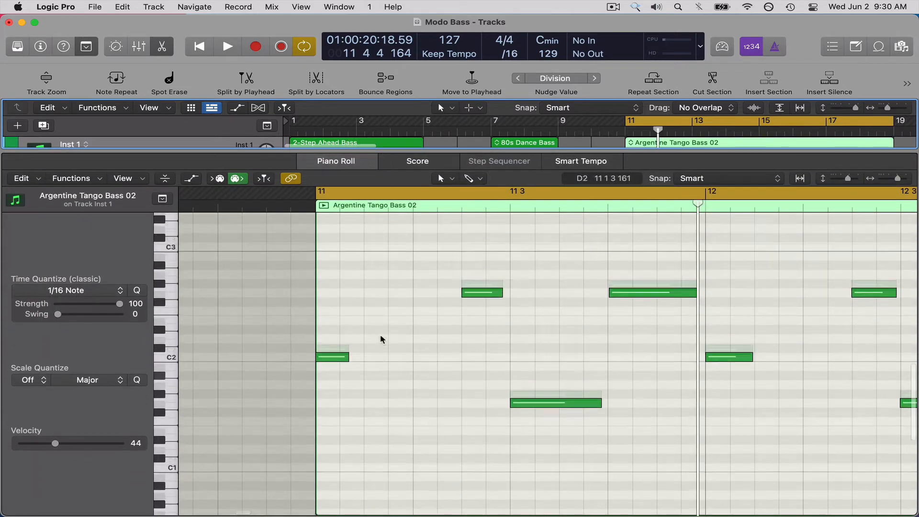
{"action": "scroll", "coordinate": [376, 408], "scroll_direction": "up", "scroll_amount": 4}
{"action": "scroll", "coordinate": [371, 438], "scroll_direction": "down", "scroll_amount": 2}
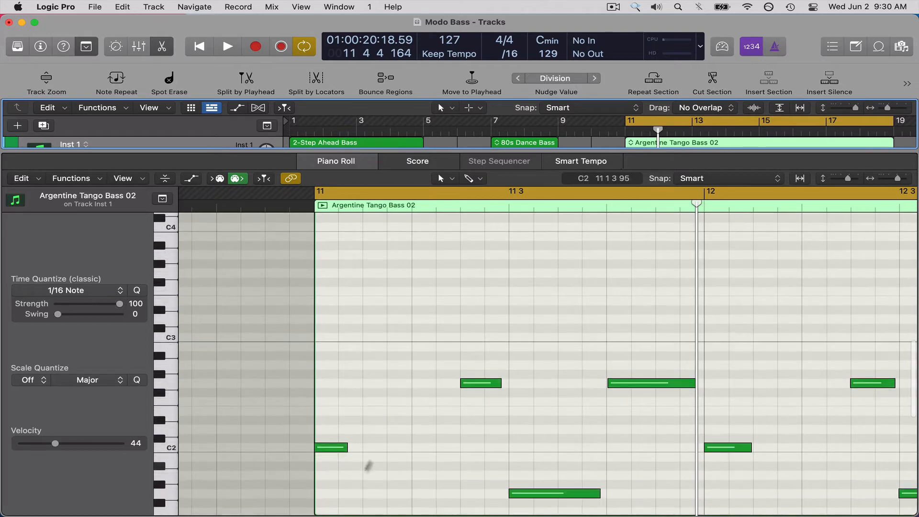
Play the start of the Argentine Tango Bass 02 region with Let Ring on, and turn Let Ring off.
{"action": "left_click", "coordinate": [489, 451]}
{"action": "key", "text": "space"}
{"action": "key", "text": "space"}
{"action": "key", "text": "v"}
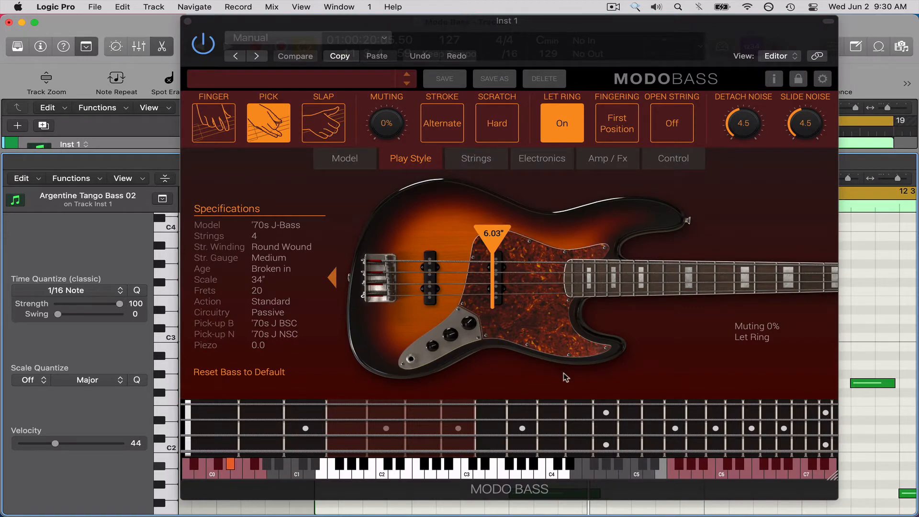
{"action": "left_click", "coordinate": [566, 119]}
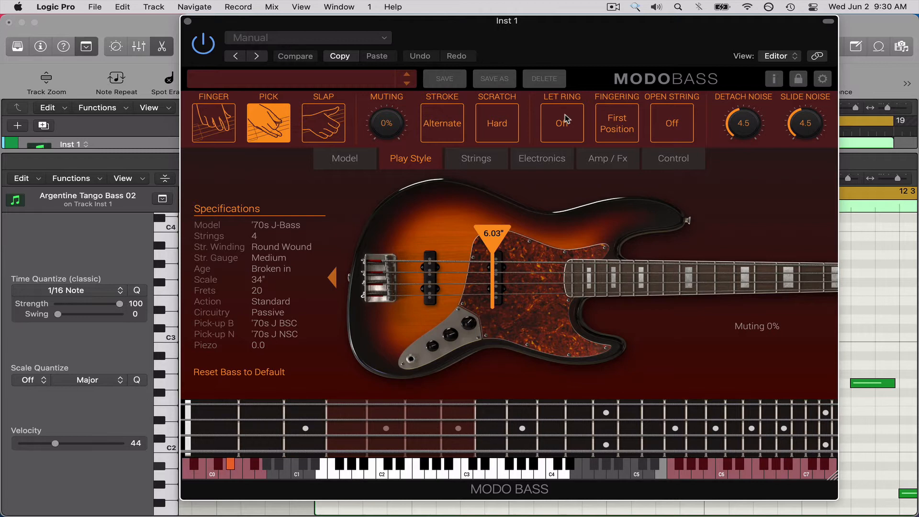
Add a new track with duplicate settings and copy the Argentine Tango Bass 02 region onto it at bar 19.
{"action": "key", "text": "super+w"}
{"action": "key", "text": "e"}
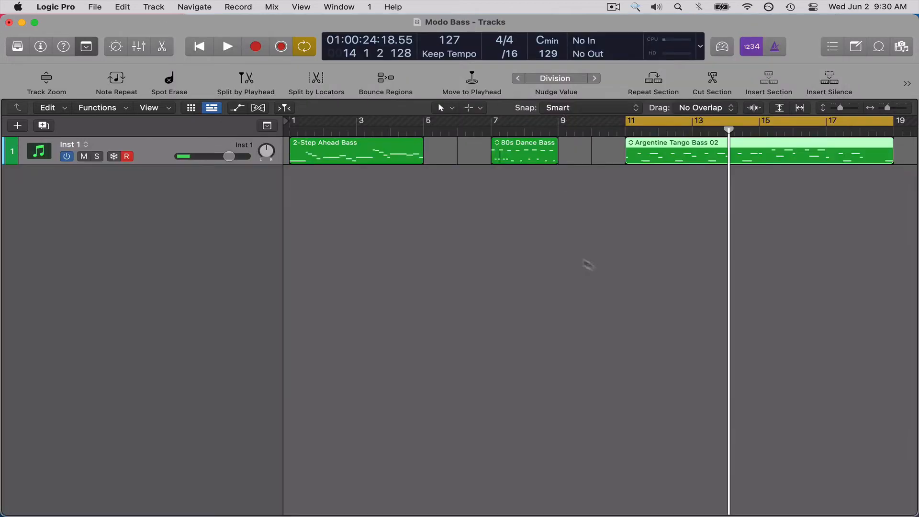
{"action": "scroll", "coordinate": [616, 267], "scroll_direction": "up", "scroll_amount": 2}
{"action": "scroll", "coordinate": [311, 197], "scroll_direction": "down", "scroll_amount": 5}
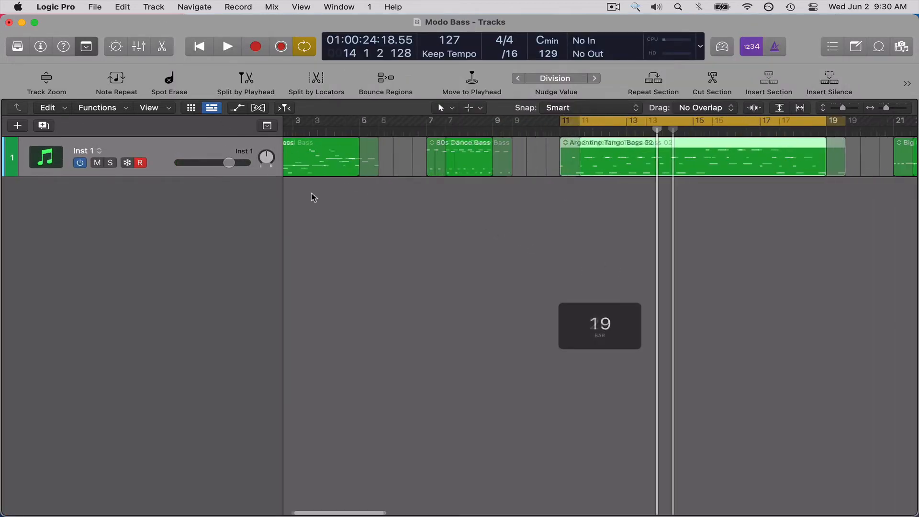
{"action": "scroll", "coordinate": [314, 198], "scroll_direction": "down", "scroll_amount": 2}
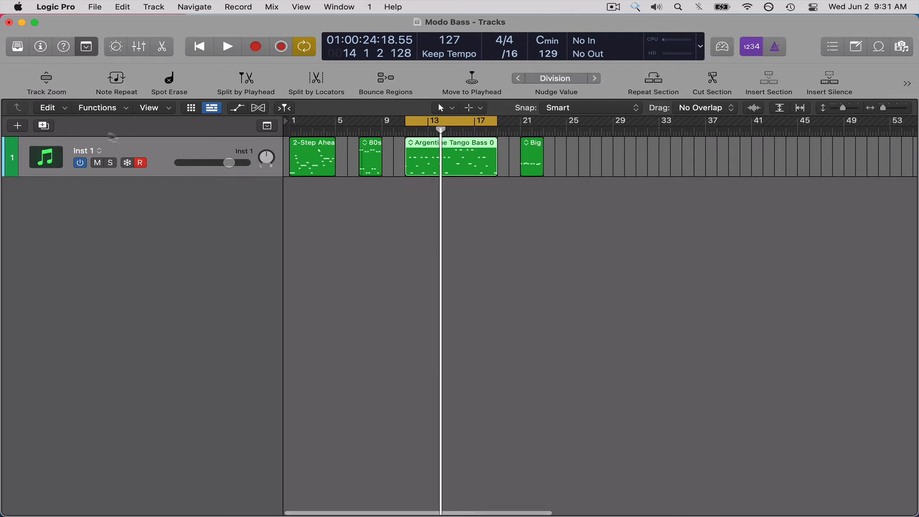
{"action": "left_click", "coordinate": [44, 126]}
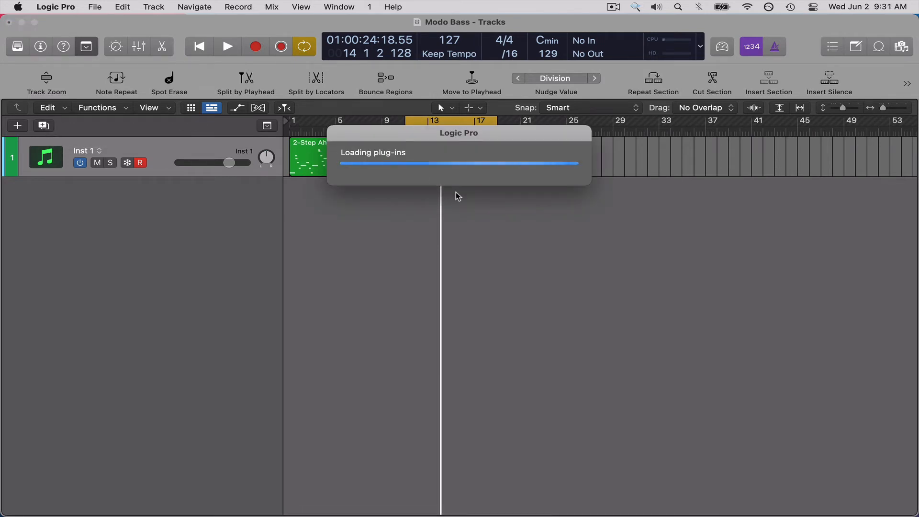
{"action": "left_click_drag", "start_coordinate": [477, 165], "coordinate": [567, 203]}
{"action": "left_click", "coordinate": [533, 166]}
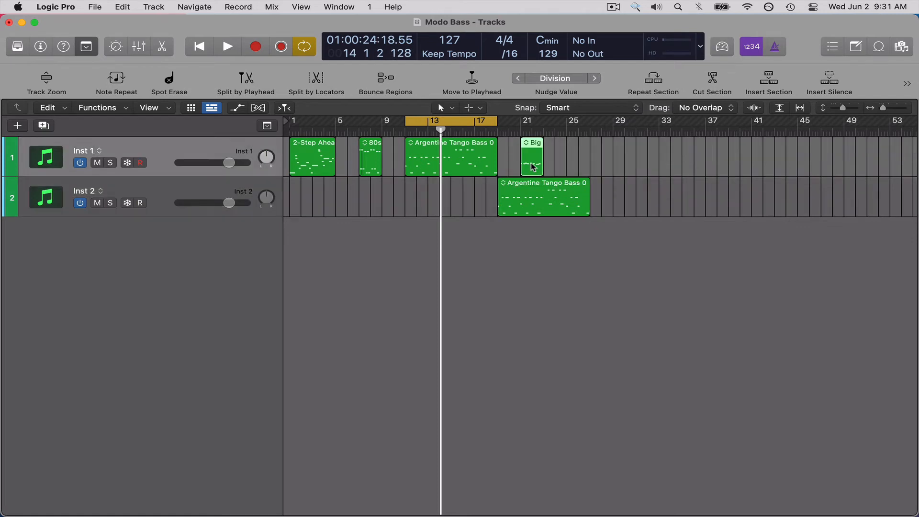
Mute the short region at bar 21 on the Inst 1 track and open the MODO BASS instrument of Inst 2.
{"action": "key", "text": "ctrl+m"}
{"action": "left_click", "coordinate": [513, 206]}
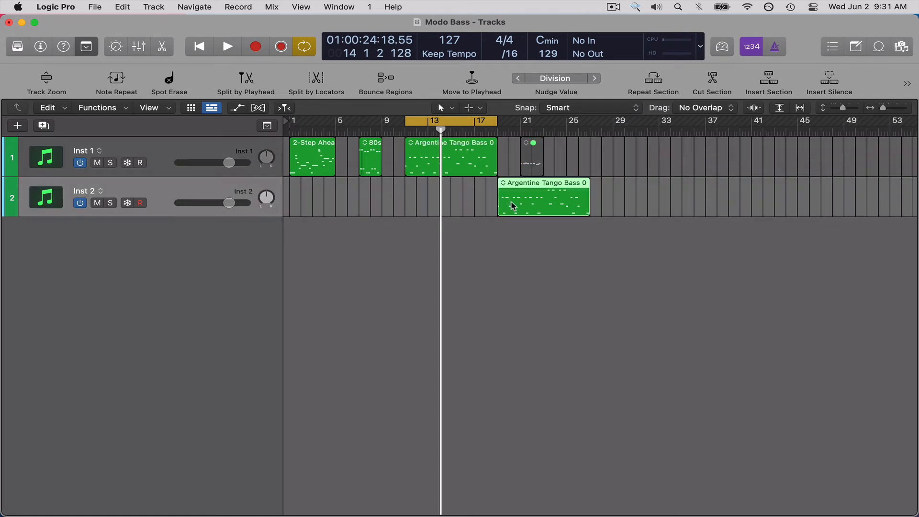
{"action": "scroll", "coordinate": [511, 206], "scroll_direction": "up", "scroll_amount": 3}
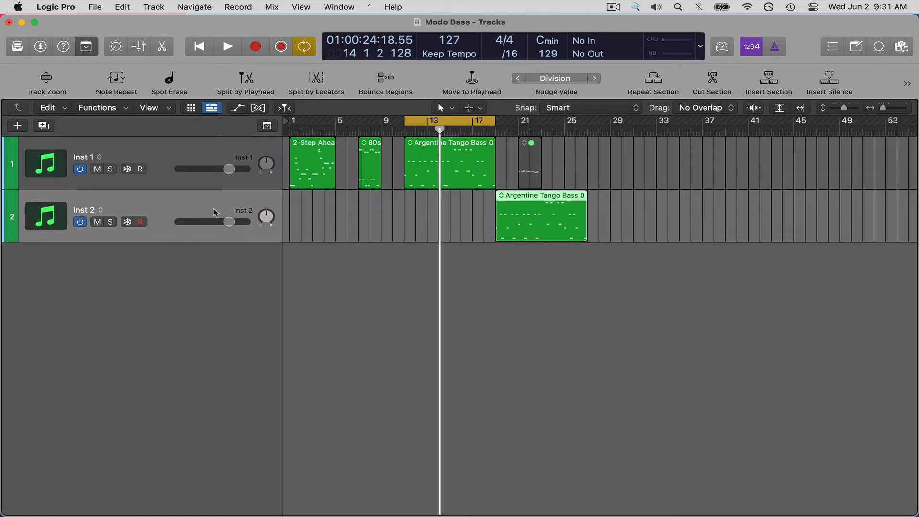
{"action": "key", "text": "i"}
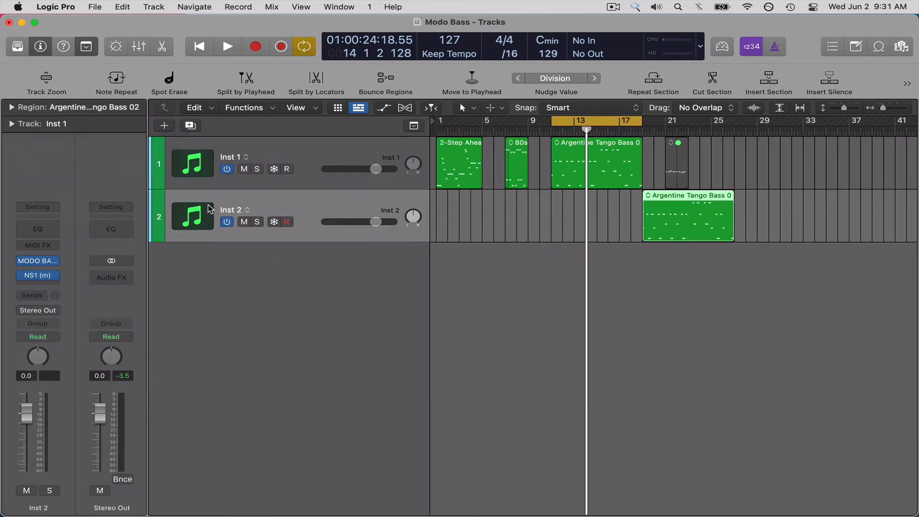
{"action": "left_click", "coordinate": [39, 260]}
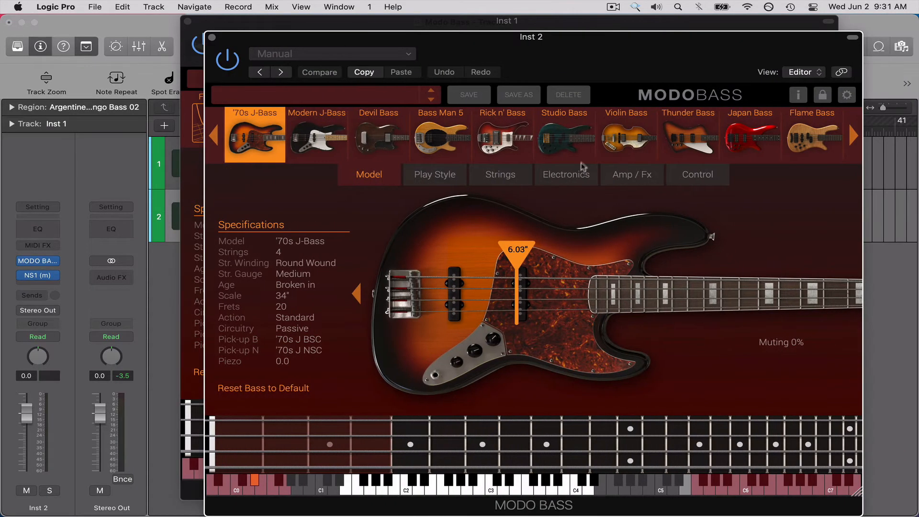
Turn on Let Ring in the play style settings of the Inst 2 MODO BASS, and uncover the Inst 1 plug-in's play style settings.
{"action": "left_click", "coordinate": [559, 179]}
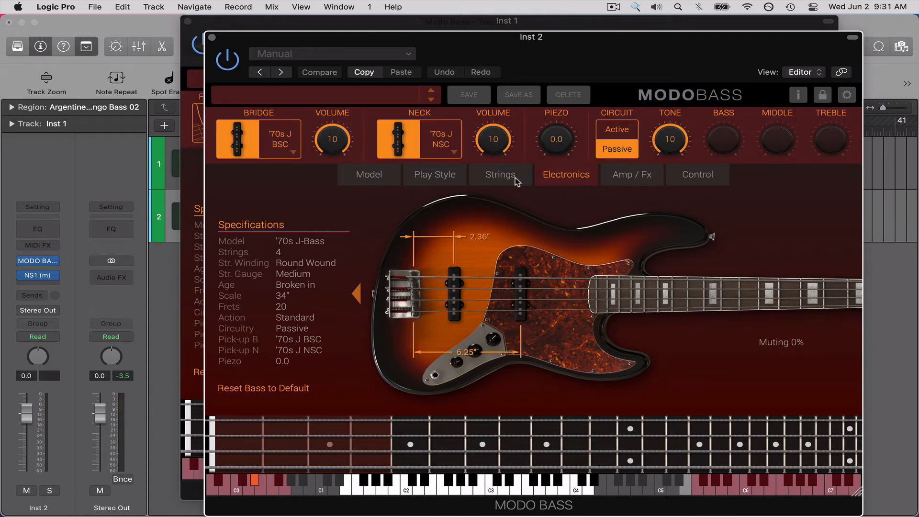
{"action": "left_click", "coordinate": [515, 177]}
{"action": "left_click", "coordinate": [448, 176]}
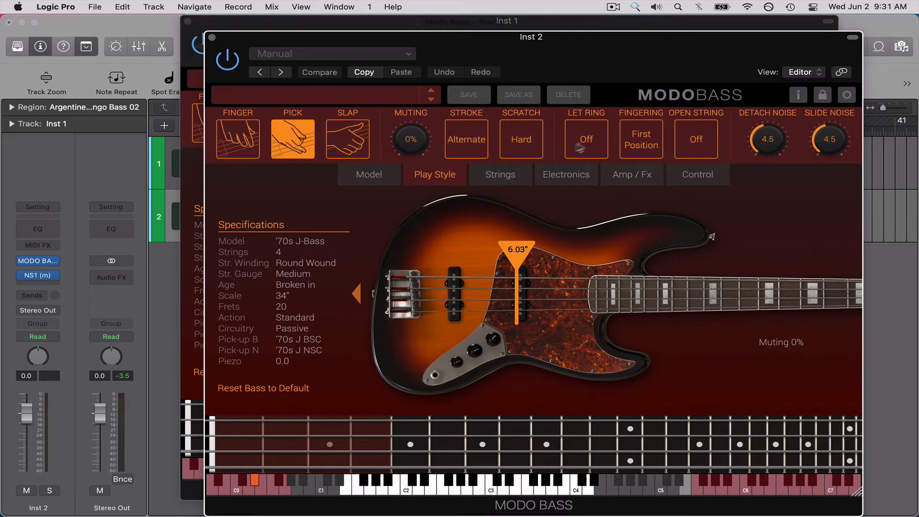
{"action": "left_click", "coordinate": [599, 139]}
{"action": "left_click_drag", "start_coordinate": [581, 67], "coordinate": [580, 236]}
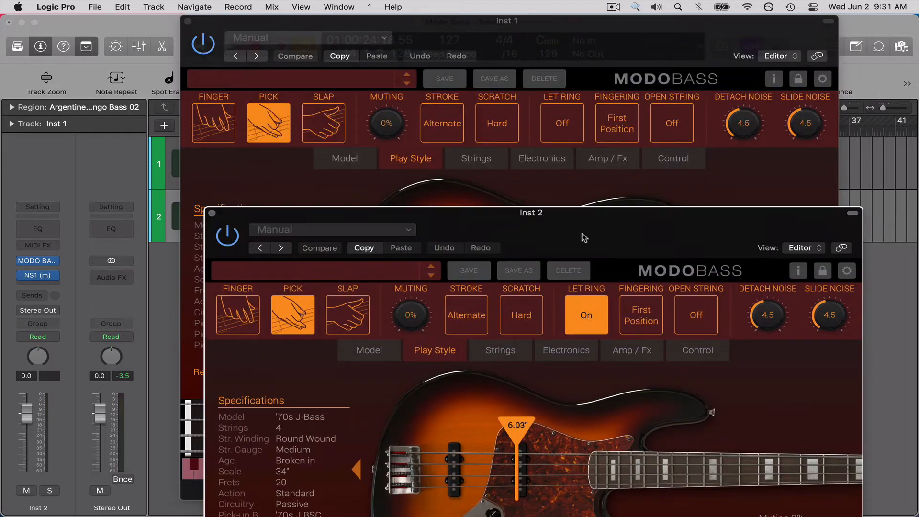
Play from bar 16 across both Argentine Tango Bass 02 regions to compare Let Ring off on Inst 1 with on for Inst 2.
{"action": "key", "text": "v"}
{"action": "left_click", "coordinate": [613, 205]}
{"action": "key", "text": "space"}
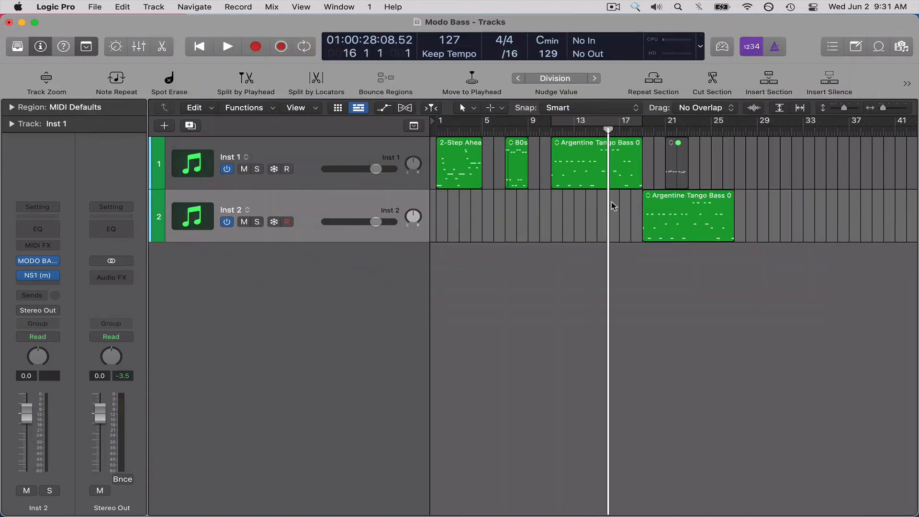
{"action": "left_click", "coordinate": [324, 209]}
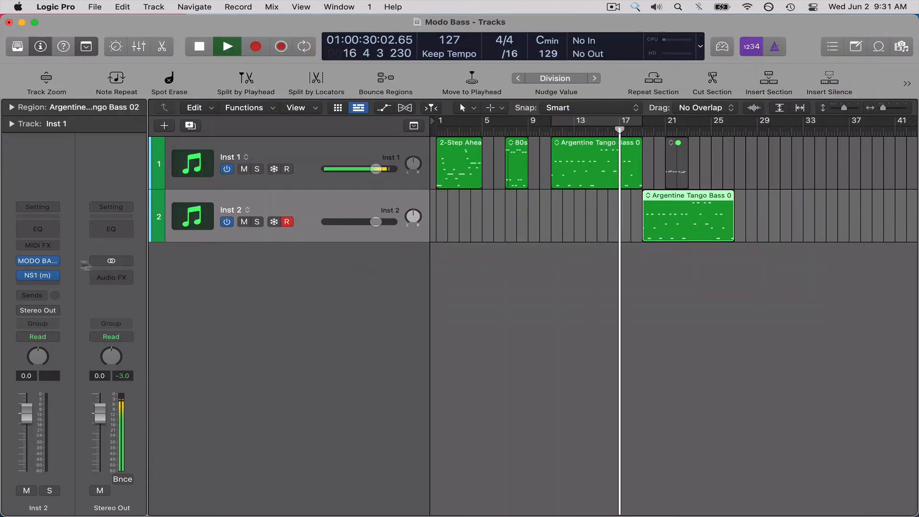
{"action": "left_click", "coordinate": [40, 262]}
{"action": "left_click_drag", "start_coordinate": [477, 230], "coordinate": [446, 182]}
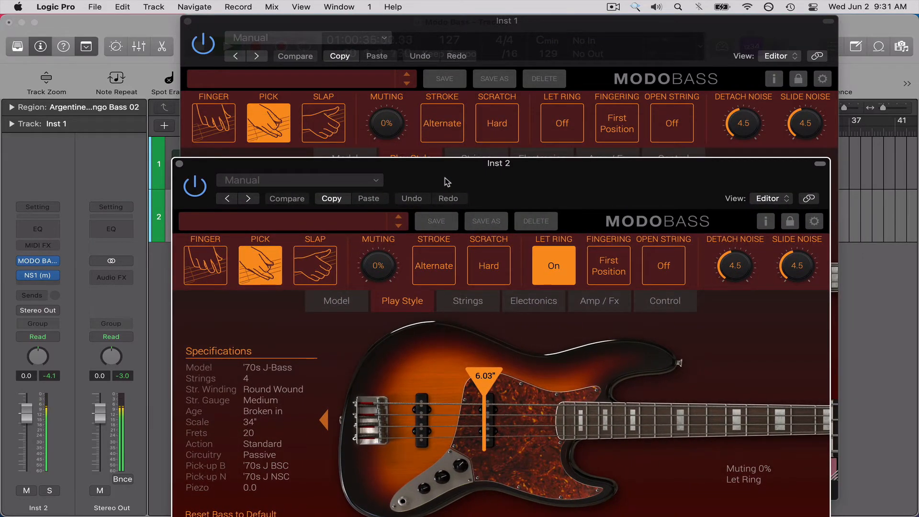
{"action": "key", "text": "v"}
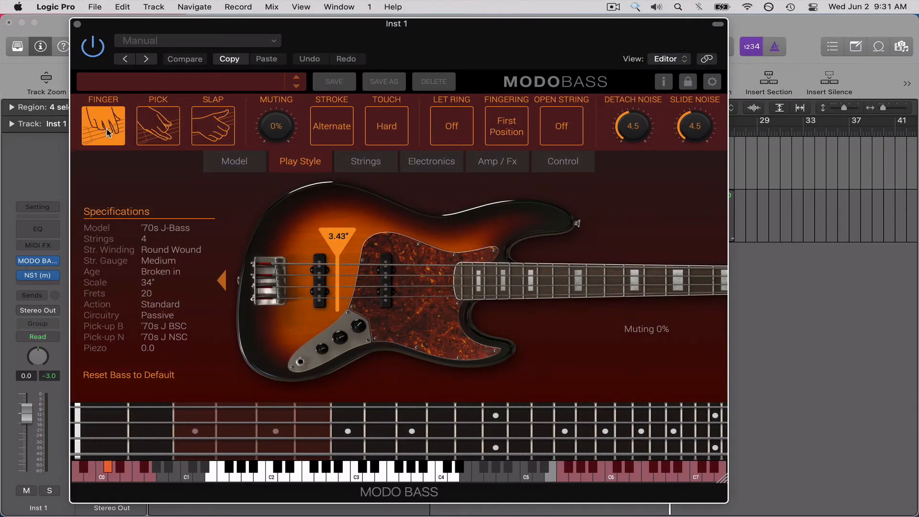
Cycle the Fingering option of the Inst 1 MODO BASS through its modes and leave it on Nearest.
{"action": "left_click", "coordinate": [506, 129]}
{"action": "left_click", "coordinate": [507, 136]}
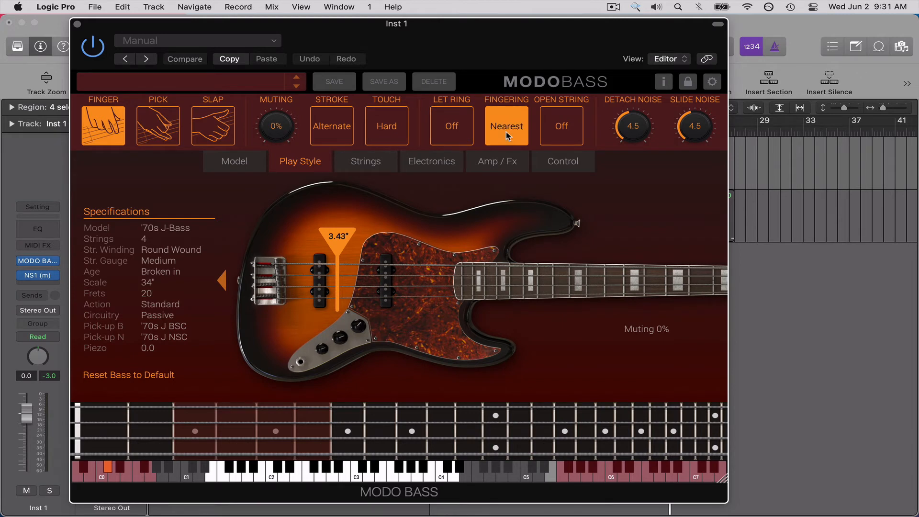
{"action": "left_click", "coordinate": [511, 143]}
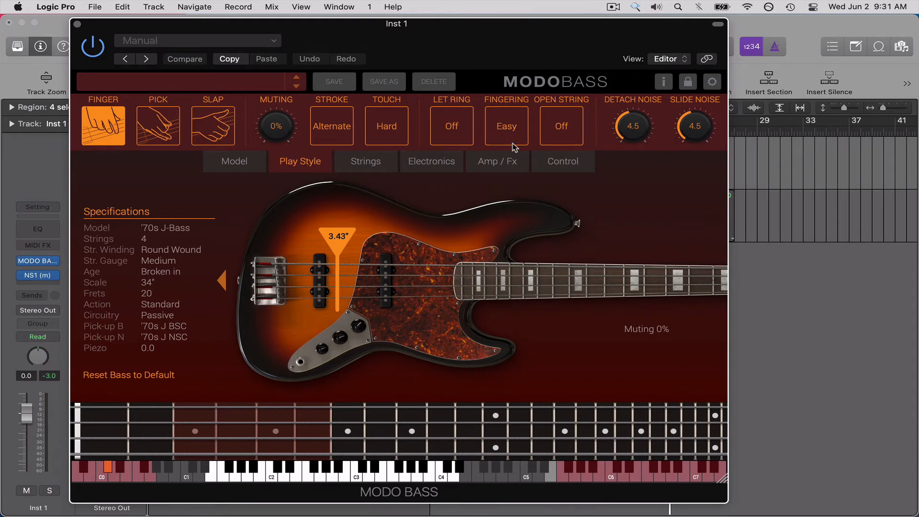
{"action": "left_click", "coordinate": [514, 144]}
{"action": "left_click_drag", "start_coordinate": [581, 59], "coordinate": [579, 56]}
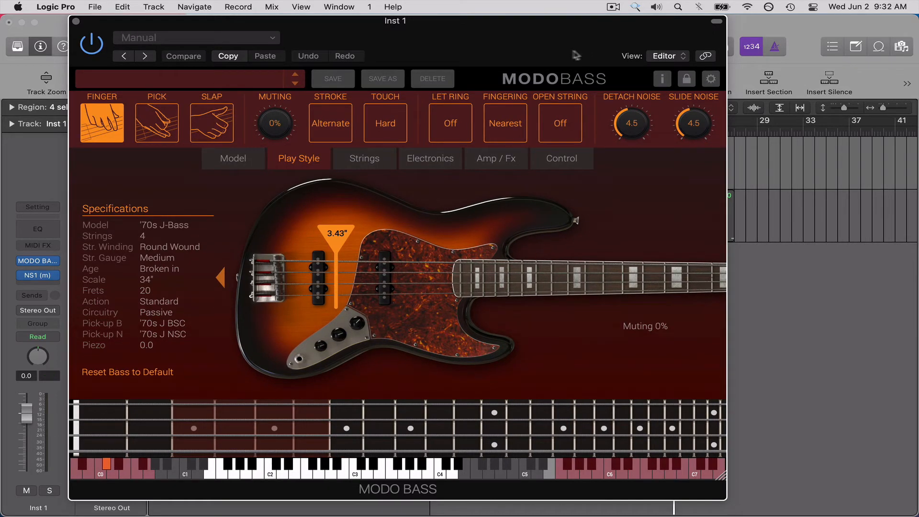
Loop the Argentine Tango Bass 02 region on the Inst 1 track and play it with the MODO BASS fretboard in view.
{"action": "left_click", "coordinate": [777, 218]}
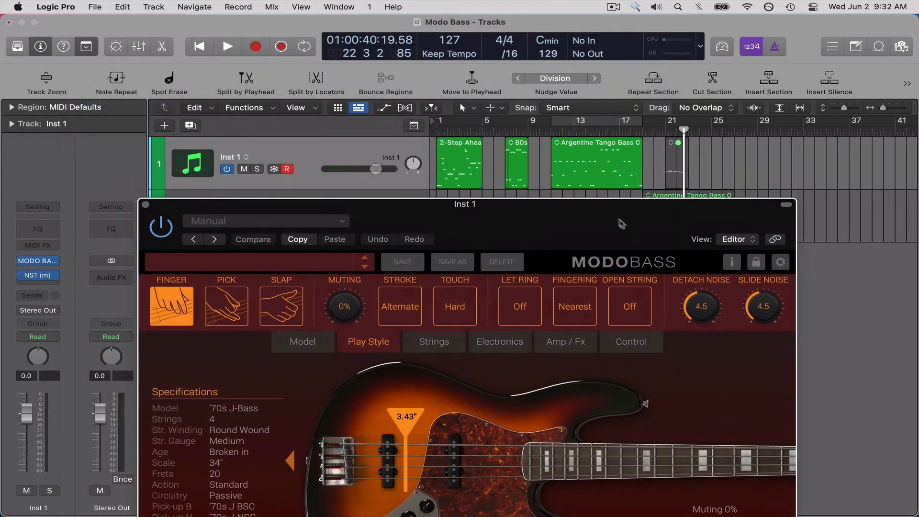
{"action": "left_click", "coordinate": [596, 180]}
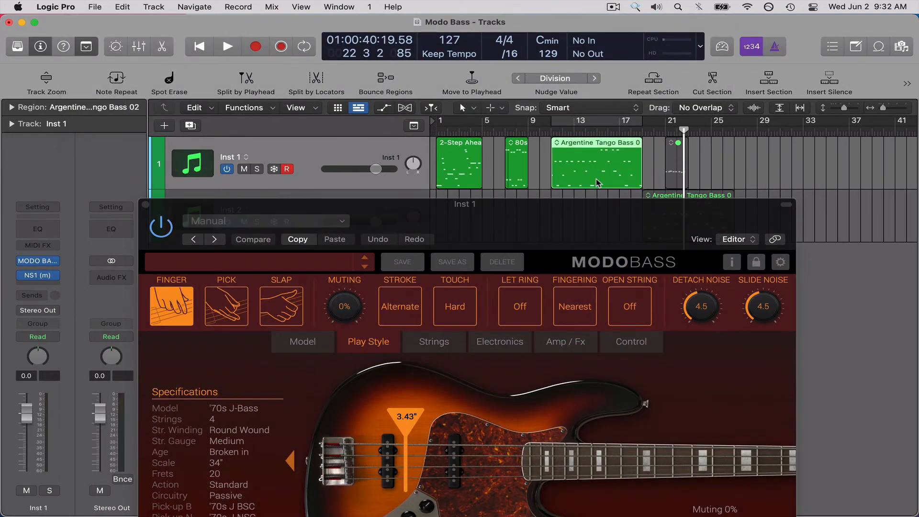
{"action": "key", "text": "super+u"}
{"action": "key", "text": "space"}
{"action": "left_click_drag", "start_coordinate": [612, 229], "coordinate": [614, 41]}
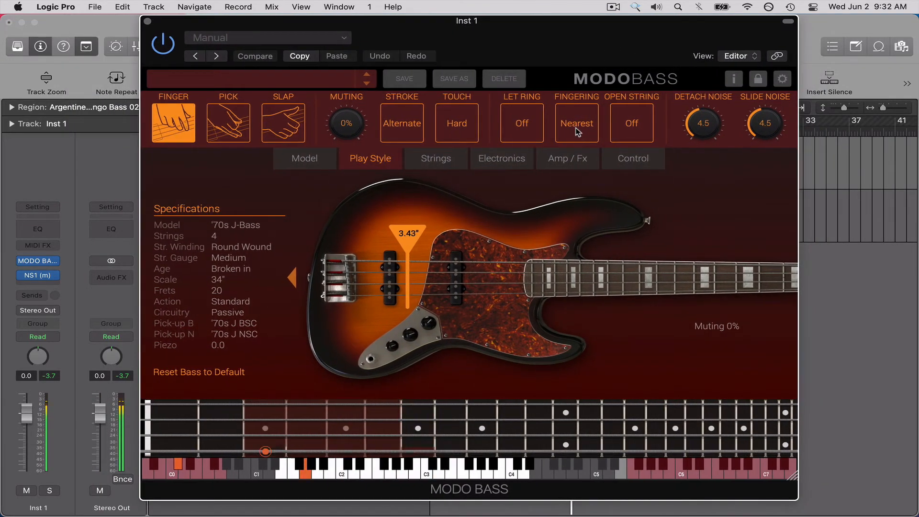
Compare the First Position, Easy and Nearest fingering modes while the region loops, ending on Nearest.
{"action": "left_click", "coordinate": [579, 132]}
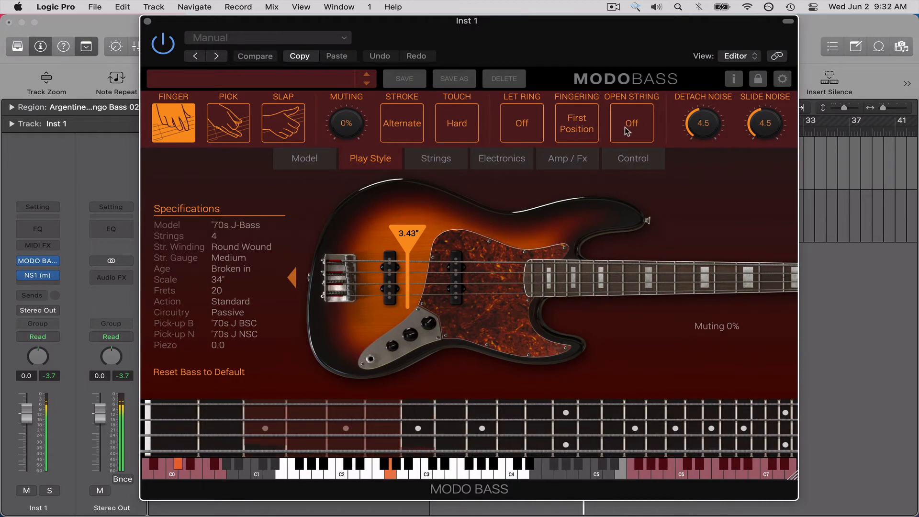
{"action": "left_click", "coordinate": [586, 131]}
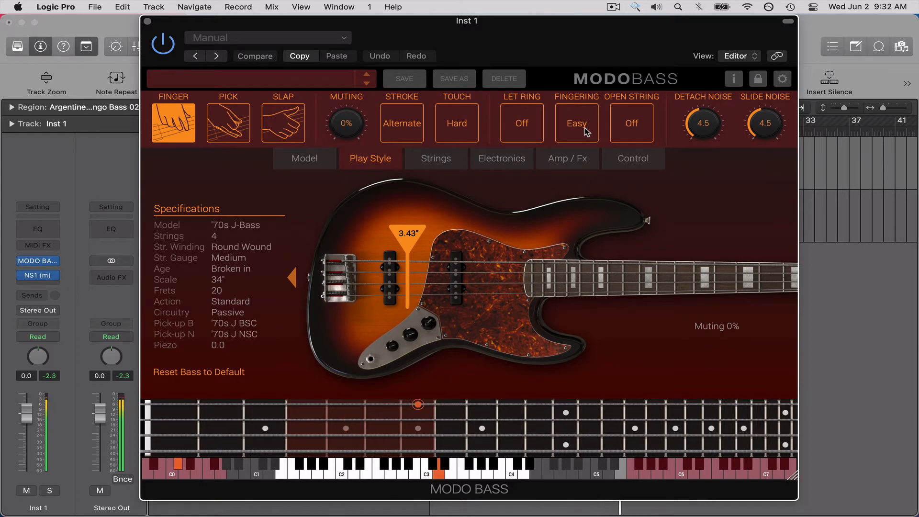
{"action": "left_click", "coordinate": [584, 128]}
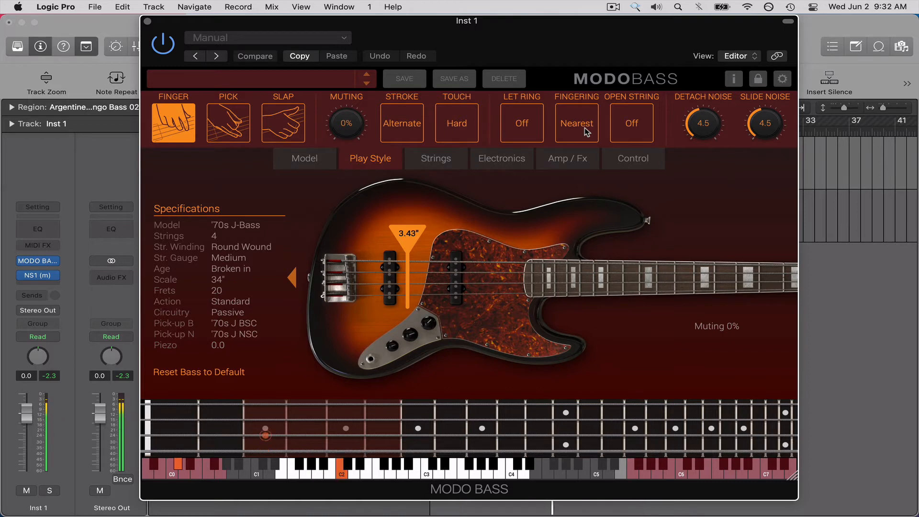
{"action": "left_click", "coordinate": [584, 127]}
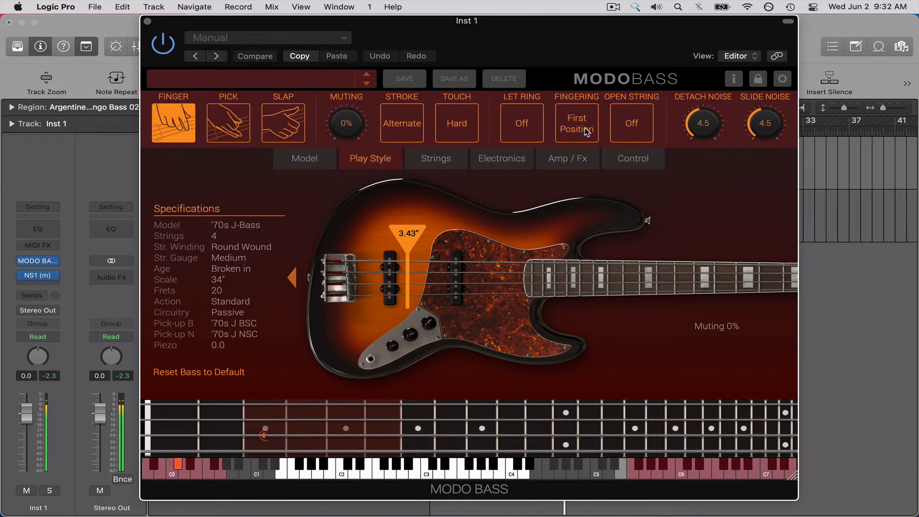
{"action": "left_click", "coordinate": [584, 128]}
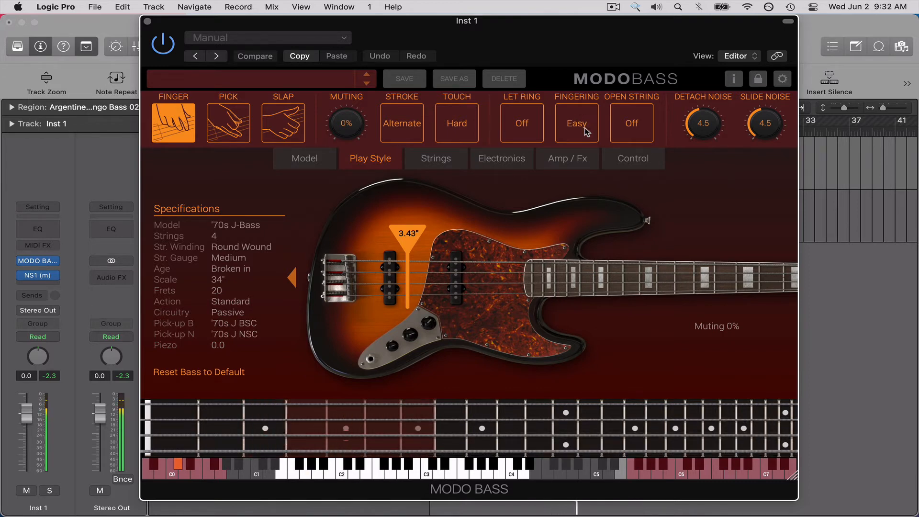
{"action": "left_click", "coordinate": [584, 128]}
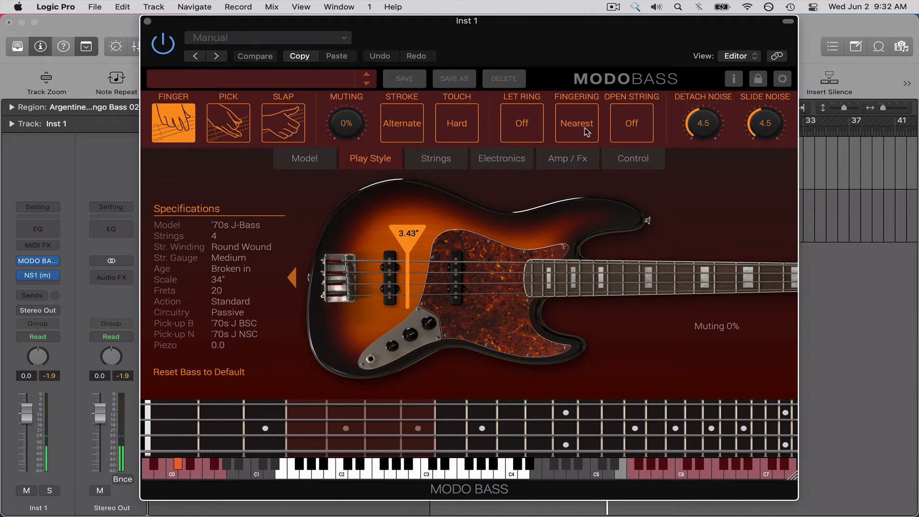
Bring up Musical Typing for Inst 1 and play C2, D3 and C3 to examine their fretboard positions.
{"action": "key", "text": "super+k"}
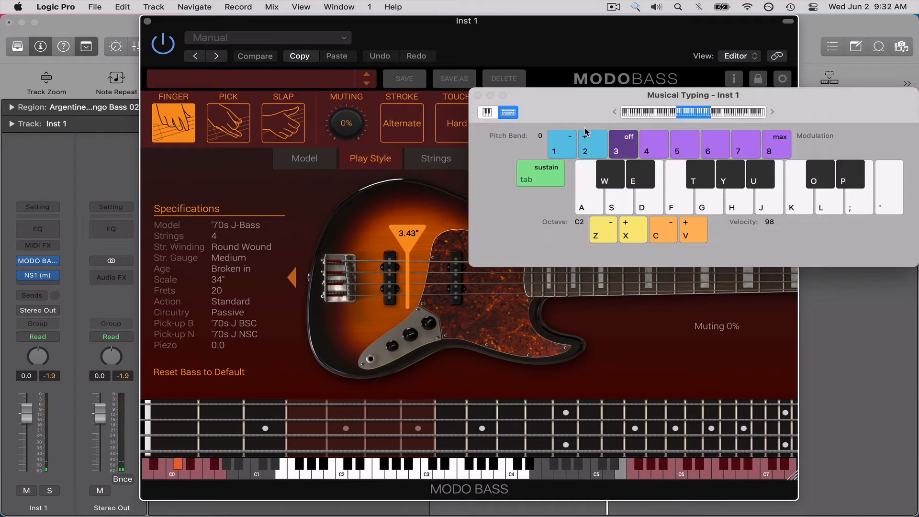
{"action": "left_click_drag", "start_coordinate": [584, 115], "coordinate": [308, 70]}
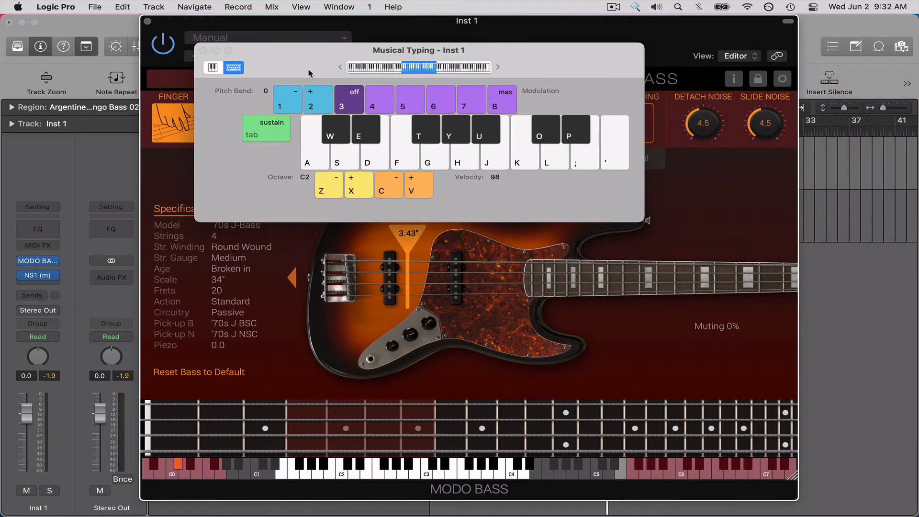
{"action": "key", "text": "a"}
{"action": "key", "text": "l"}
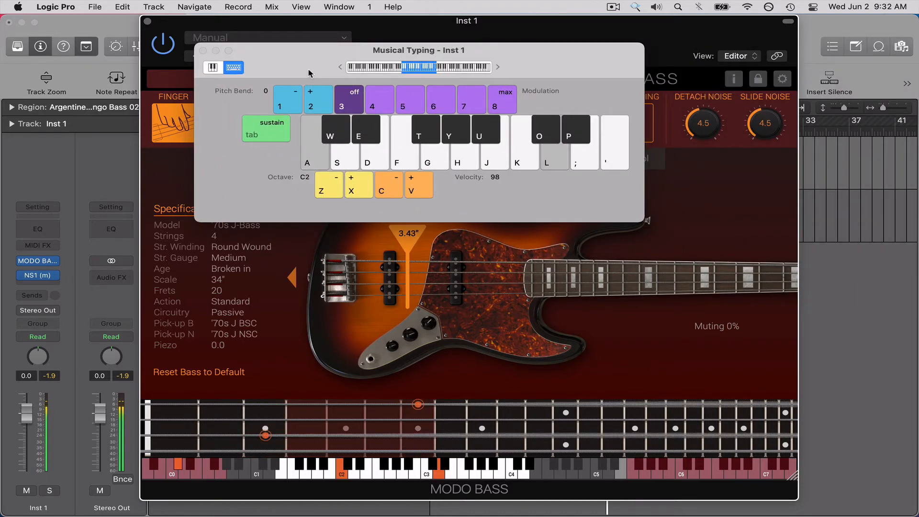
{"action": "key", "text": "k"}
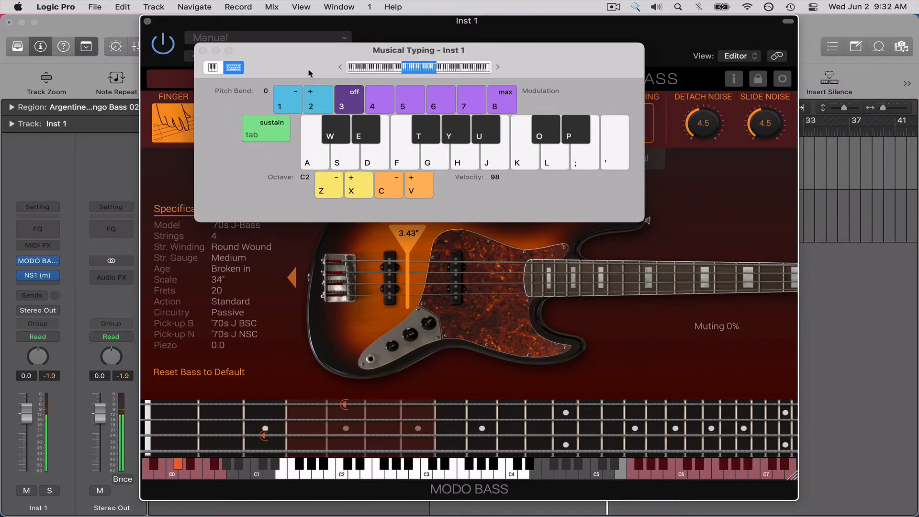
Uncover the play style settings and play scale runs and jumps between C2 and C3 with Nearest fingering to watch the hand position.
{"action": "left_click_drag", "start_coordinate": [528, 62], "coordinate": [601, 168]}
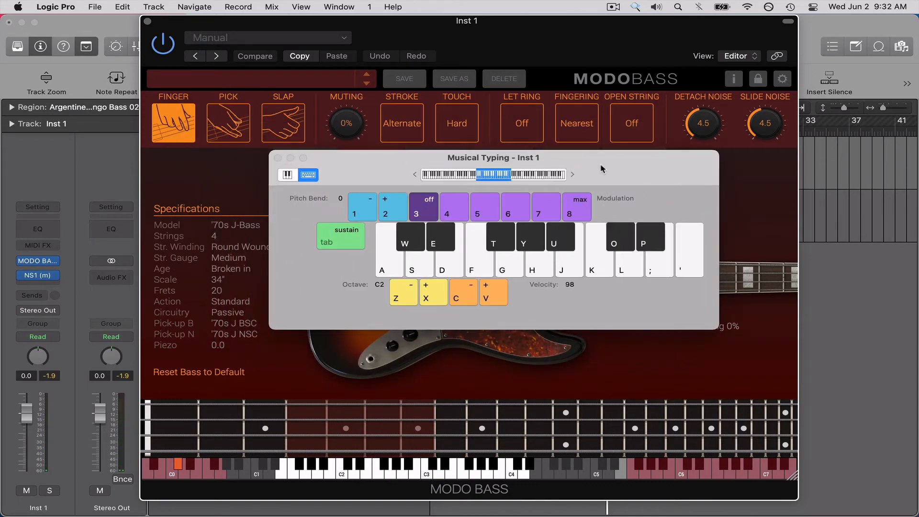
{"action": "key", "text": "a"}
{"action": "key", "text": "j"}
{"action": "key", "text": "k"}
{"action": "key", "text": "j"}
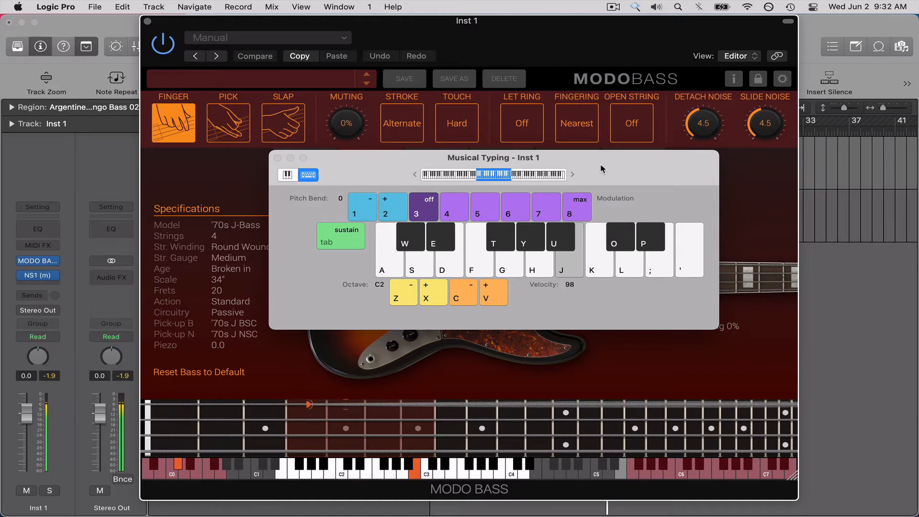
{"action": "key", "text": "h"}
{"action": "key", "text": "g"}
{"action": "key", "text": "f"}
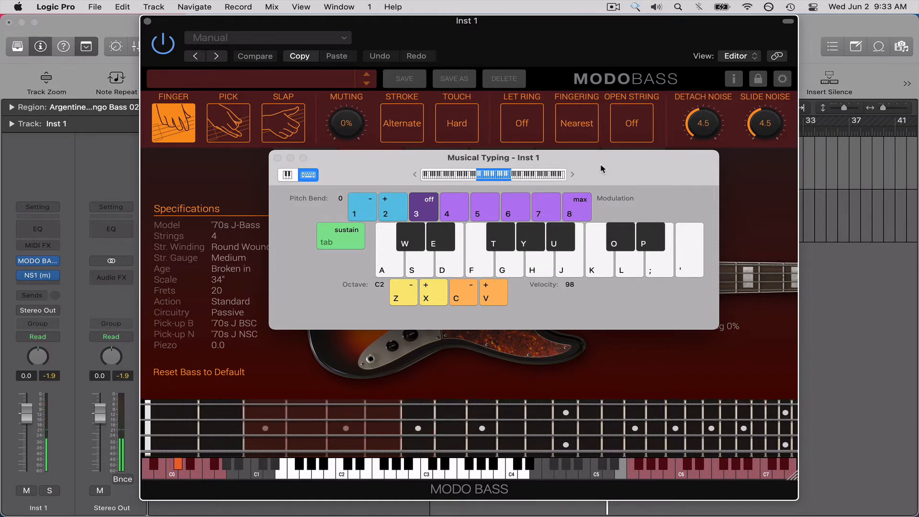
{"action": "key", "text": "a"}
{"action": "key", "text": "s"}
{"action": "key", "text": "d"}
{"action": "key", "text": "f"}
{"action": "key", "text": "g"}
{"action": "key", "text": "h"}
{"action": "key", "text": "j"}
{"action": "key", "text": "k"}
{"action": "key", "text": "a"}
{"action": "key", "text": "g"}
{"action": "key", "text": "h"}
{"action": "key", "text": "k"}
{"action": "key", "text": "j"}
{"action": "key", "text": "a"}
{"action": "key", "text": "g"}
{"action": "key", "text": "j"}
{"action": "key", "text": "h"}
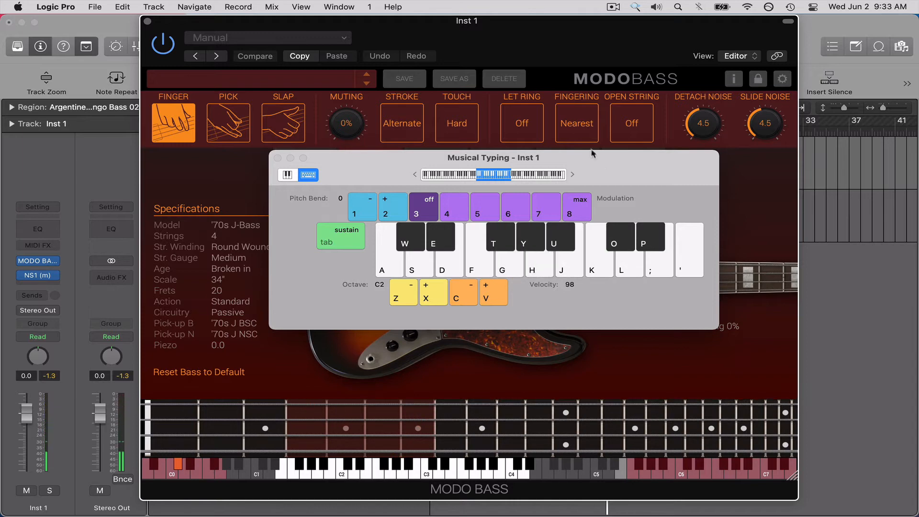
Set Fingering to First Position and play the notes from C2 up to C3.
{"action": "left_click", "coordinate": [583, 125]}
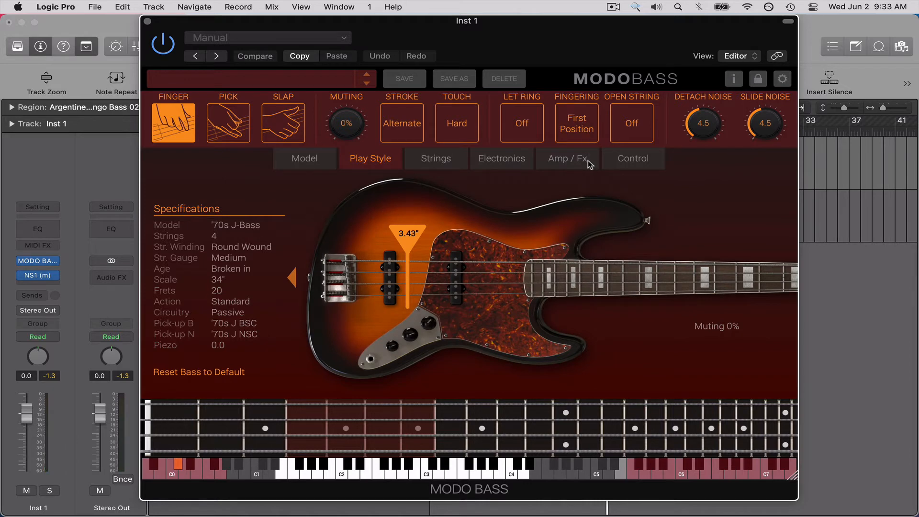
{"action": "key", "text": "a"}
{"action": "key", "text": "s"}
{"action": "key", "text": "d"}
{"action": "key", "text": "f"}
{"action": "key", "text": "g"}
{"action": "key", "text": "h"}
{"action": "key", "text": "j"}
{"action": "key", "text": "k"}
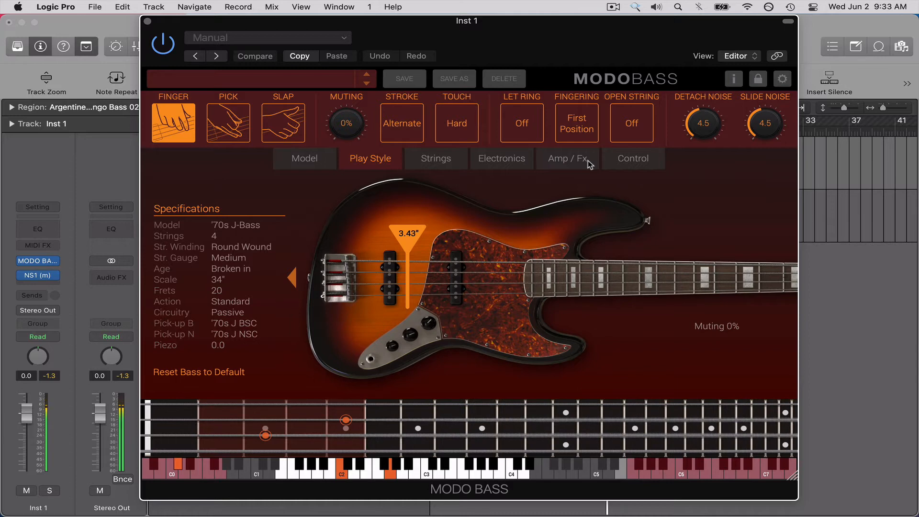
Switch Fingering to Easy and return it to First Position.
{"action": "left_click", "coordinate": [585, 129]}
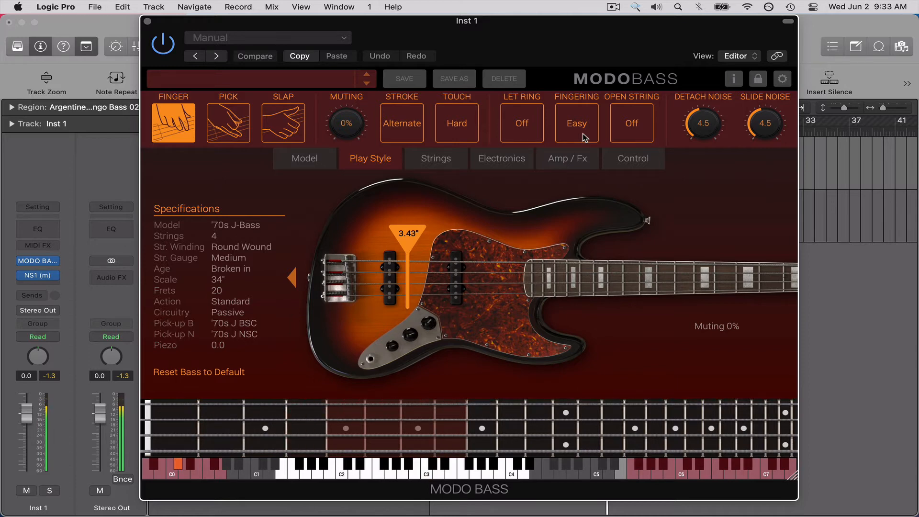
{"action": "left_click", "coordinate": [583, 137]}
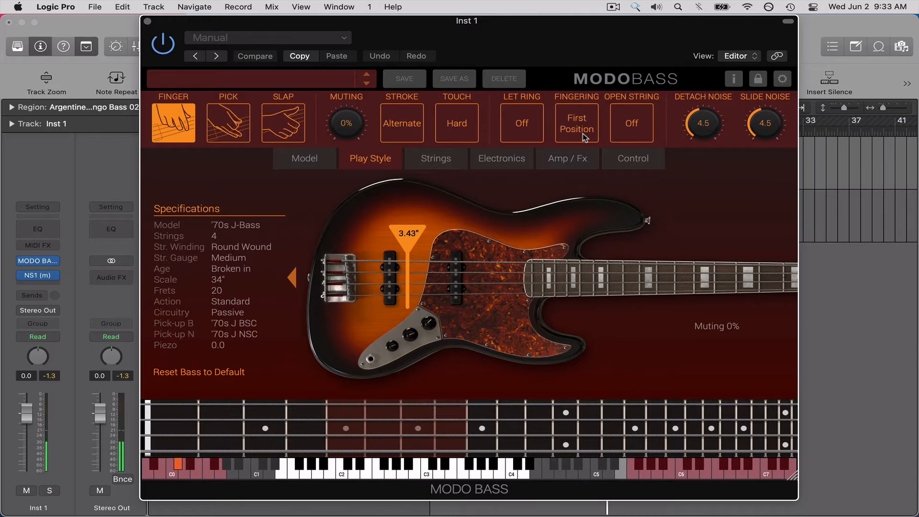
Turn Open String on and switch the play style from Finger to Pick.
{"action": "left_click", "coordinate": [641, 127]}
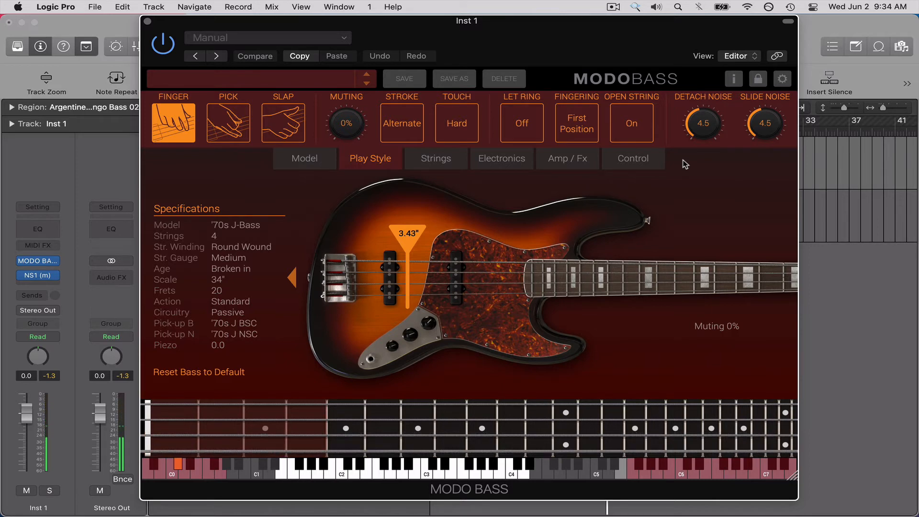
{"action": "left_click", "coordinate": [241, 124]}
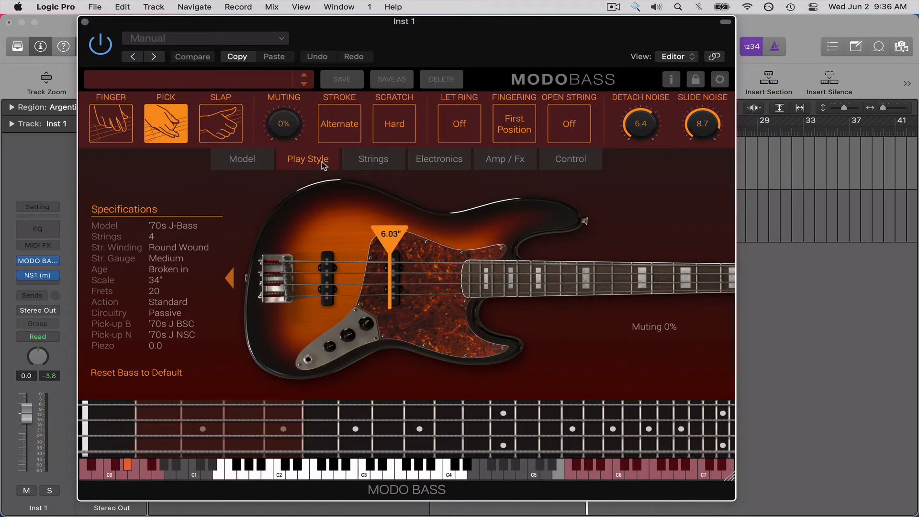
Show the string settings and set the number of strings to 5.
{"action": "left_click", "coordinate": [378, 163]}
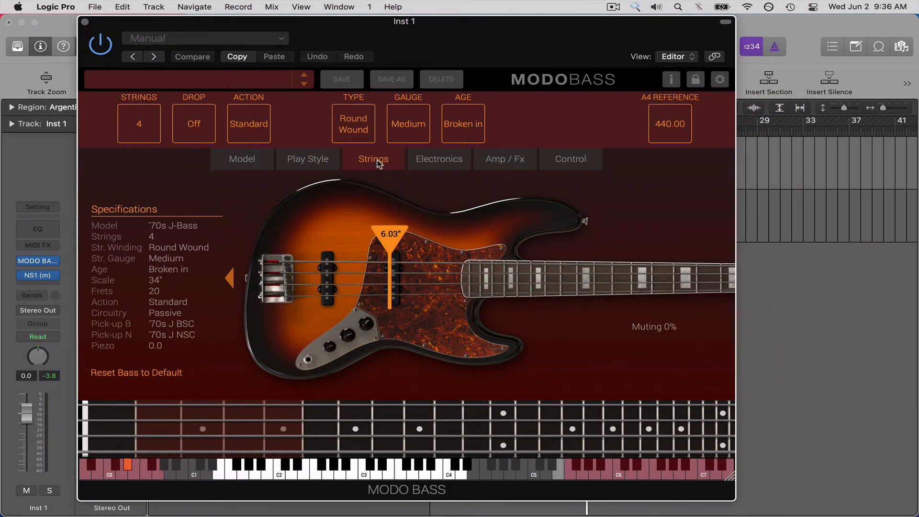
{"action": "left_click", "coordinate": [317, 158]}
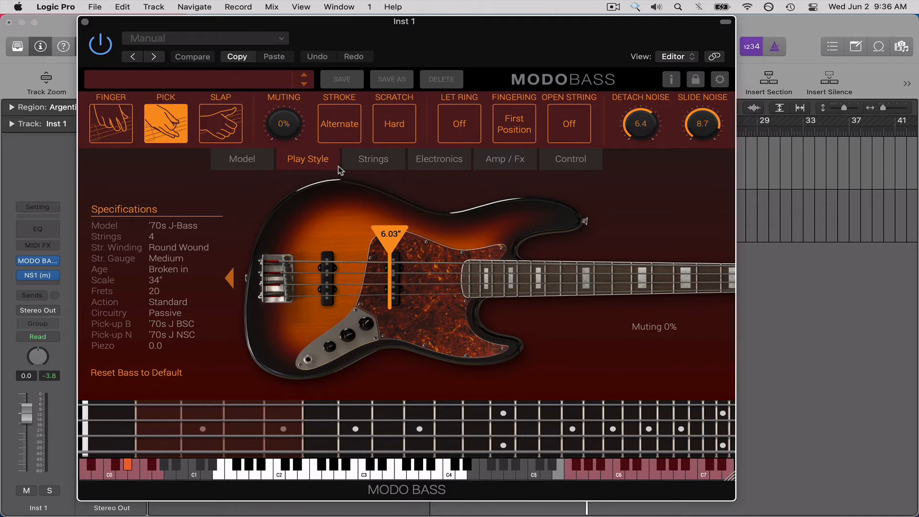
{"action": "left_click", "coordinate": [364, 168]}
{"action": "left_click", "coordinate": [137, 124]}
{"action": "left_click", "coordinate": [148, 130]}
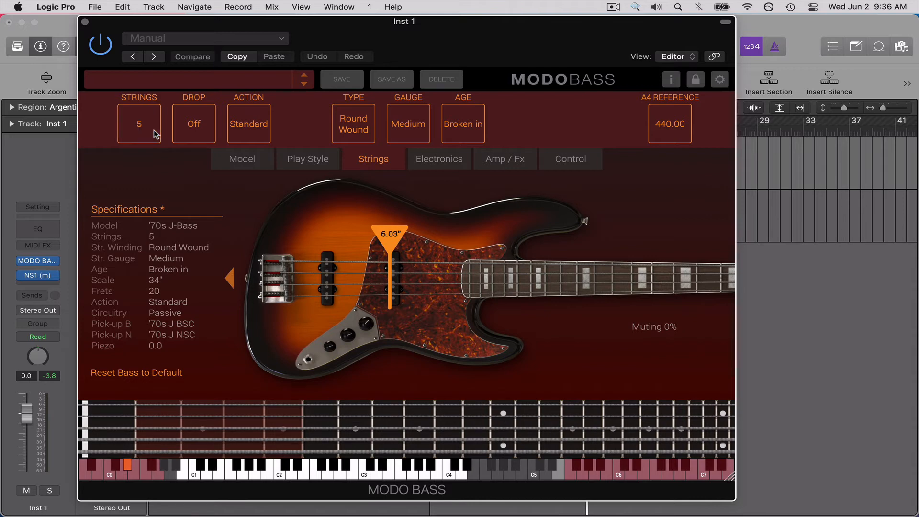
Toggle Drop on and off several times to compare the tunings, ending with Drop off.
{"action": "left_click", "coordinate": [198, 123]}
{"action": "left_click", "coordinate": [201, 129]}
{"action": "left_click", "coordinate": [202, 132]}
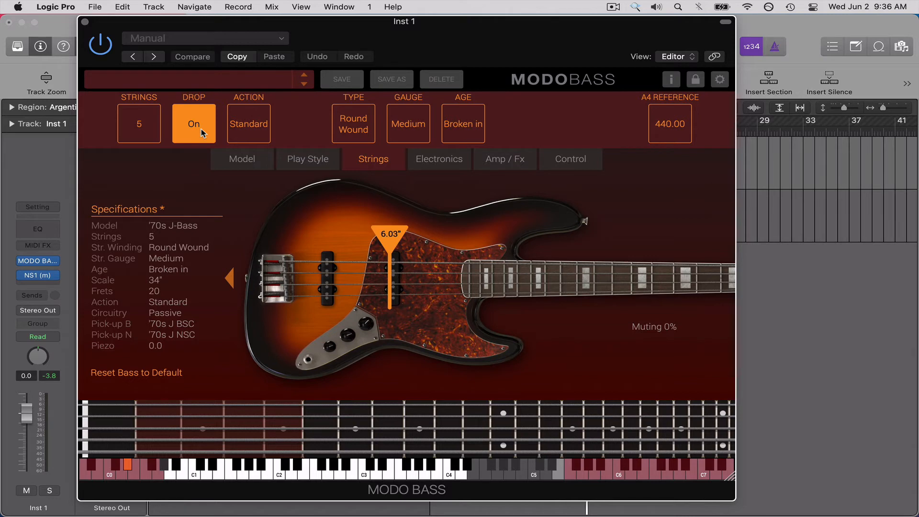
{"action": "left_click", "coordinate": [202, 132]}
{"action": "left_click", "coordinate": [203, 133]}
{"action": "left_click", "coordinate": [203, 132]}
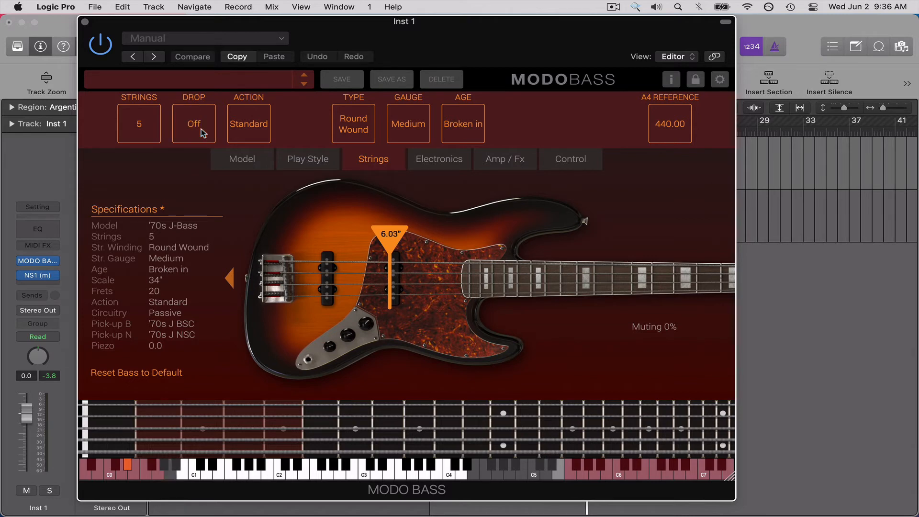
{"action": "key", "text": "super+k"}
{"action": "key", "text": "super+k"}
{"action": "left_click", "coordinate": [202, 132]}
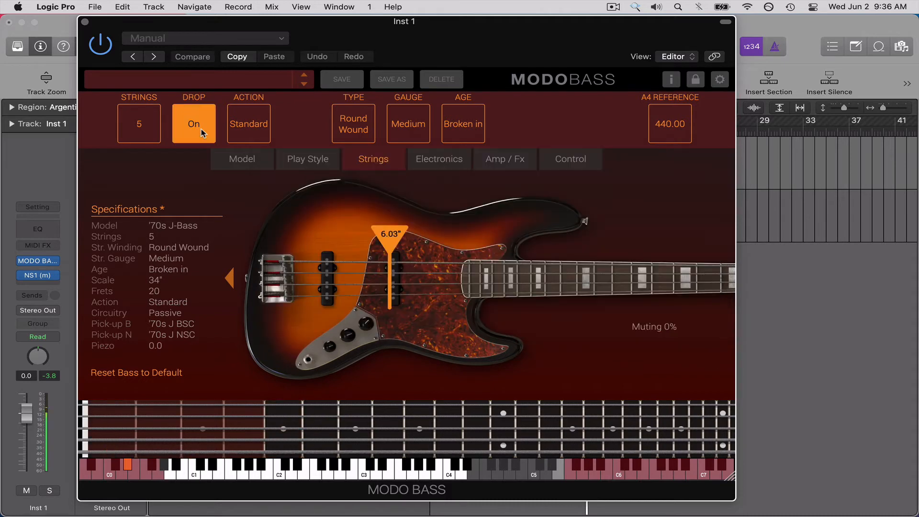
{"action": "left_click", "coordinate": [203, 132]}
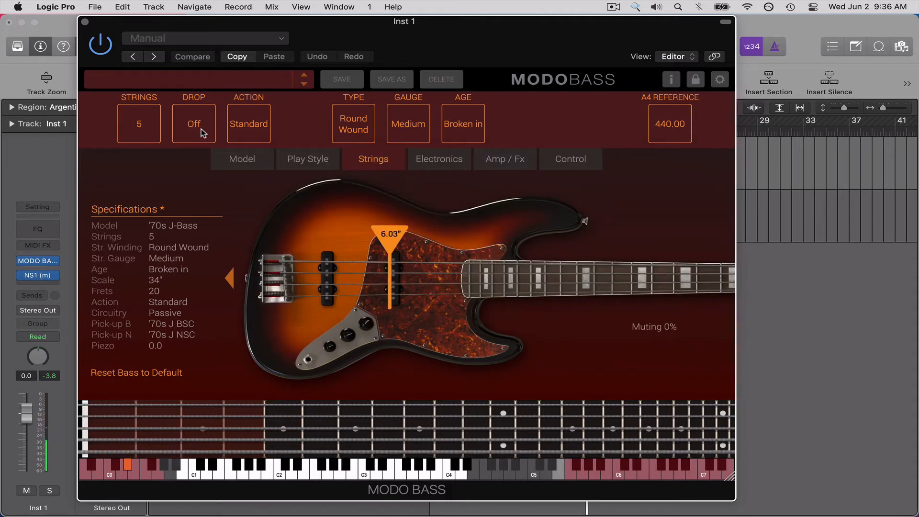
Cycle the string Action through High and Low back to Standard, and briefly show Musical Typing.
{"action": "left_click", "coordinate": [257, 131]}
{"action": "left_click", "coordinate": [257, 131]}
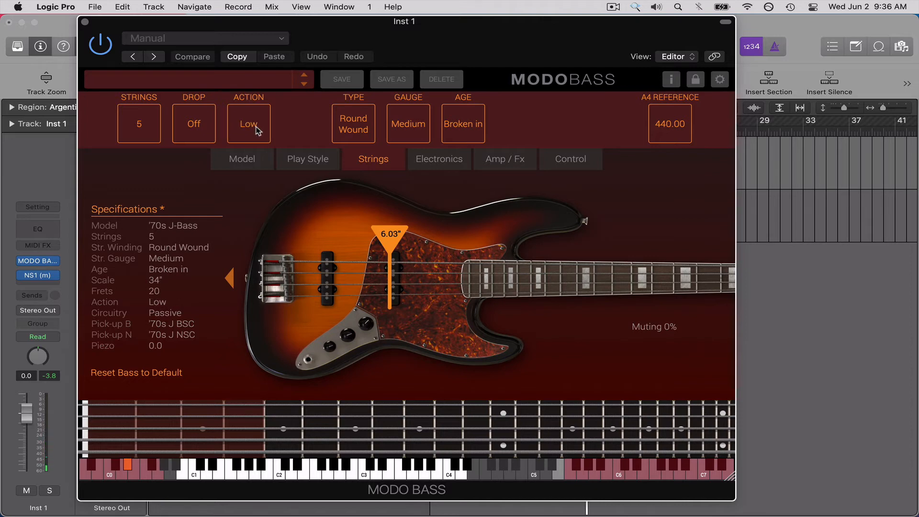
{"action": "left_click", "coordinate": [257, 131]}
{"action": "key", "text": "super+k"}
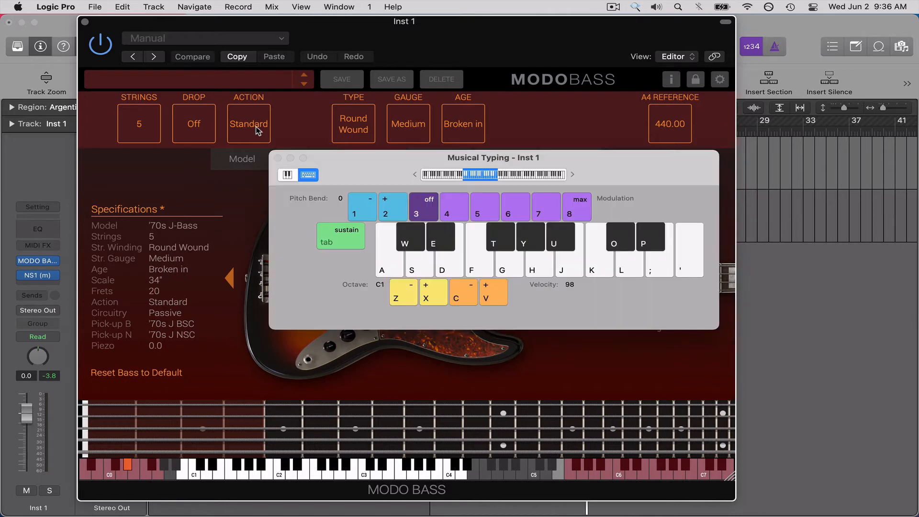
{"action": "key", "text": "super+k"}
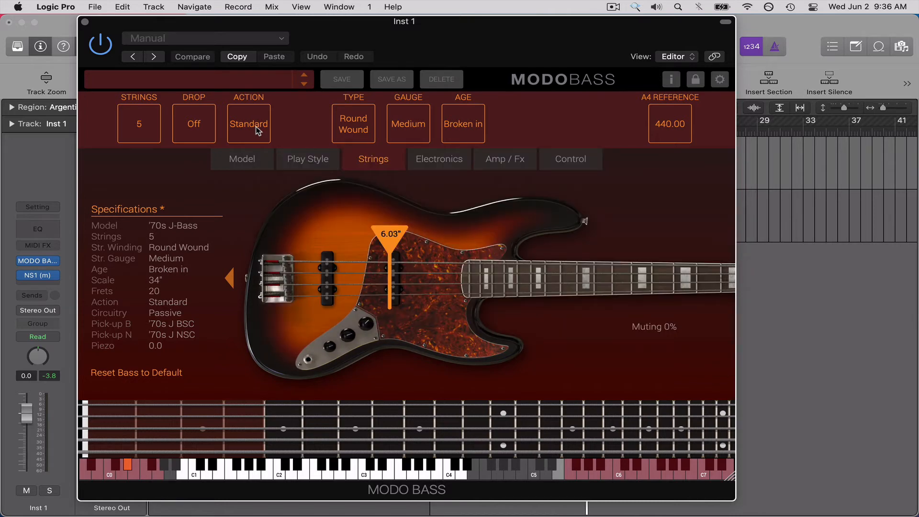
Unmute the Big Hair Bass 01 region at bar 21 of Inst 1 and play it in a cycle loop.
{"action": "key", "text": "v"}
{"action": "left_click", "coordinate": [680, 171]}
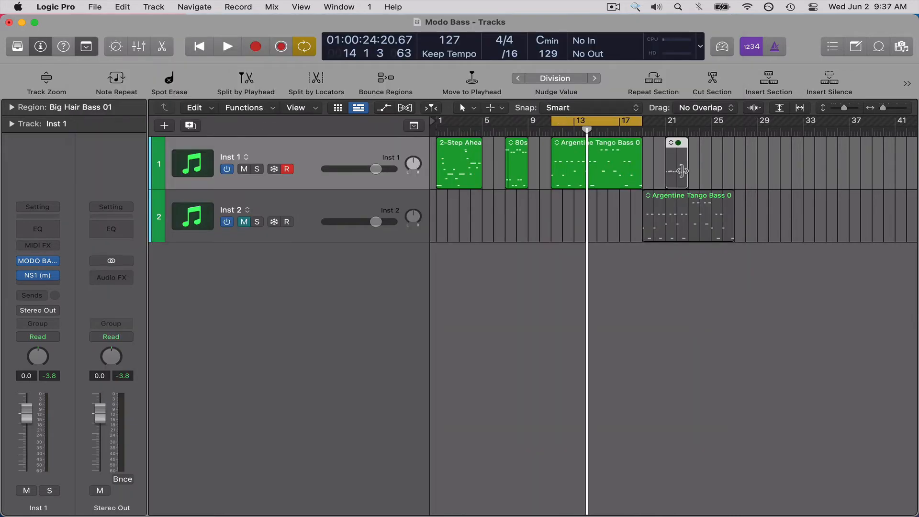
{"action": "key", "text": "ctrl+m"}
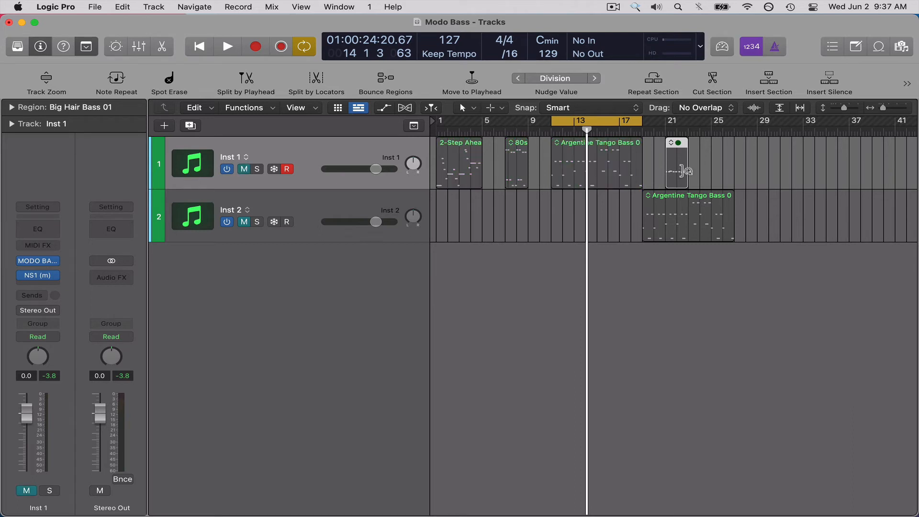
{"action": "key", "text": "ctrl+m"}
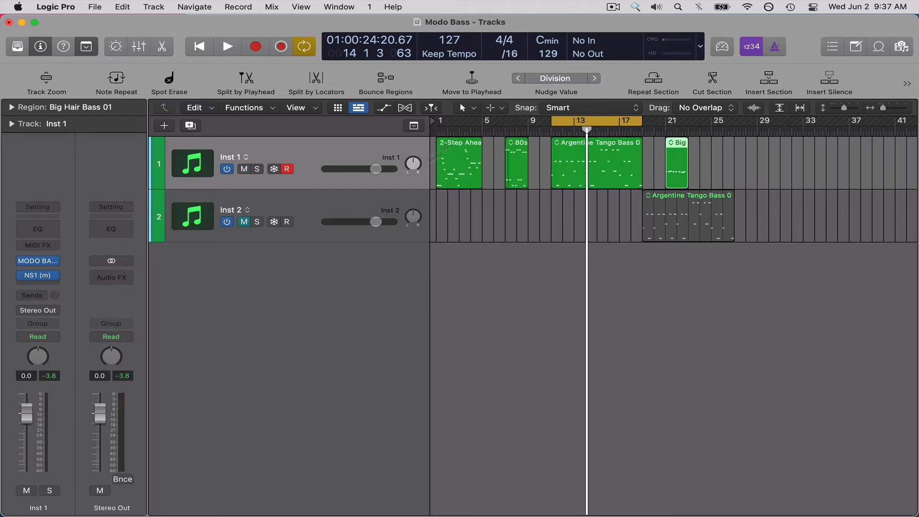
{"action": "key", "text": "super+u"}
{"action": "key", "text": "space"}
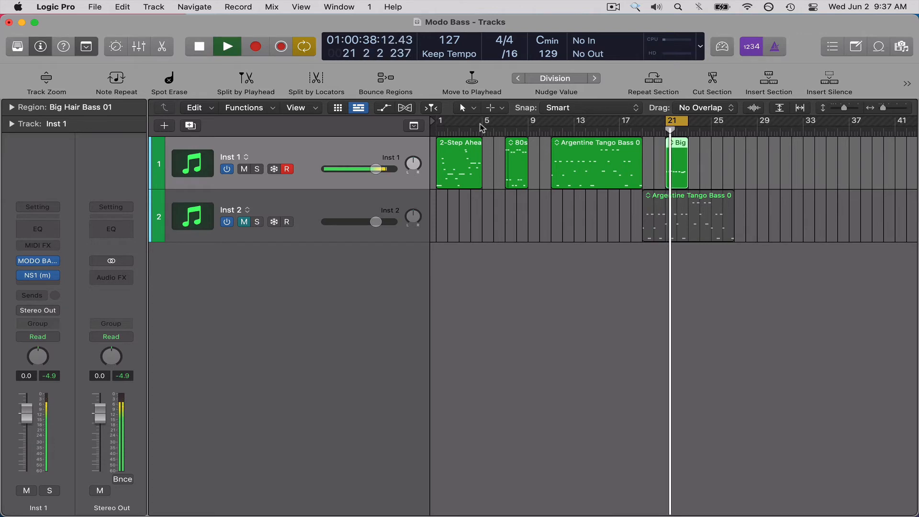
Bring back the bass plug-in window and move the plucking position to 4.88".
{"action": "key", "text": "v"}
{"action": "left_click_drag", "start_coordinate": [391, 239], "coordinate": [372, 242]}
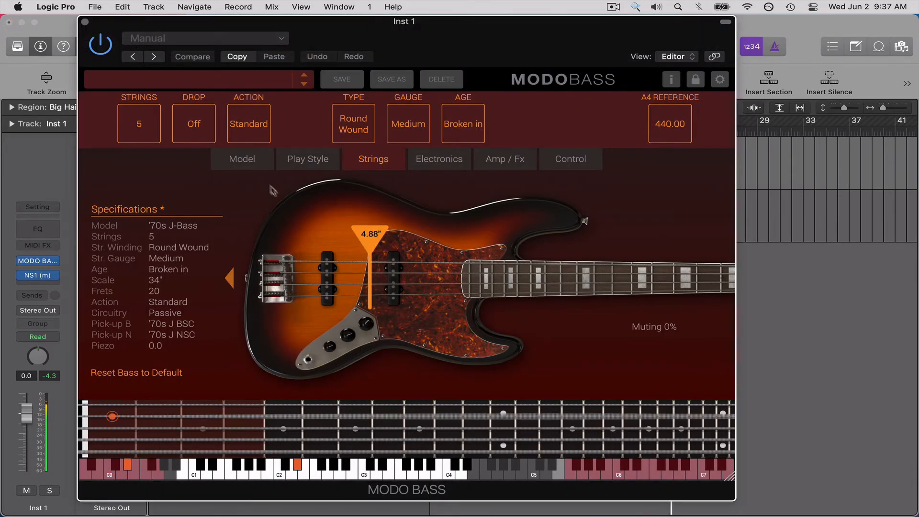
Turn Drop on and set the number of strings to 4 while the loop plays.
{"action": "left_click", "coordinate": [203, 129]}
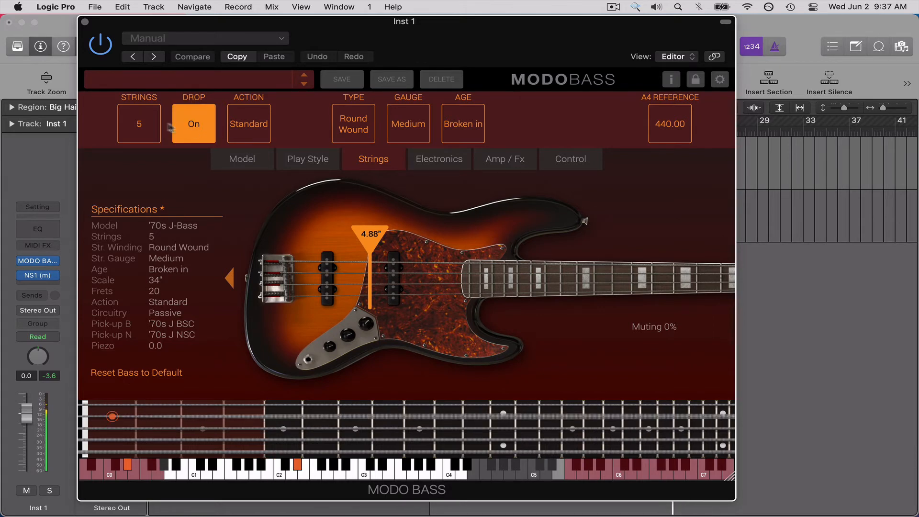
{"action": "left_click", "coordinate": [160, 125]}
{"action": "left_click", "coordinate": [160, 126]}
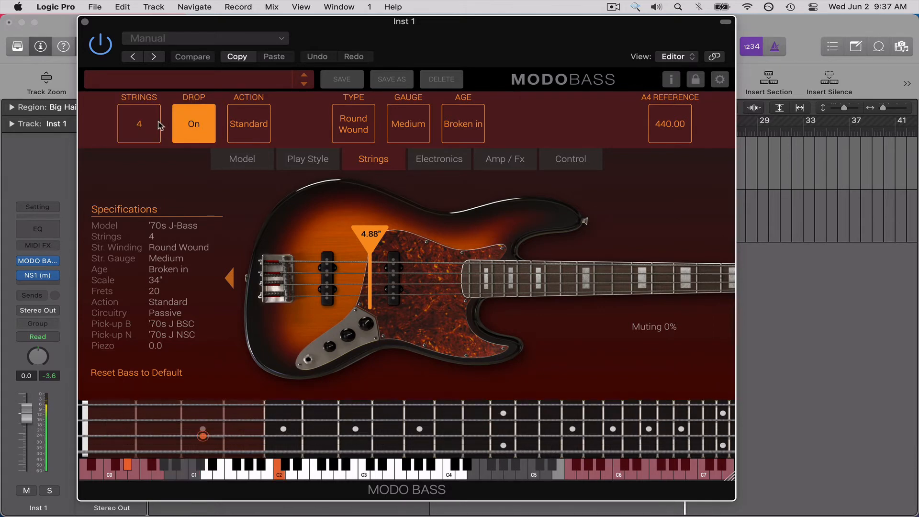
Compare High, Low and Standard string Action, look briefly at the amp settings, and return Action to Standard.
{"action": "left_click", "coordinate": [246, 130]}
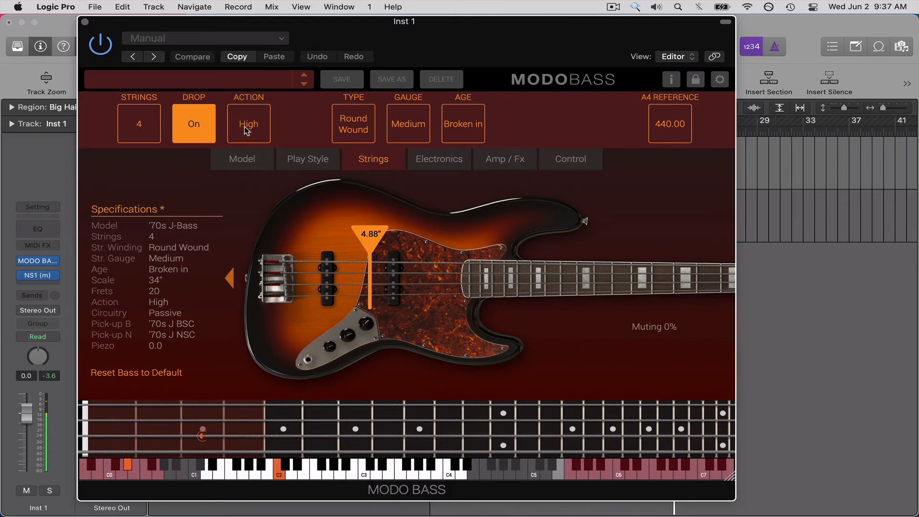
{"action": "left_click", "coordinate": [256, 128]}
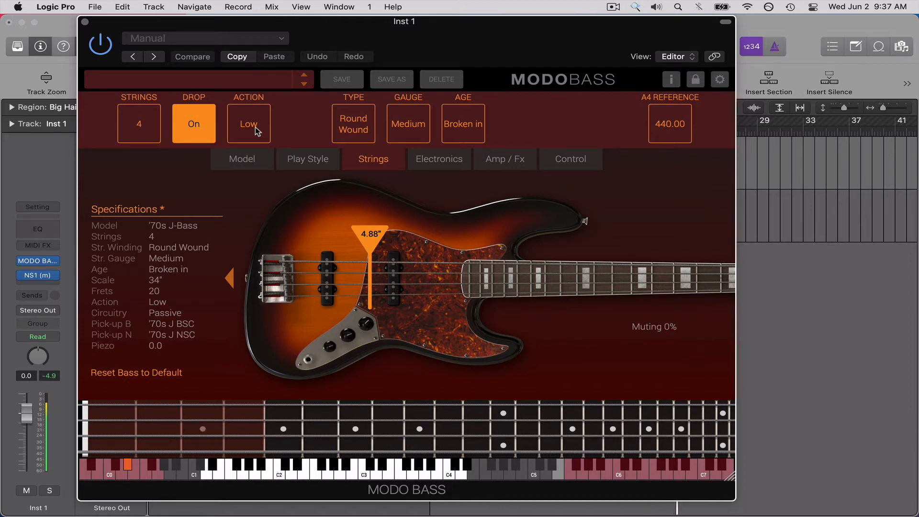
{"action": "left_click", "coordinate": [255, 127]}
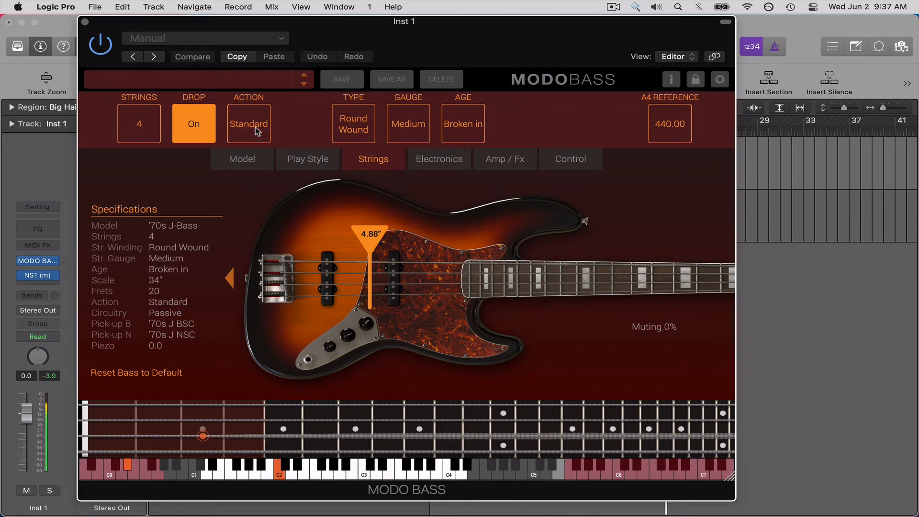
{"action": "left_click", "coordinate": [255, 128]}
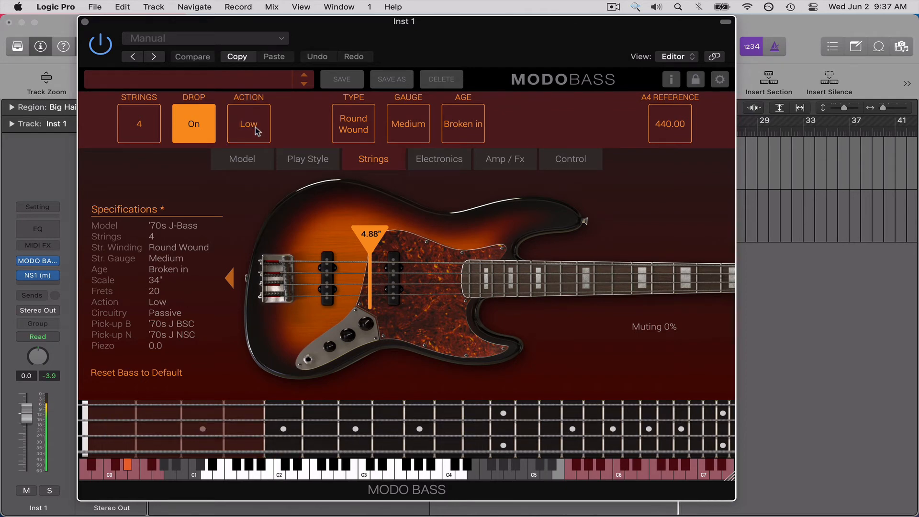
{"action": "left_click", "coordinate": [514, 168]}
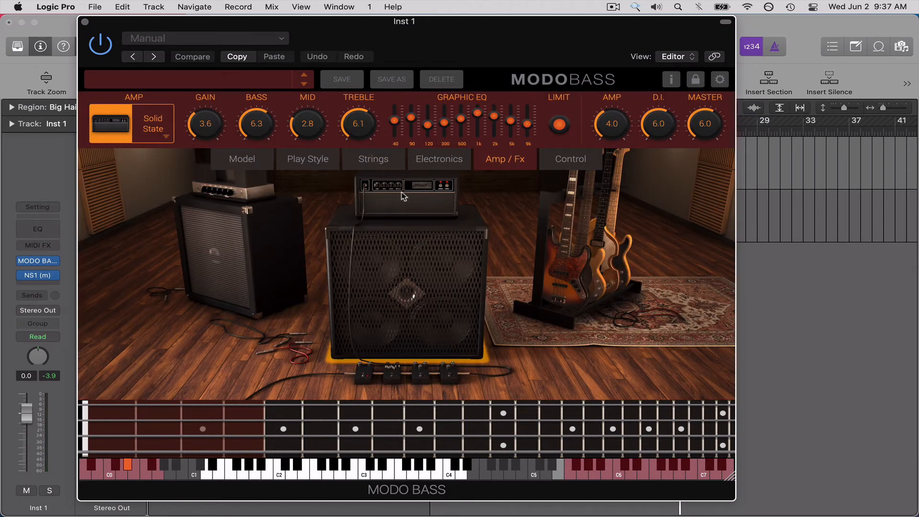
{"action": "left_click", "coordinate": [357, 163]}
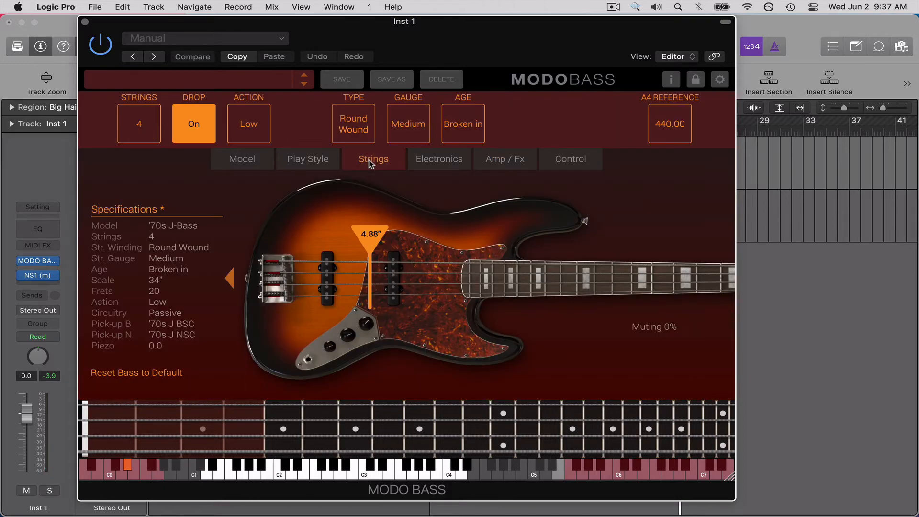
{"action": "left_click", "coordinate": [256, 132]}
Alternate the string Type between Flat Wound and Round Wound to compare their sound, ending on Flat Wound.
{"action": "left_click", "coordinate": [363, 130]}
{"action": "left_click", "coordinate": [364, 131]}
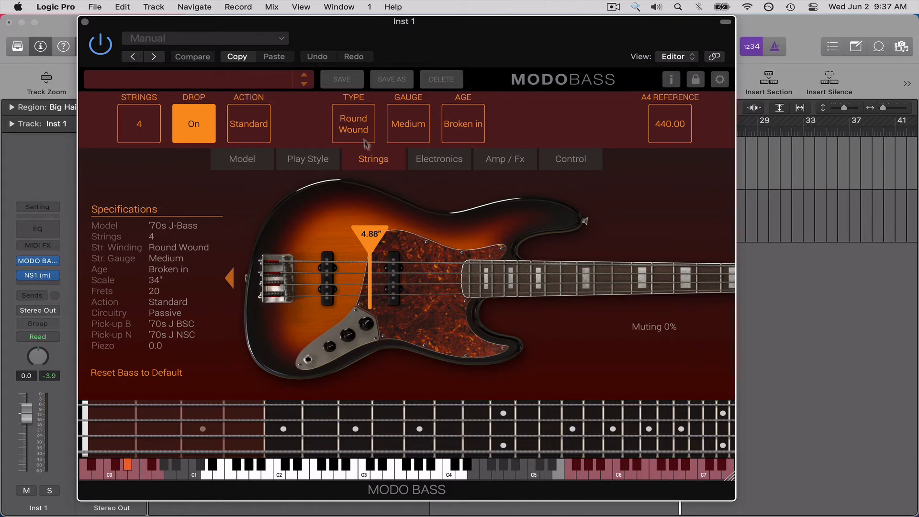
{"action": "left_click", "coordinate": [366, 139]}
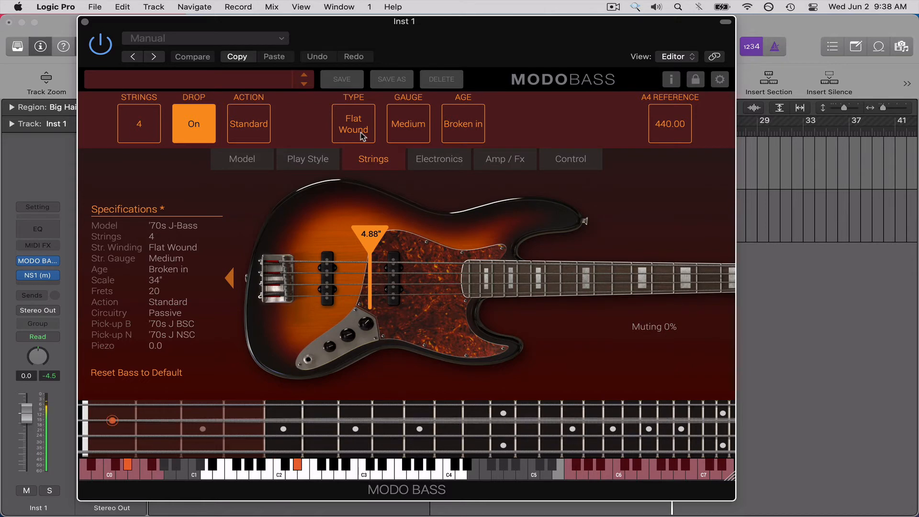
{"action": "left_click", "coordinate": [360, 133]}
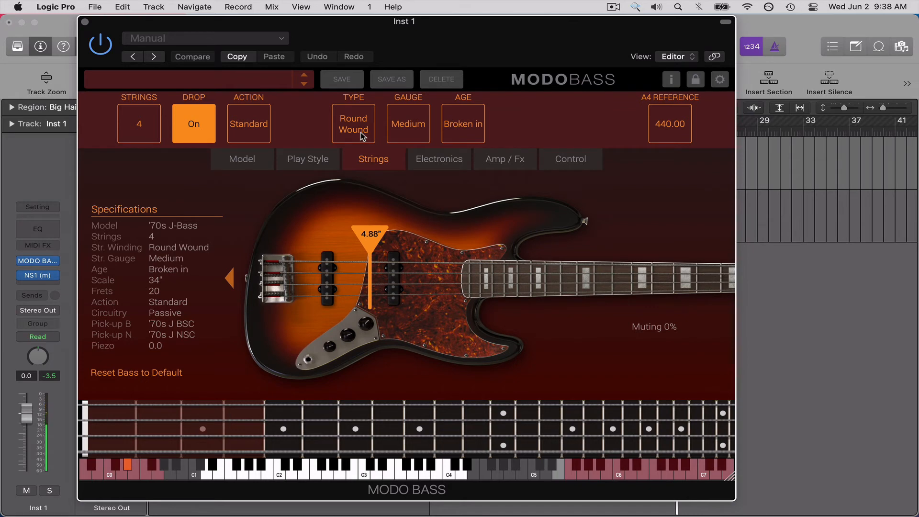
{"action": "left_click", "coordinate": [361, 132]}
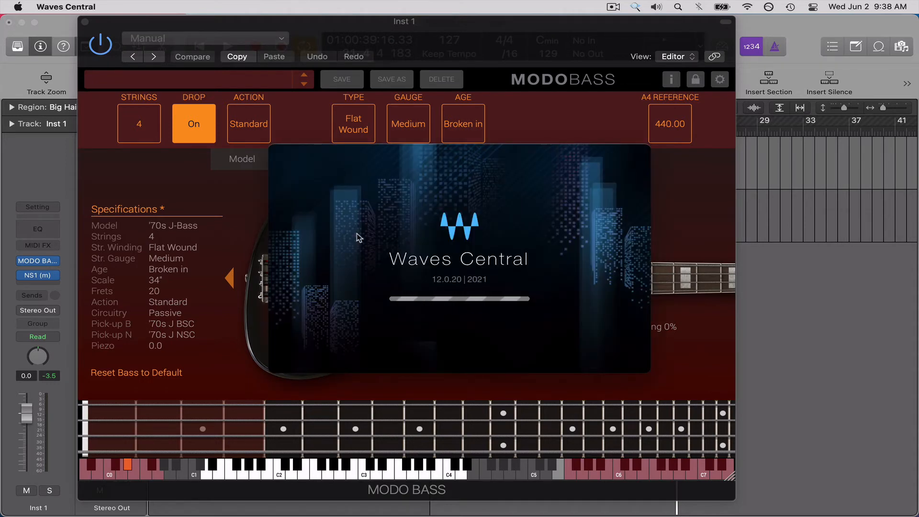
Force quit Waves Central and close the Force Quit Applications window.
{"action": "key", "text": "super+alt+Escape"}
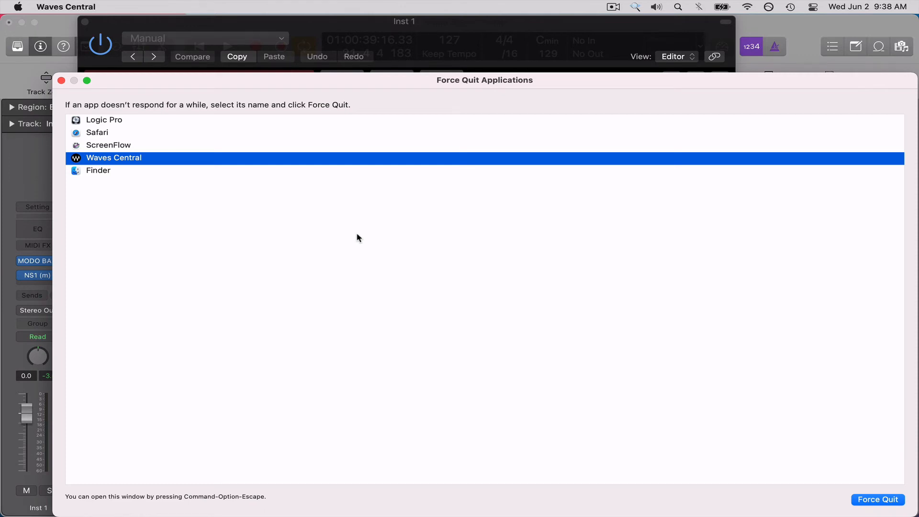
{"action": "key", "text": "Return"}
{"action": "key", "text": "Return"}
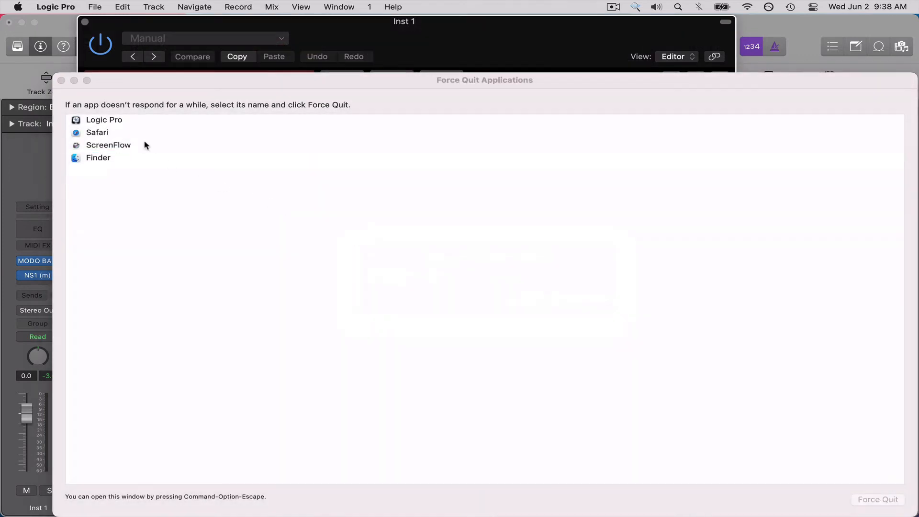
{"action": "left_click", "coordinate": [61, 80]}
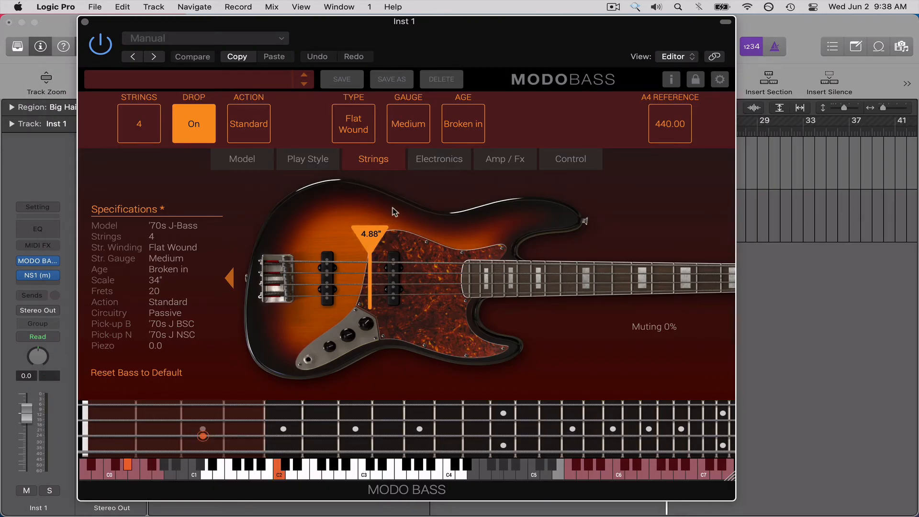
Set the string Type to Round Wound and try the Heavy Gauge before switching it to Light.
{"action": "left_click", "coordinate": [362, 132]}
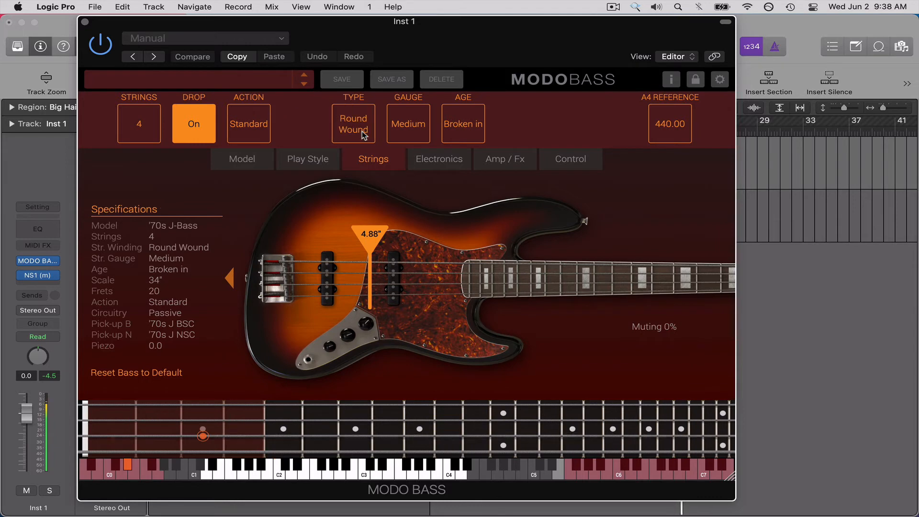
{"action": "left_click", "coordinate": [412, 131]}
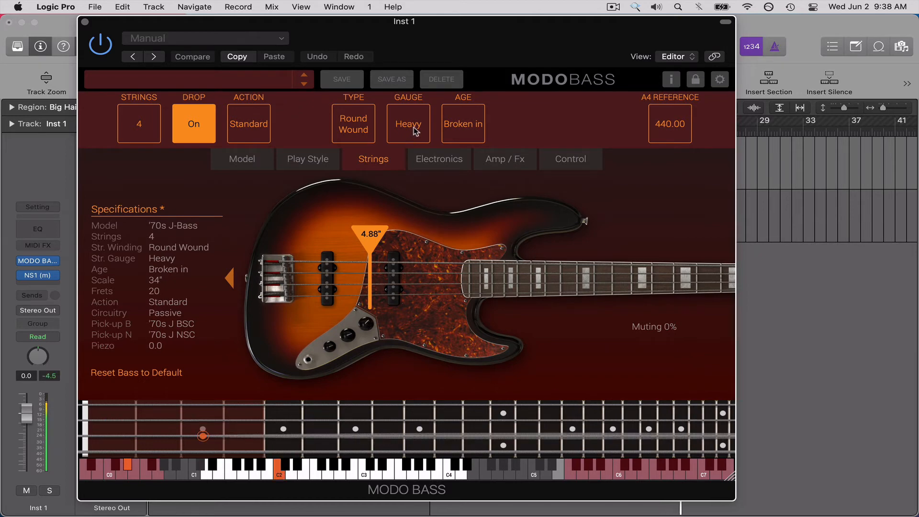
{"action": "left_click", "coordinate": [415, 131]}
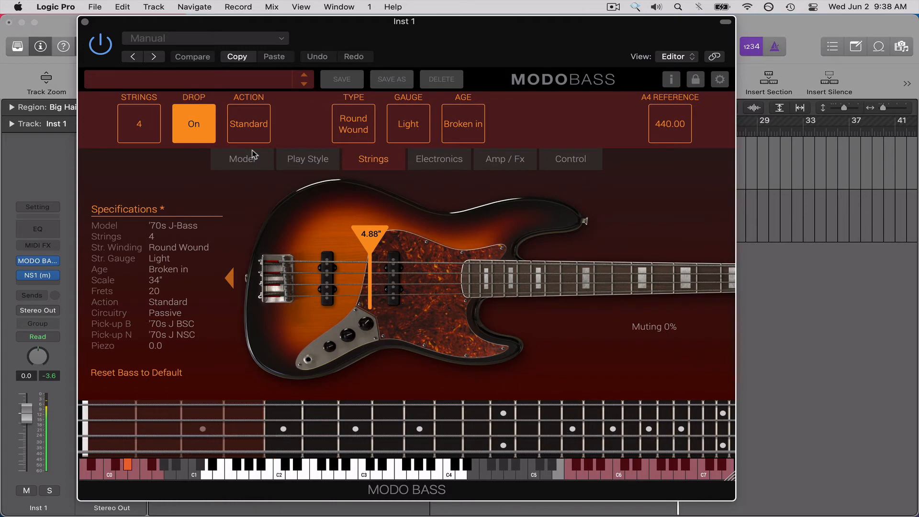
Set the play style to Finger.
{"action": "left_click", "coordinate": [253, 154]}
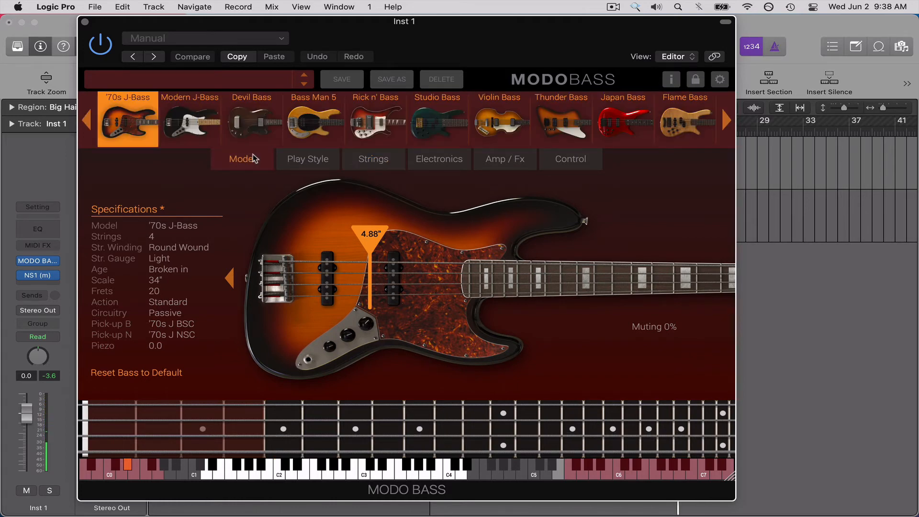
{"action": "left_click", "coordinate": [292, 158]}
{"action": "left_click", "coordinate": [118, 122]}
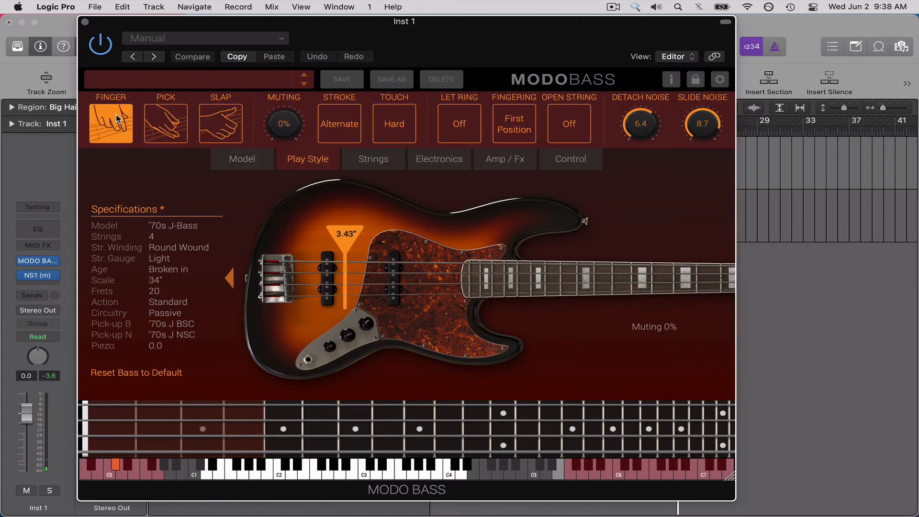
Compare the Medium, Heavy and Light string Gauge, ending on Heavy, and set the string Age to New.
{"action": "left_click", "coordinate": [391, 165]}
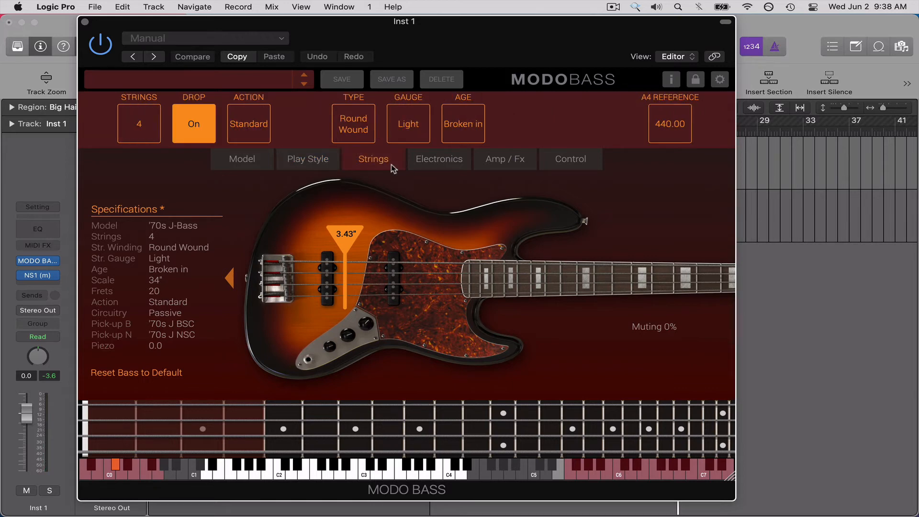
{"action": "left_click", "coordinate": [419, 132]}
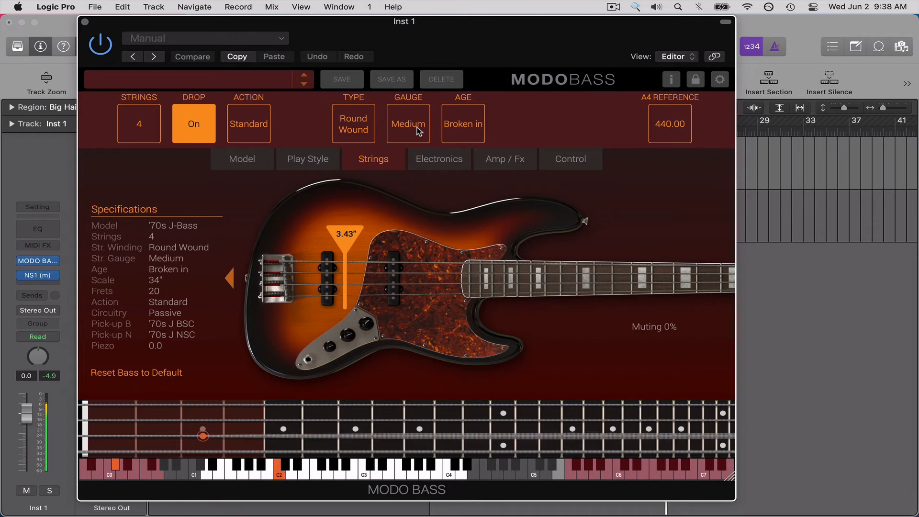
{"action": "left_click", "coordinate": [419, 131]}
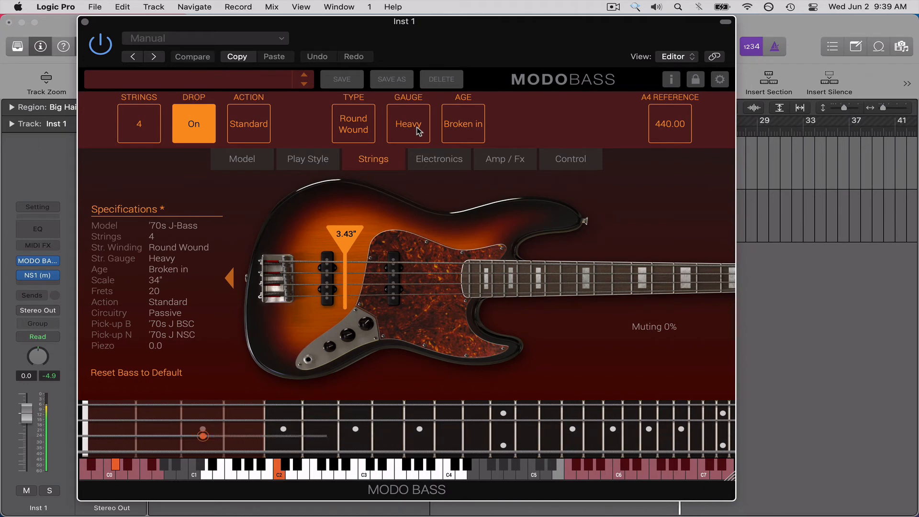
{"action": "left_click", "coordinate": [418, 131]}
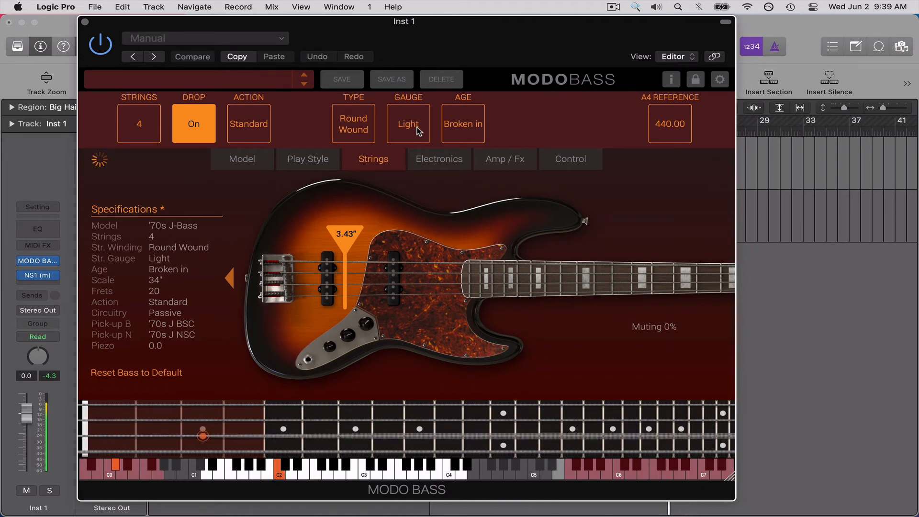
{"action": "left_click", "coordinate": [419, 132]}
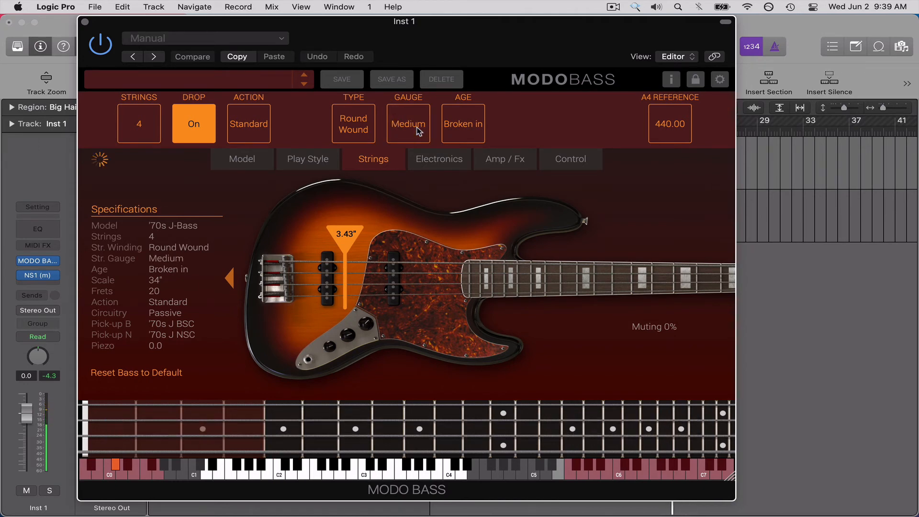
{"action": "left_click", "coordinate": [419, 131]}
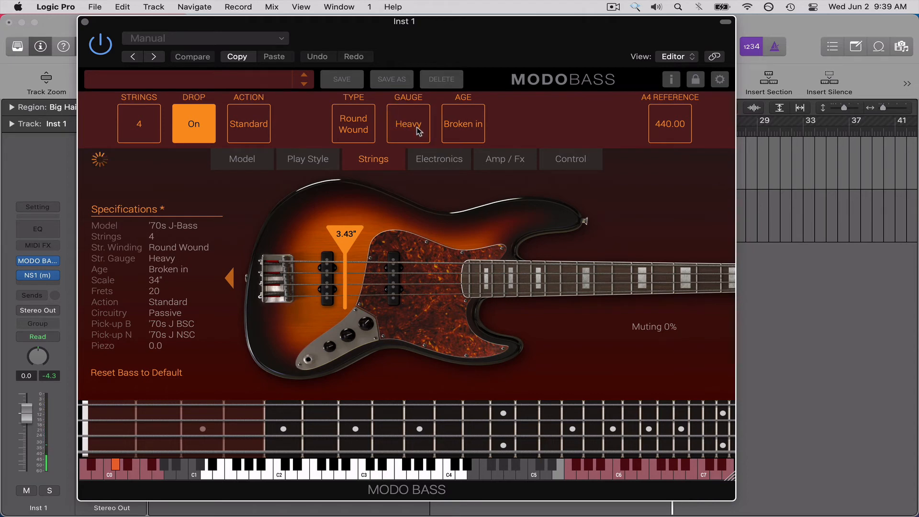
{"action": "left_click", "coordinate": [472, 128]}
{"action": "left_click", "coordinate": [478, 140]}
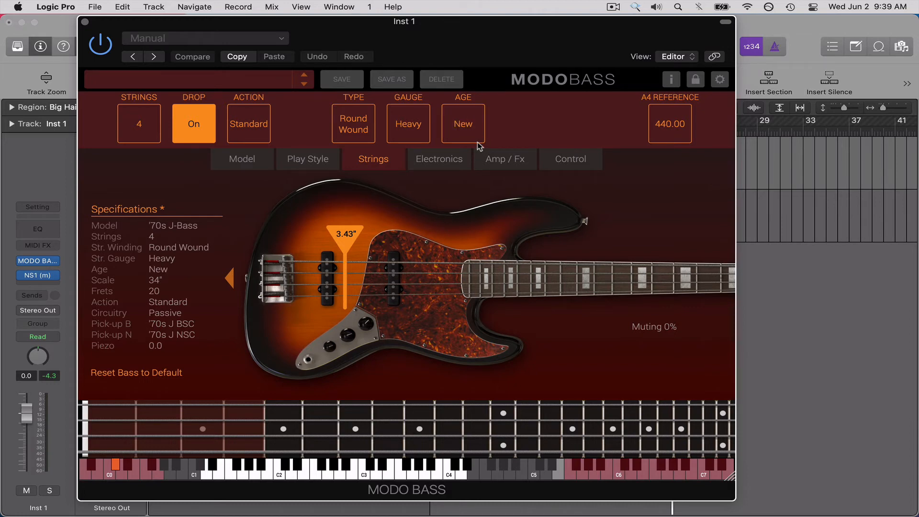
Try the Thunder Bass model and switch to the Japan Bass.
{"action": "left_click", "coordinate": [256, 159]}
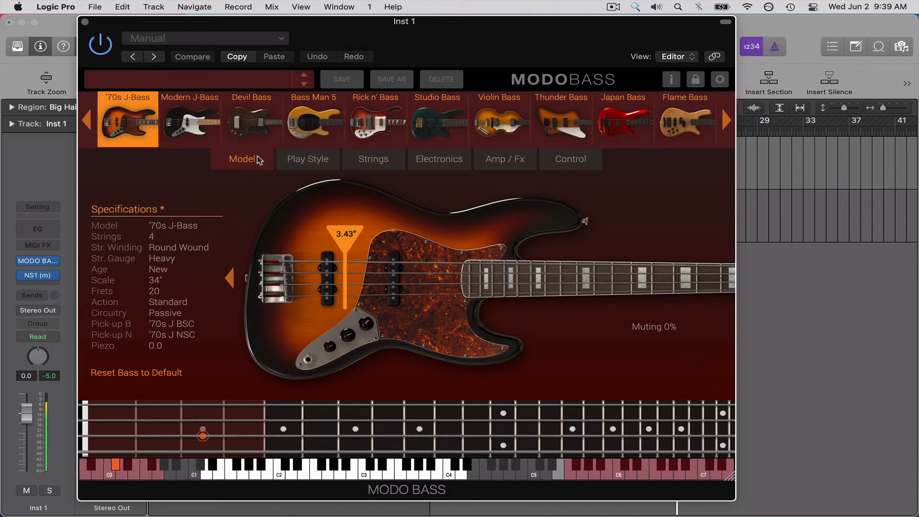
{"action": "left_click", "coordinate": [567, 138]}
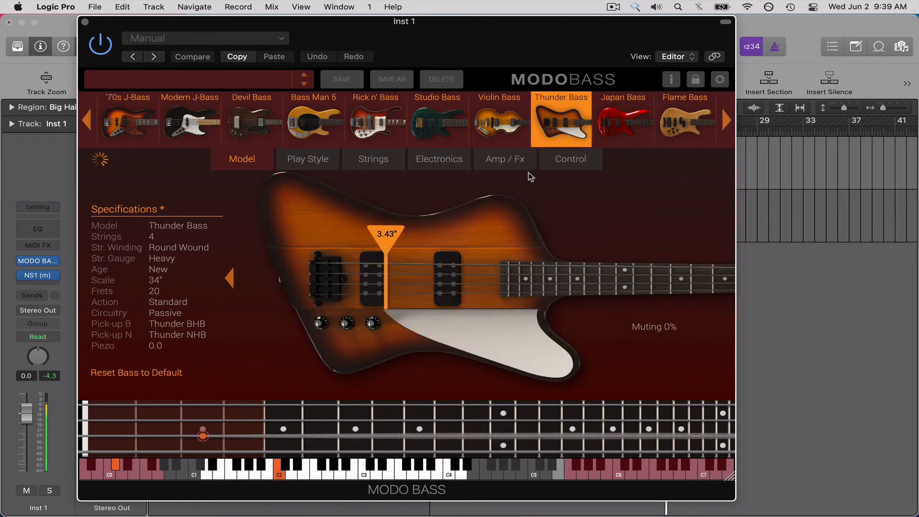
{"action": "left_click", "coordinate": [615, 130]}
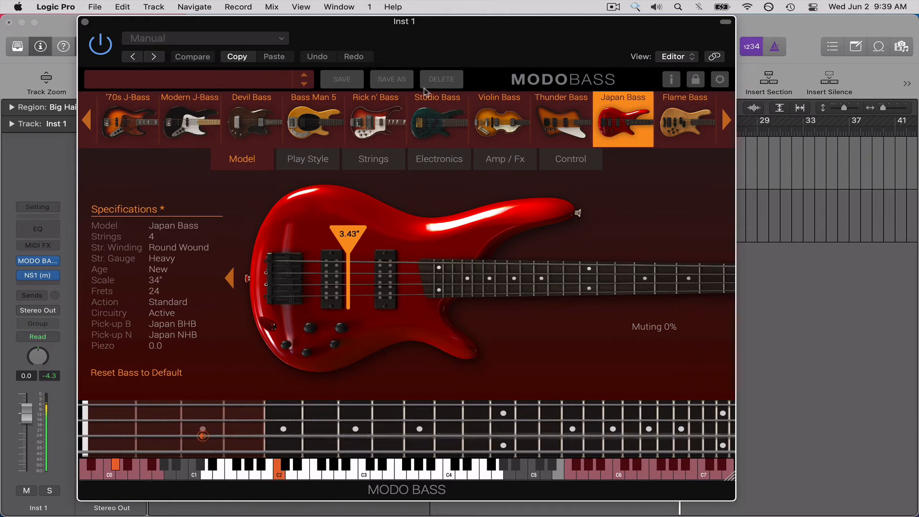
Compare the Broken in and Old string Age on the Japan Bass, ending on Old.
{"action": "left_click", "coordinate": [432, 165]}
{"action": "left_click", "coordinate": [392, 165]}
{"action": "left_click", "coordinate": [469, 135]}
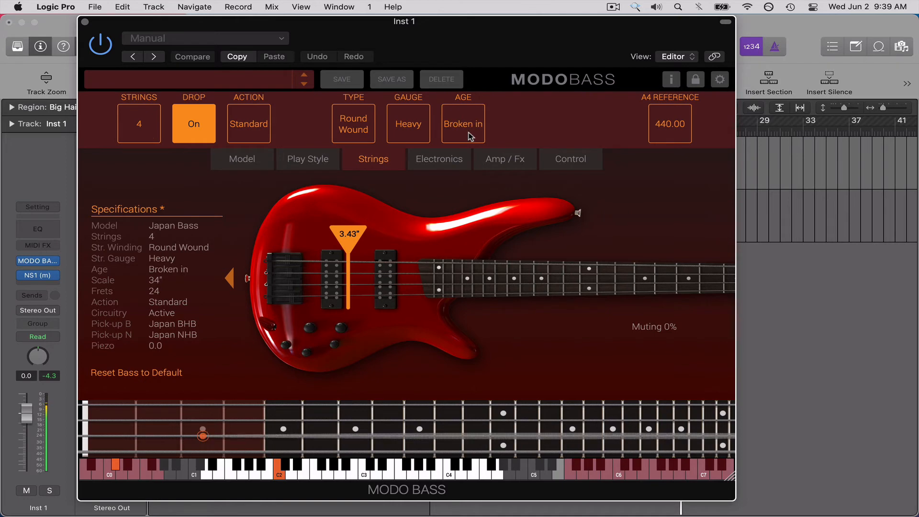
{"action": "left_click", "coordinate": [470, 136]}
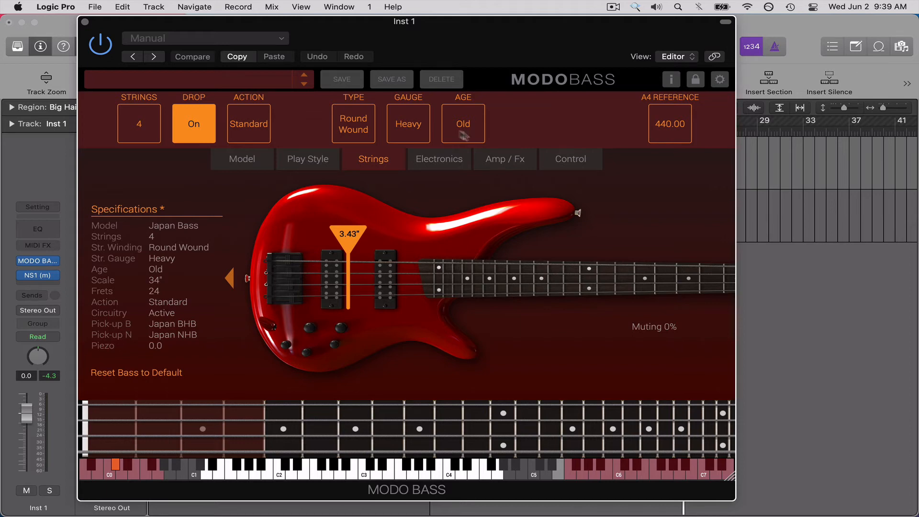
Set the string Gauge to Light and compare the New, Broken in and Old string Age, ending on Old.
{"action": "left_click", "coordinate": [423, 123]}
{"action": "left_click", "coordinate": [466, 125]}
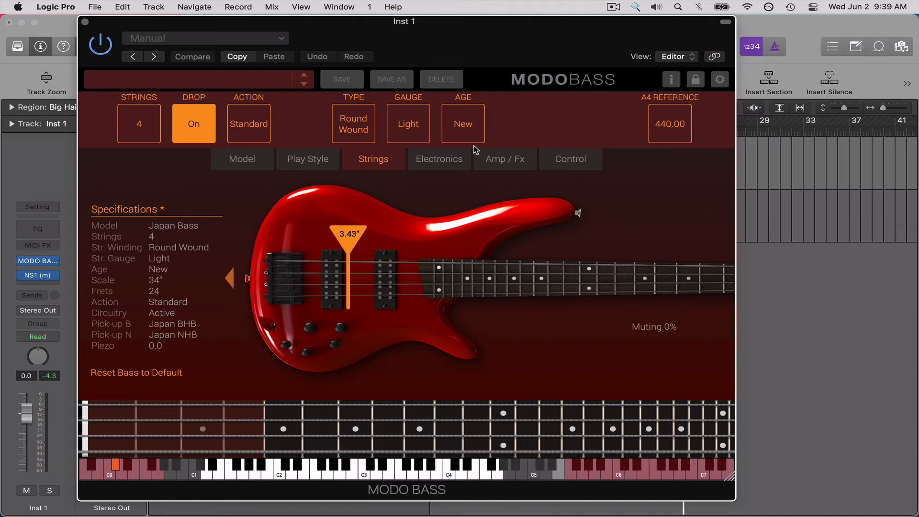
{"action": "left_click", "coordinate": [473, 142]}
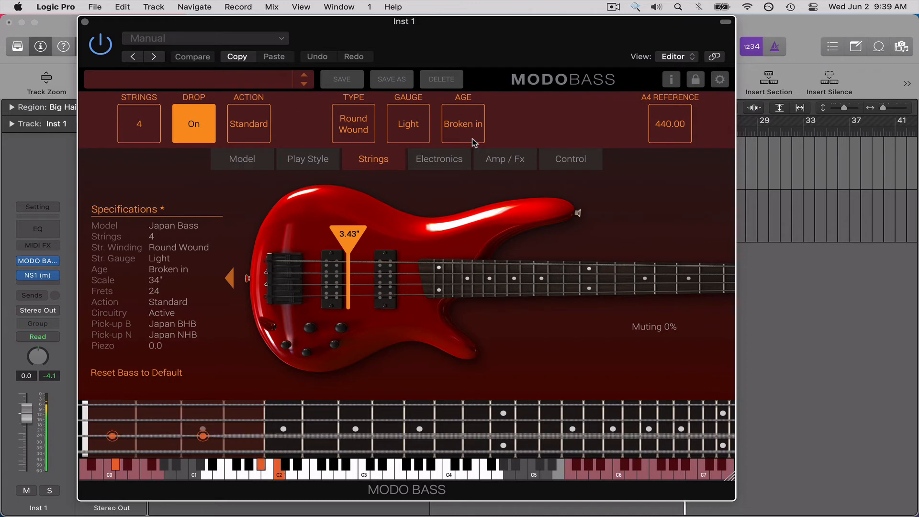
{"action": "left_click", "coordinate": [473, 142]}
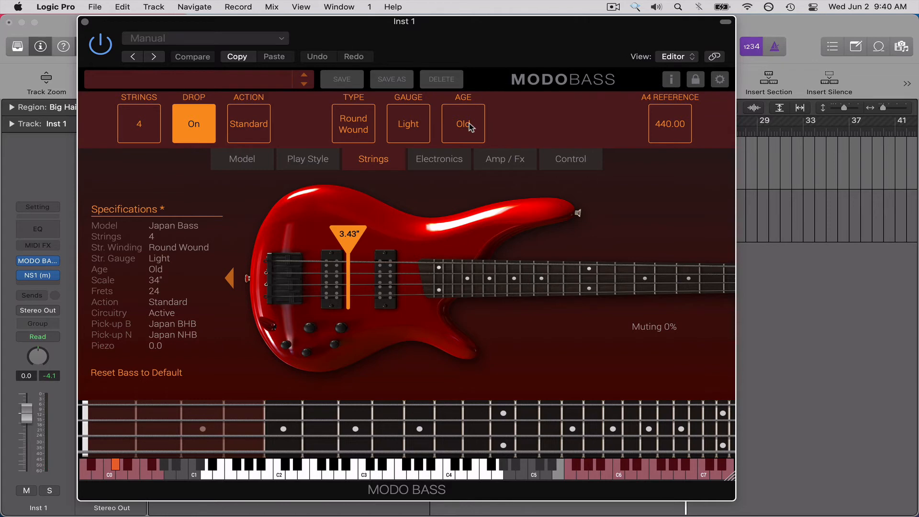
Browse the available bridge pickups and replace the Japan Bass's bridge pickup with the '60s P SC.
{"action": "left_click", "coordinate": [459, 163]}
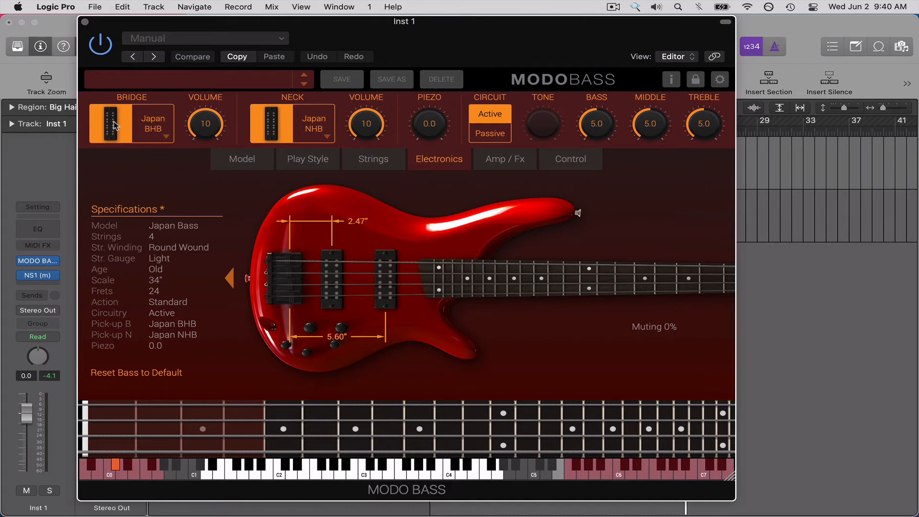
{"action": "left_click", "coordinate": [167, 139]}
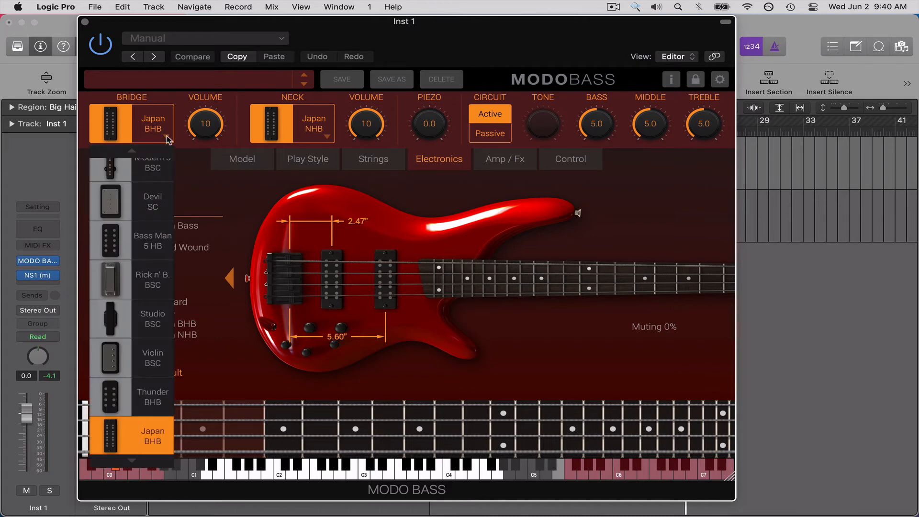
{"action": "scroll", "coordinate": [157, 263], "scroll_direction": "up", "scroll_amount": 3}
{"action": "scroll", "coordinate": [161, 318], "scroll_direction": "down", "scroll_amount": 4}
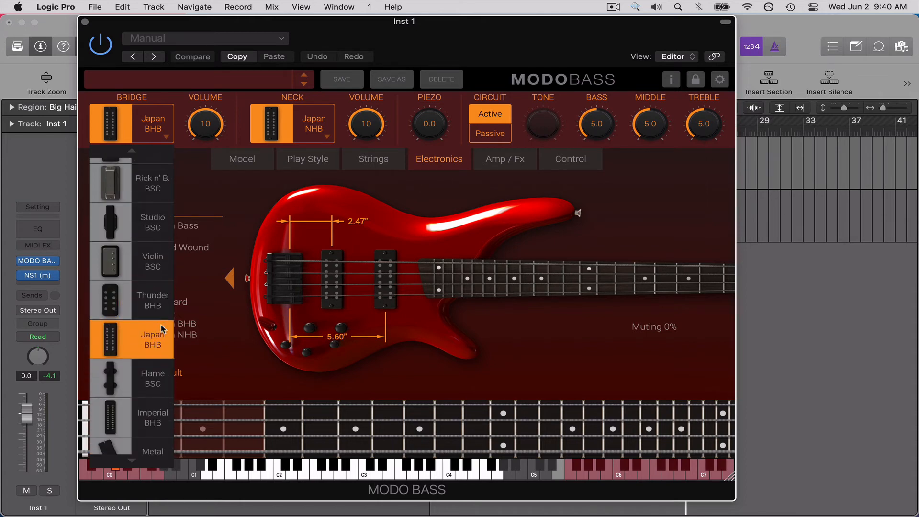
{"action": "scroll", "coordinate": [161, 325], "scroll_direction": "up", "scroll_amount": 5}
{"action": "left_click", "coordinate": [160, 169]}
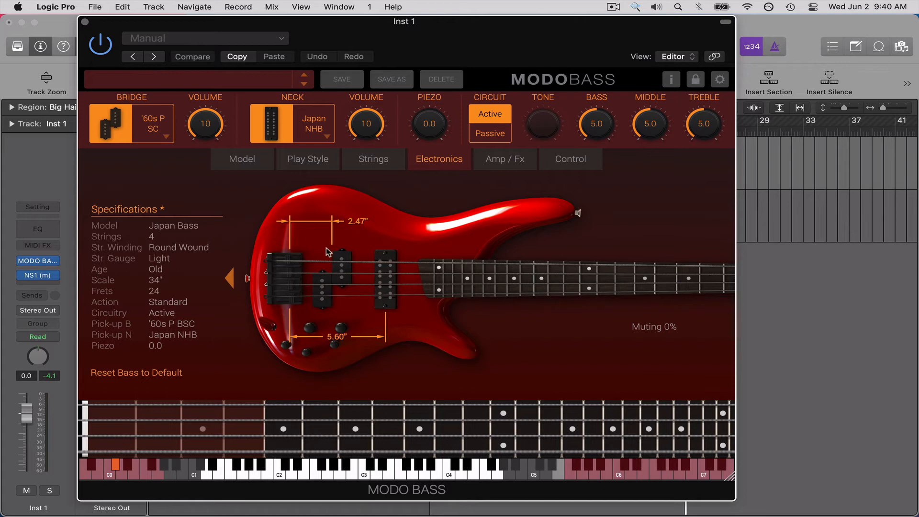
Compare the Devil SC, Bass Man 5 HB and Rick n' B. BSC bridge pickups, ending on Rick n' B. BSC.
{"action": "left_click", "coordinate": [154, 129]}
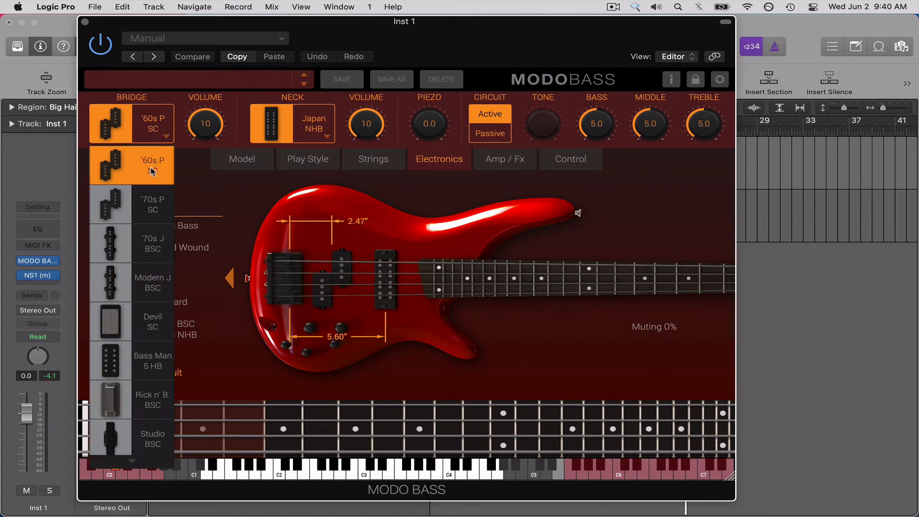
{"action": "left_click", "coordinate": [234, 188]}
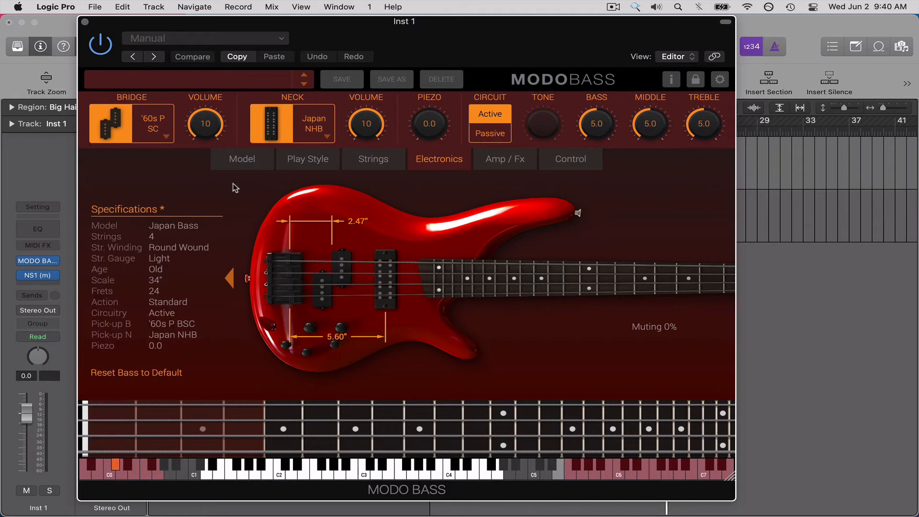
{"action": "left_click", "coordinate": [155, 129]}
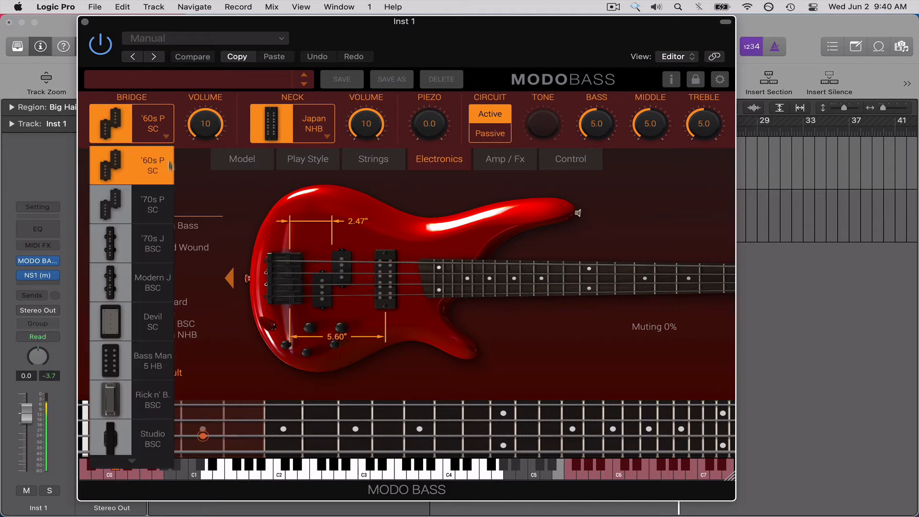
{"action": "left_click", "coordinate": [138, 320]}
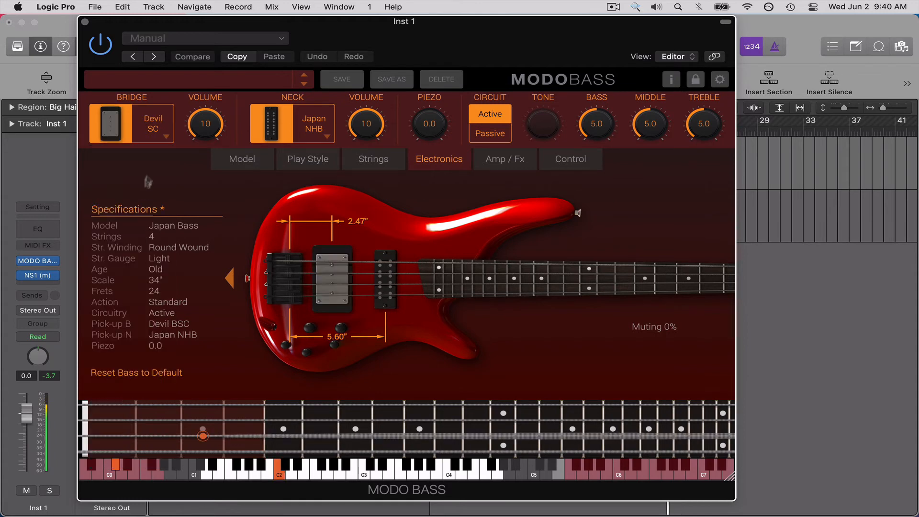
{"action": "left_click", "coordinate": [153, 126]}
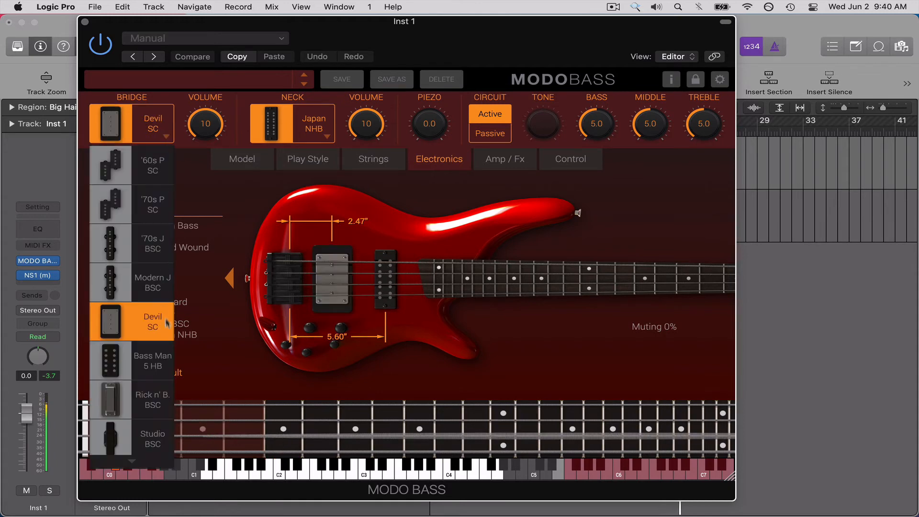
{"action": "left_click", "coordinate": [154, 364]}
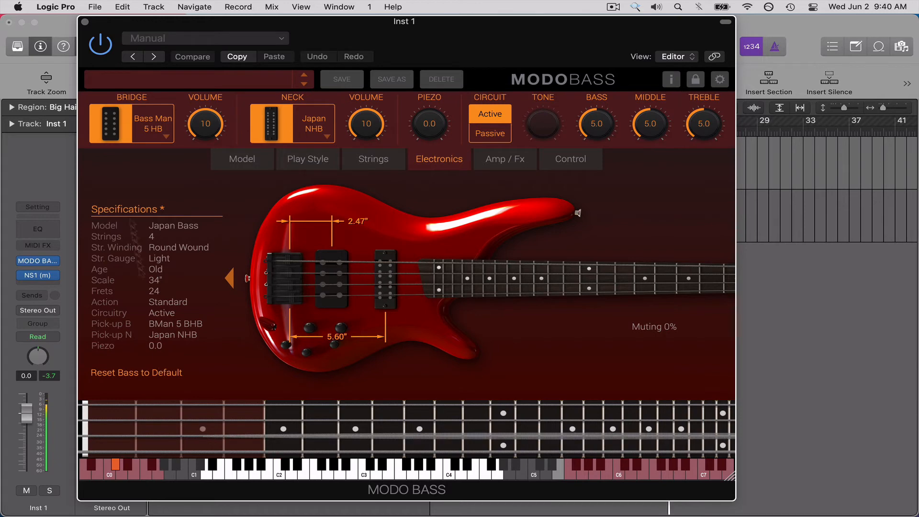
{"action": "left_click", "coordinate": [167, 140]}
{"action": "left_click", "coordinate": [161, 401]}
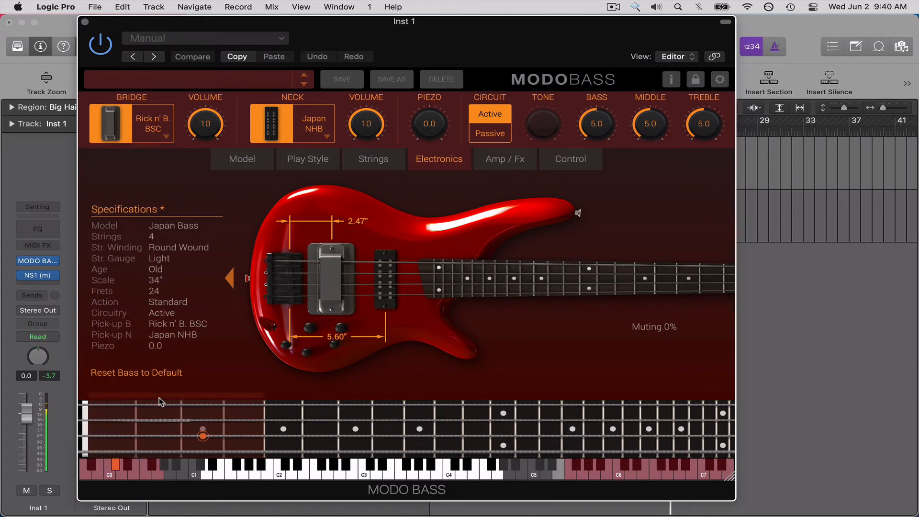
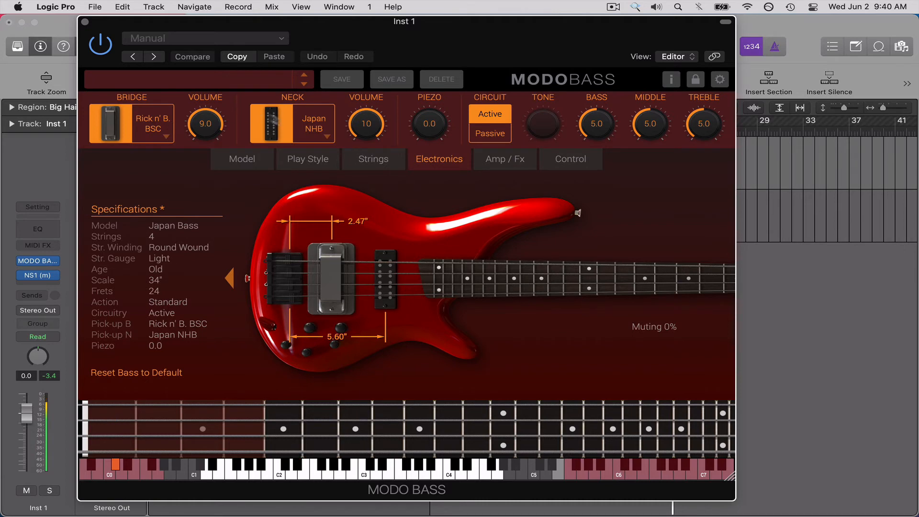
Replace the neck pickup with the Devil SC and raise the Piezo level to 4.7.
{"action": "left_click", "coordinate": [330, 138]}
{"action": "scroll", "coordinate": [318, 211], "scroll_direction": "down", "scroll_amount": 5}
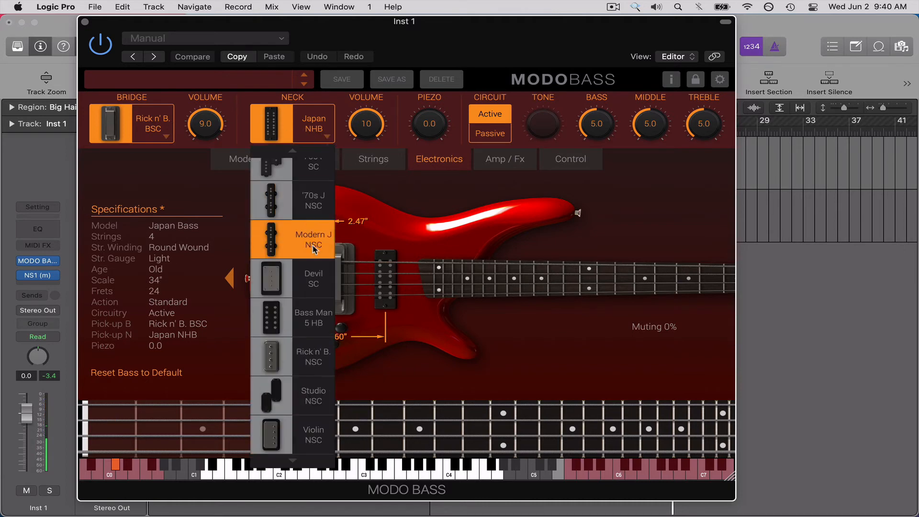
{"action": "left_click", "coordinate": [320, 282]}
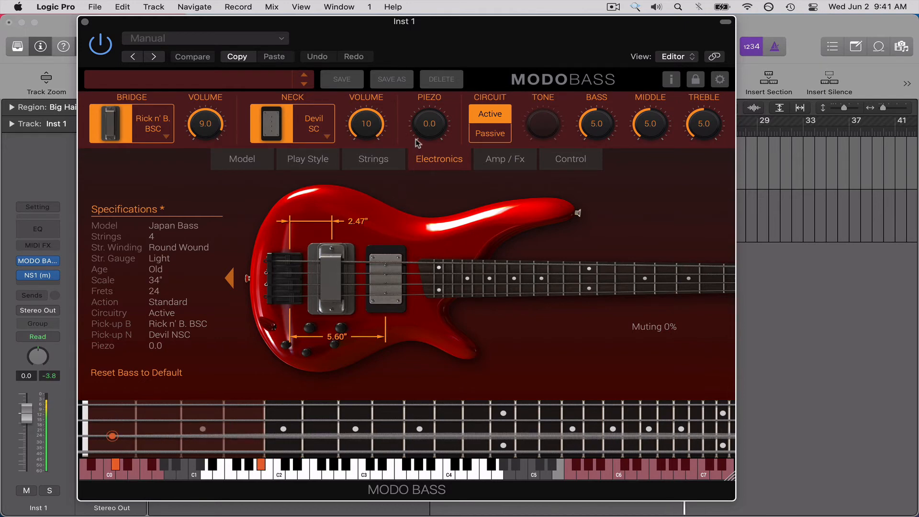
{"action": "left_click_drag", "start_coordinate": [418, 135], "coordinate": [449, 62]}
{"action": "left_click_drag", "start_coordinate": [444, 151], "coordinate": [443, 155]}
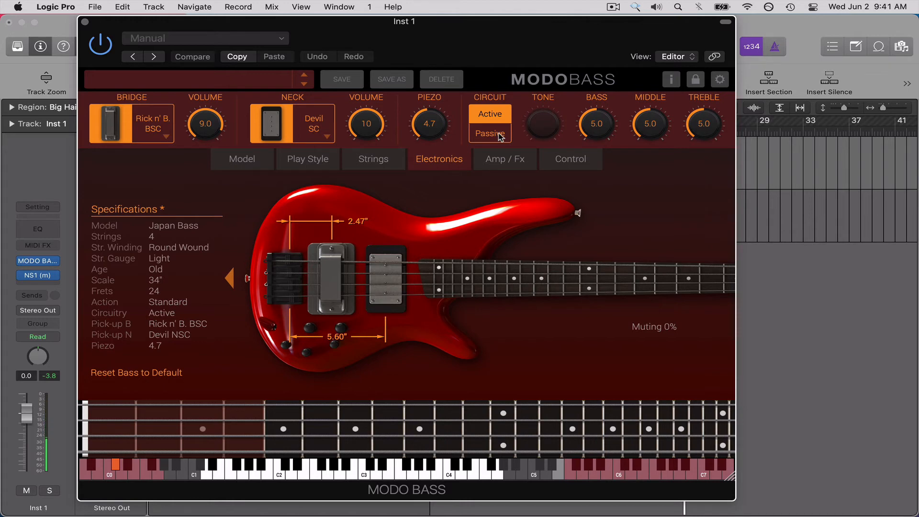
Examine the plug-in's velocity curve and units settings and its version information, closing both windows.
{"action": "left_click", "coordinate": [720, 80]}
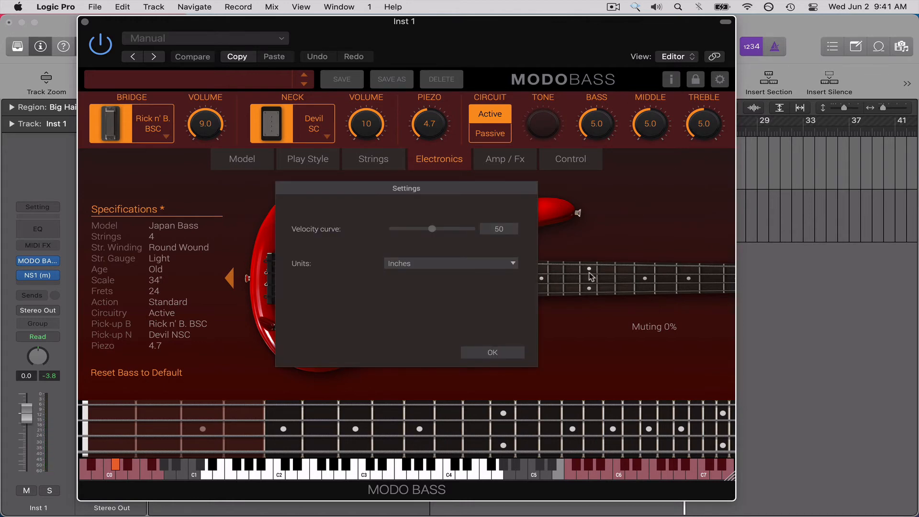
{"action": "left_click", "coordinate": [502, 356]}
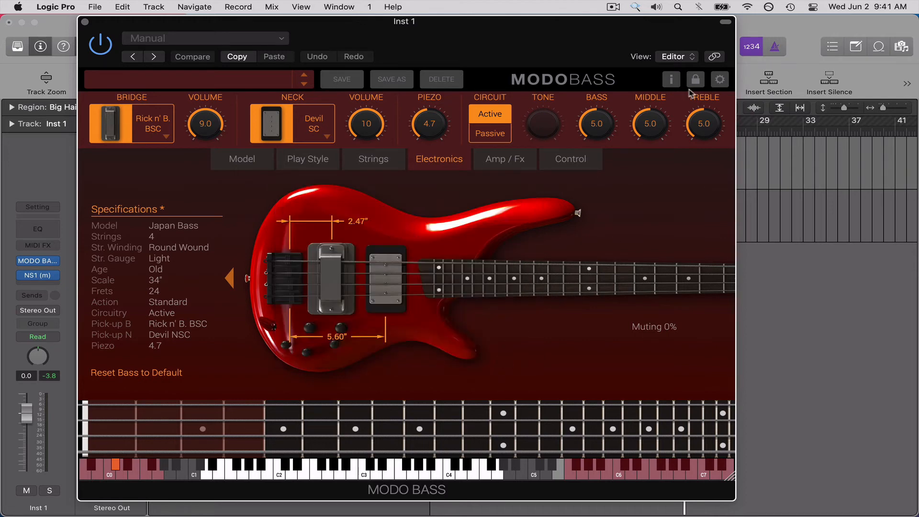
{"action": "left_click", "coordinate": [671, 80]}
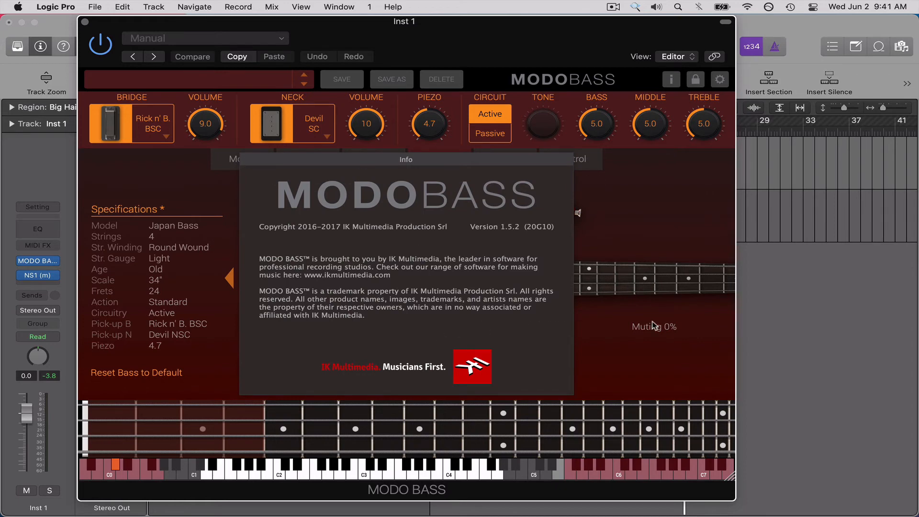
{"action": "left_click", "coordinate": [444, 252]}
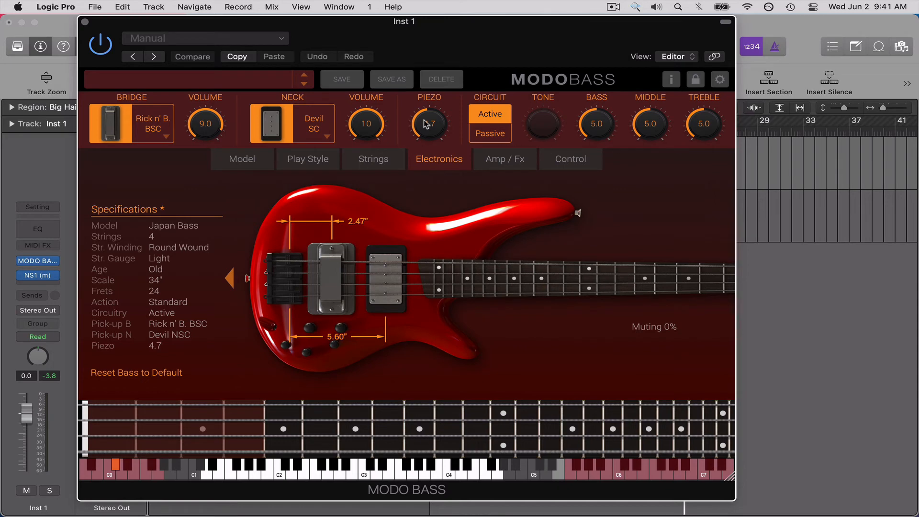
Lower the Piezo level to 0 and load the Metal Bass model.
{"action": "left_click_drag", "start_coordinate": [433, 148], "coordinate": [453, 220]}
{"action": "left_click", "coordinate": [249, 161]}
{"action": "left_click", "coordinate": [296, 159]}
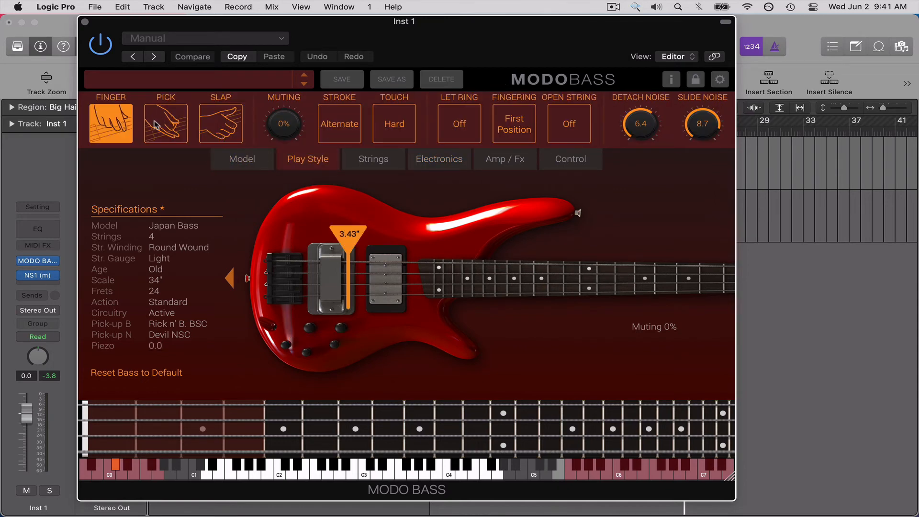
{"action": "left_click", "coordinate": [257, 163]}
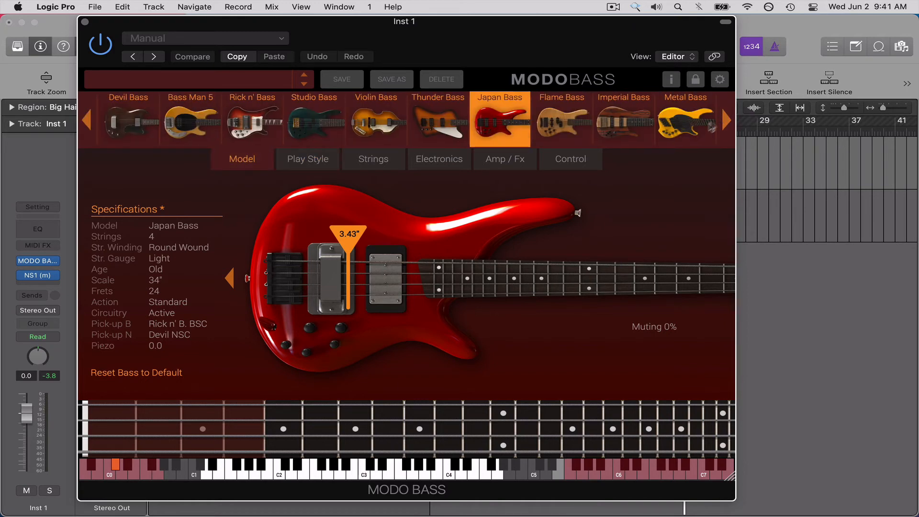
{"action": "left_click", "coordinate": [697, 130]}
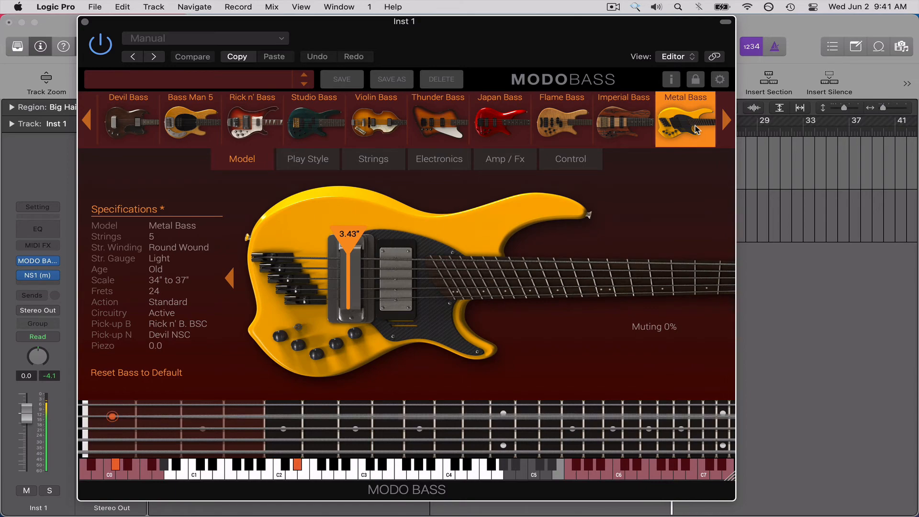
Load the '60s P-Bass model and raise its Piezo level to 10.
{"action": "scroll", "coordinate": [512, 141], "scroll_direction": "left", "scroll_amount": 5}
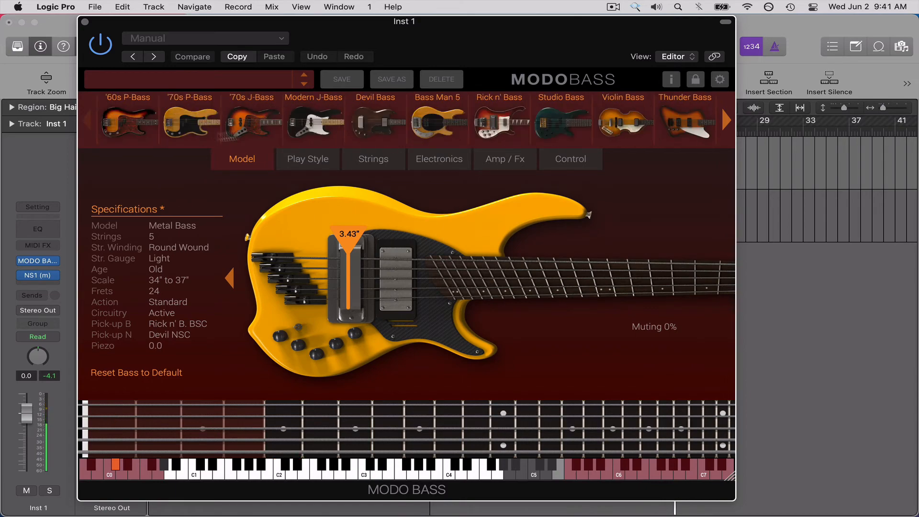
{"action": "left_click", "coordinate": [135, 124]}
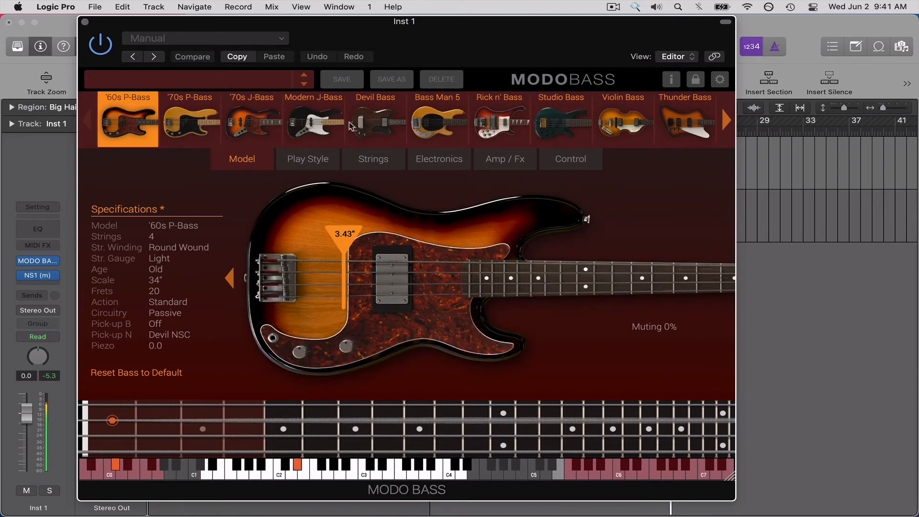
{"action": "left_click", "coordinate": [426, 162]}
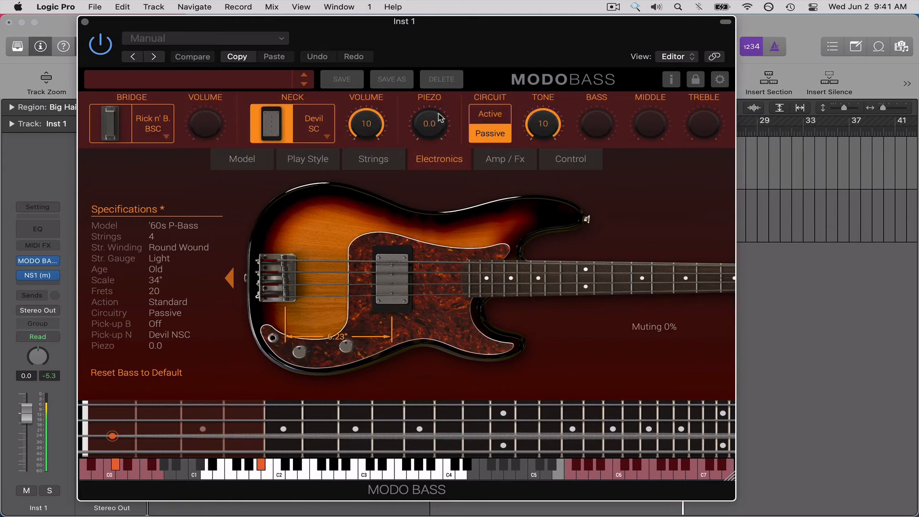
{"action": "left_click_drag", "start_coordinate": [433, 40], "coordinate": [431, 0]}
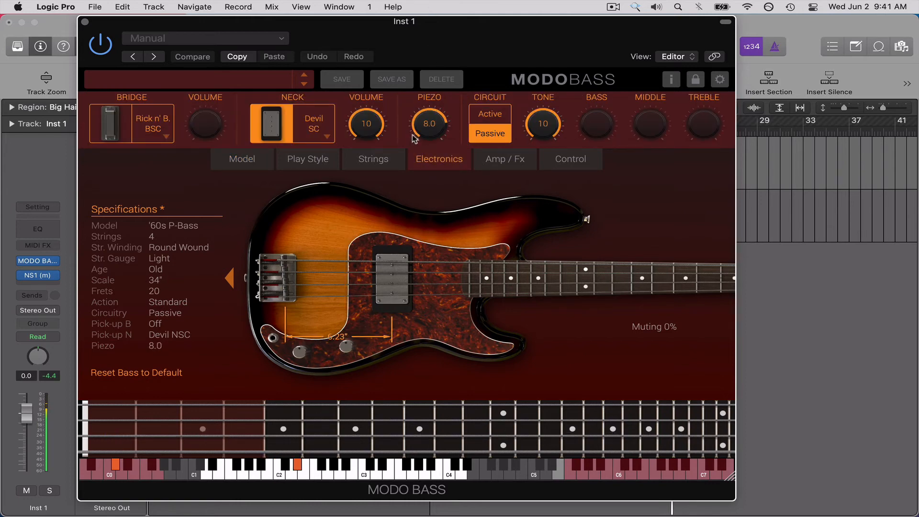
{"action": "left_click_drag", "start_coordinate": [431, 123], "coordinate": [430, 61]}
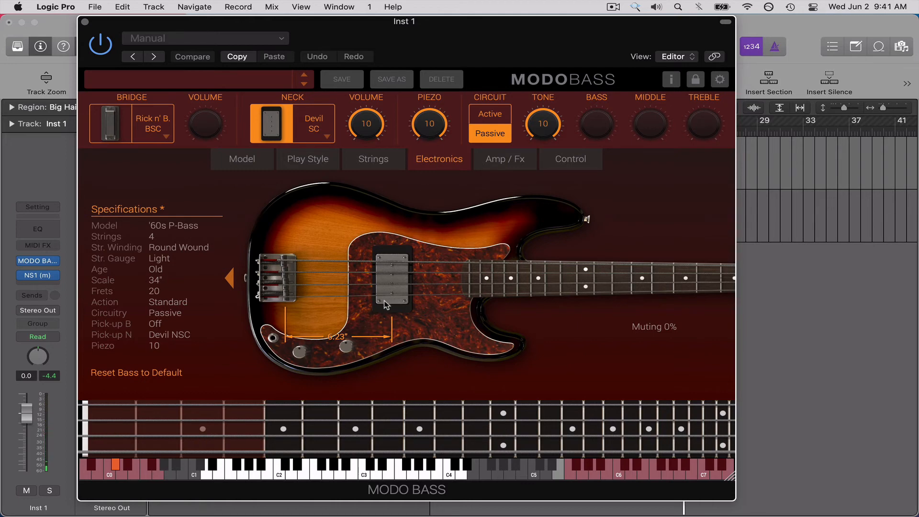
Switch the circuit to Active and back to Passive, lowering Tone to 2.8 and raising it back to 10.
{"action": "left_click", "coordinate": [501, 119]}
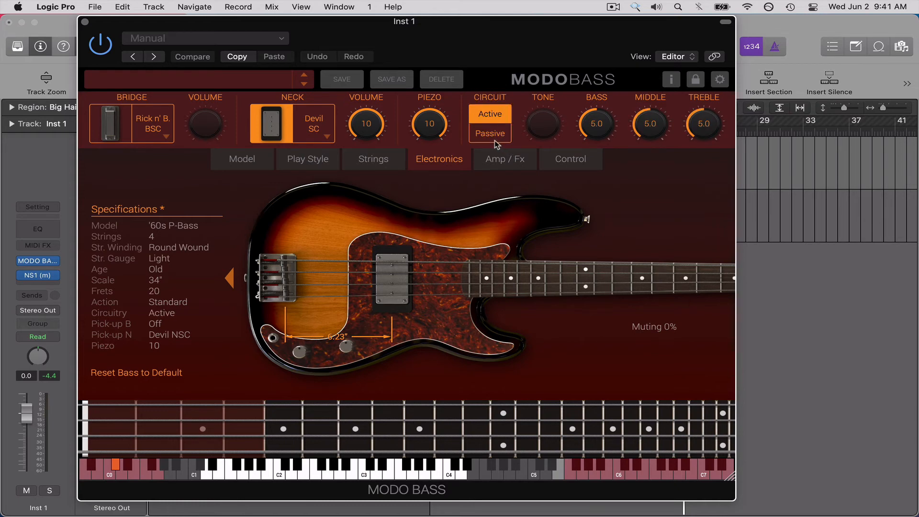
{"action": "left_click", "coordinate": [494, 140]}
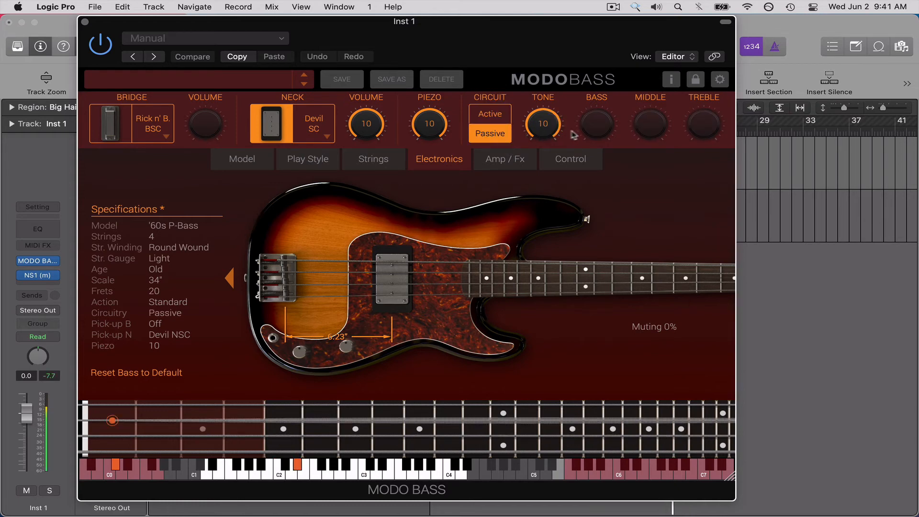
{"action": "left_click_drag", "start_coordinate": [546, 122], "coordinate": [546, 174]}
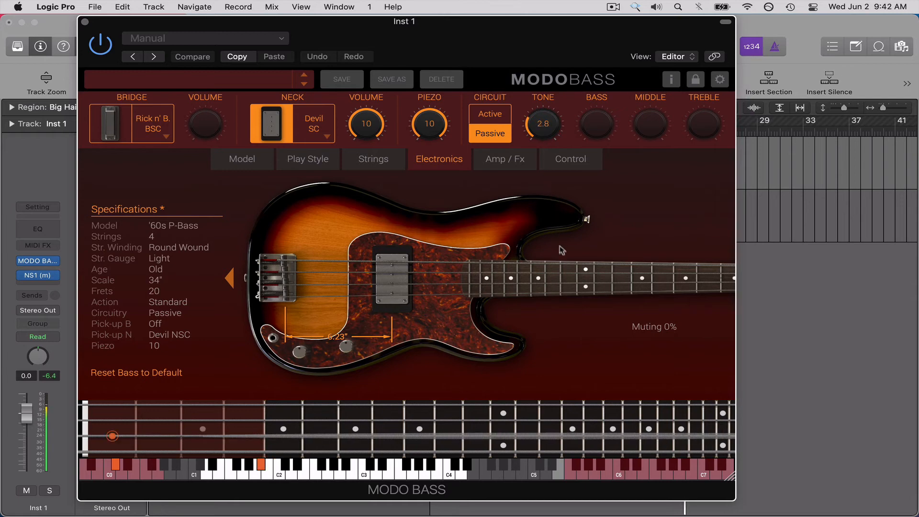
{"action": "left_click_drag", "start_coordinate": [574, 281], "coordinate": [564, 104]}
Set the circuit to Active with Bass at 7.5, Middle at 6.7 and Treble at 3.6.
{"action": "left_click", "coordinate": [507, 115]}
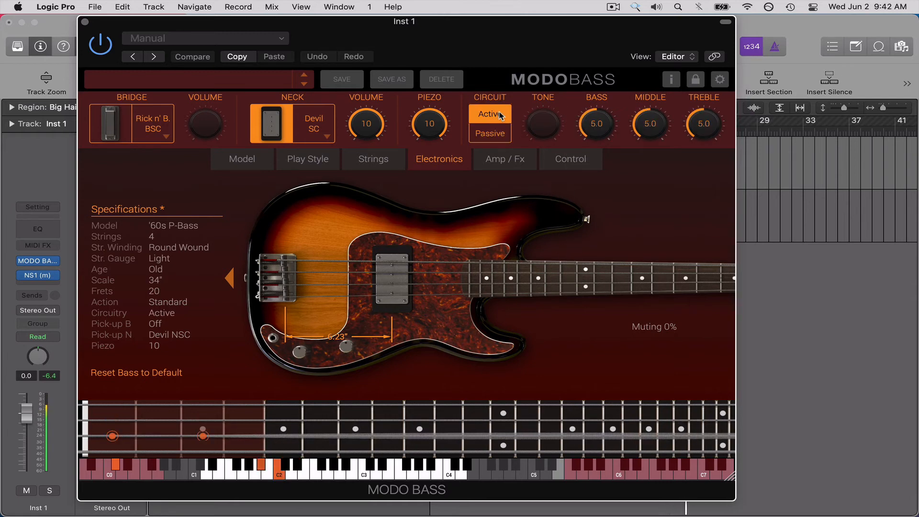
{"action": "left_click_drag", "start_coordinate": [590, 109], "coordinate": [589, 97]}
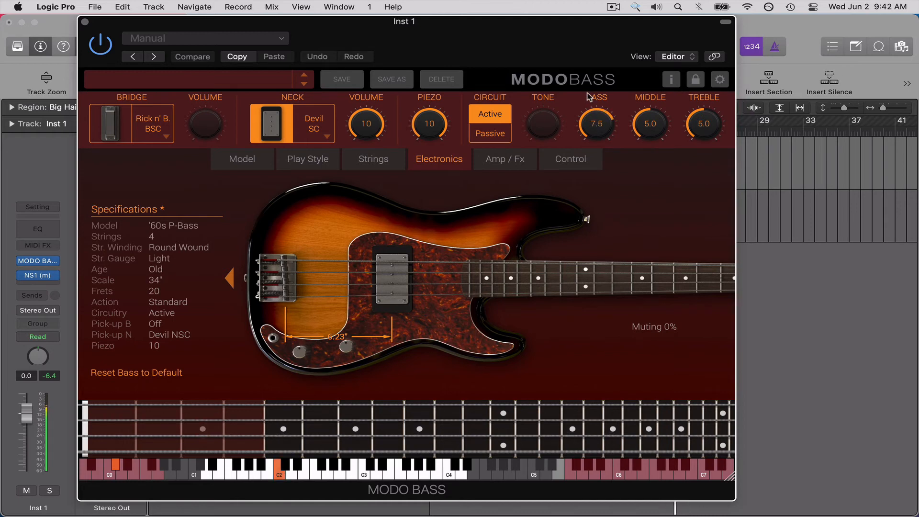
{"action": "left_click_drag", "start_coordinate": [702, 134], "coordinate": [702, 149]}
{"action": "scroll", "coordinate": [656, 108], "scroll_direction": "up", "scroll_amount": 5}
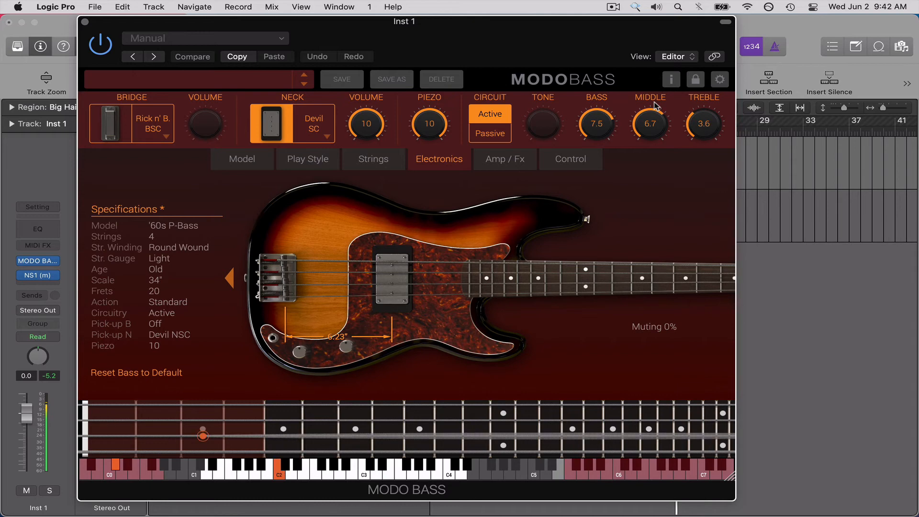
Load the '70s P-Bass model and move its plucking position to 6.11".
{"action": "left_click", "coordinate": [259, 165]}
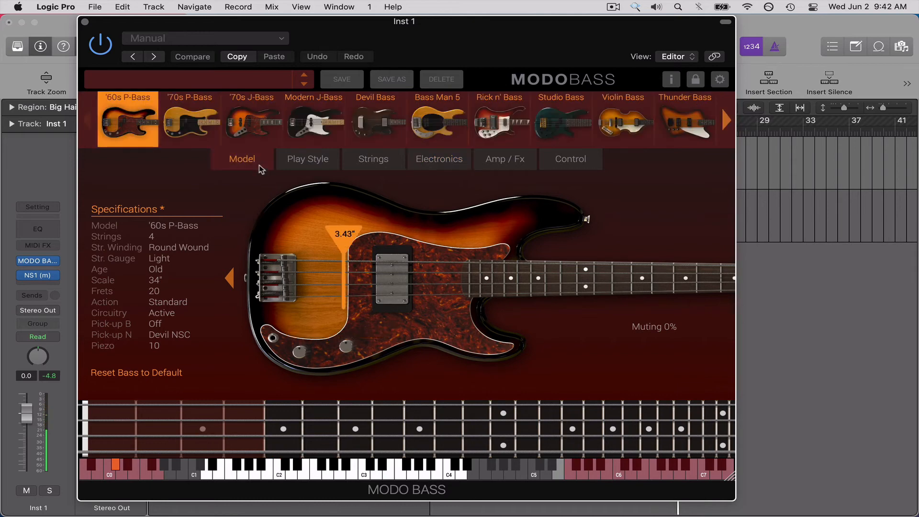
{"action": "left_click", "coordinate": [191, 132]}
{"action": "left_click_drag", "start_coordinate": [350, 238], "coordinate": [392, 242]}
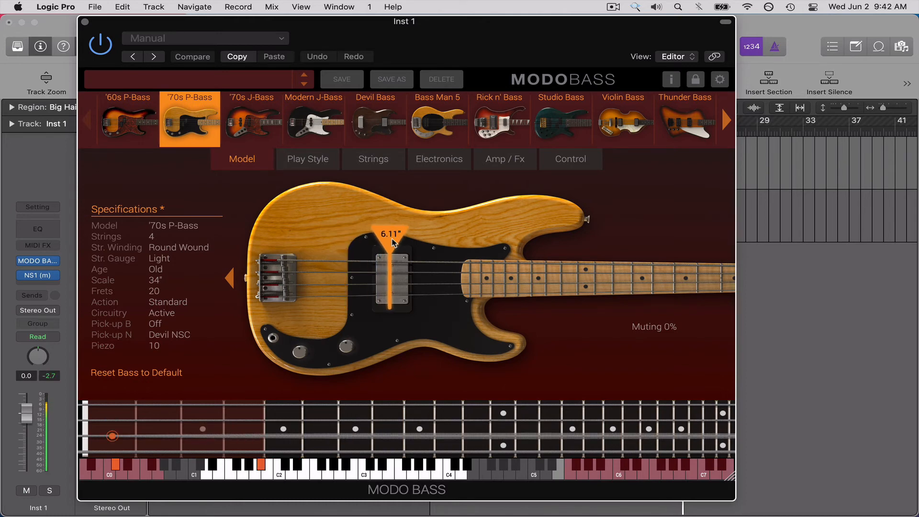
Fit the '70s P-Bass with a '70s P SC bridge pickup and a Bass Man 5 HB neck pickup.
{"action": "left_click", "coordinate": [446, 165]}
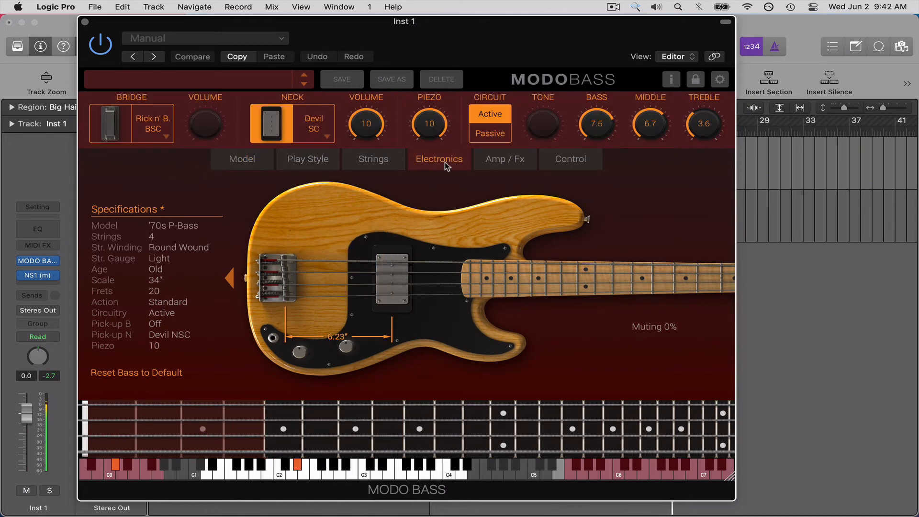
{"action": "left_click", "coordinate": [166, 136]}
{"action": "left_click", "coordinate": [157, 210]}
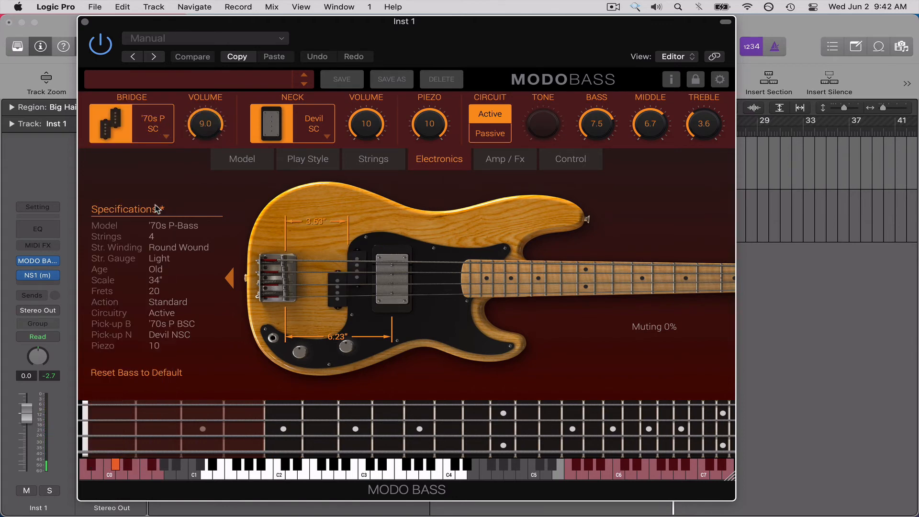
{"action": "left_click", "coordinate": [300, 127]}
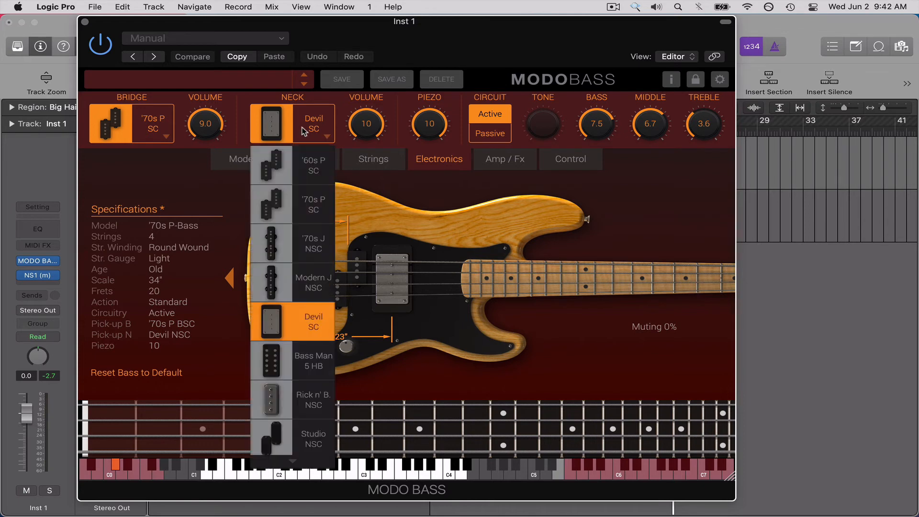
{"action": "left_click", "coordinate": [313, 359]}
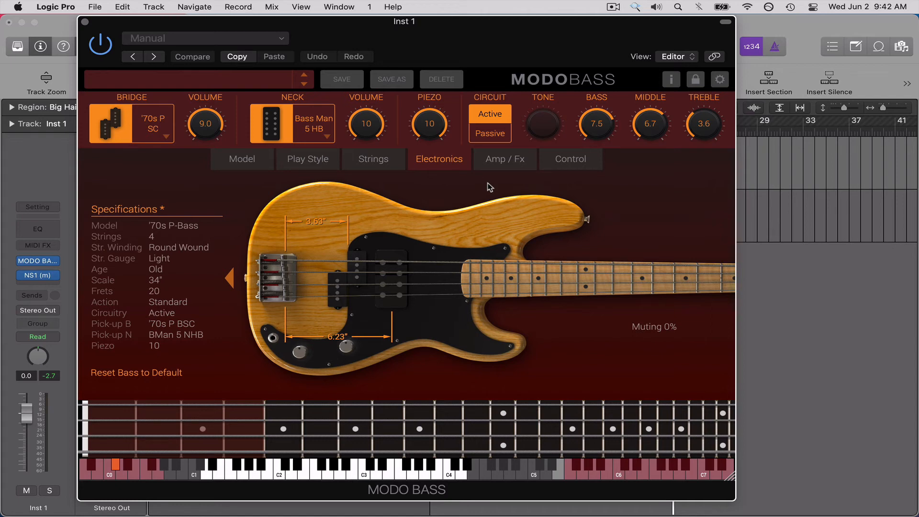
{"action": "left_click", "coordinate": [320, 131]}
Switch the '70s P-Bass circuit to Passive and lower the Tone to 7.9.
{"action": "left_click", "coordinate": [570, 159]}
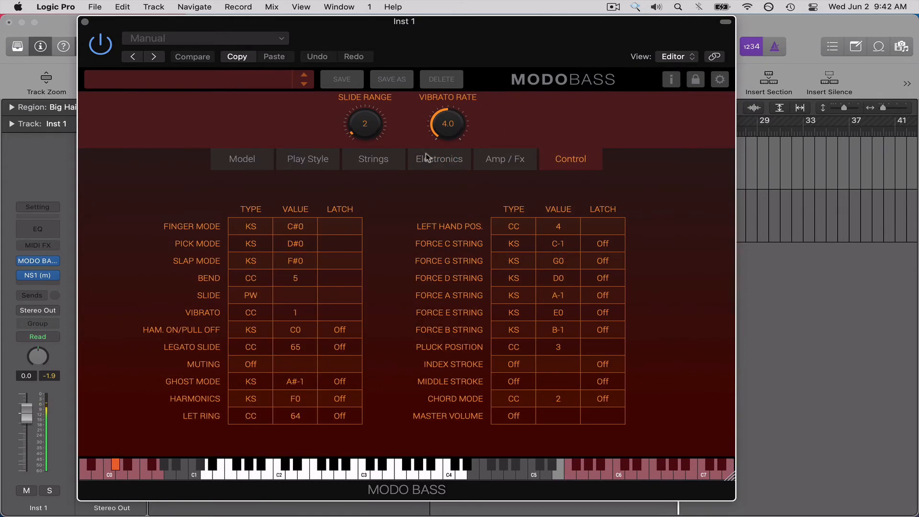
{"action": "left_click", "coordinate": [432, 159]}
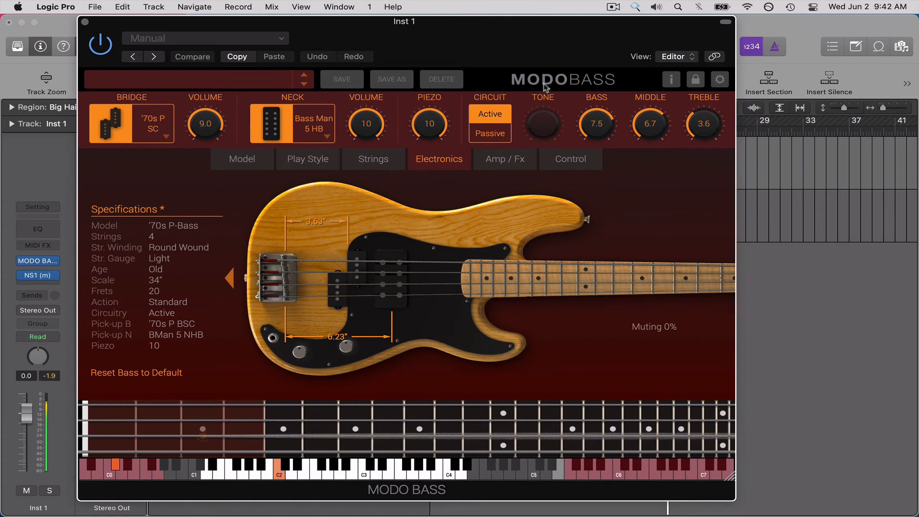
{"action": "left_click", "coordinate": [490, 133]}
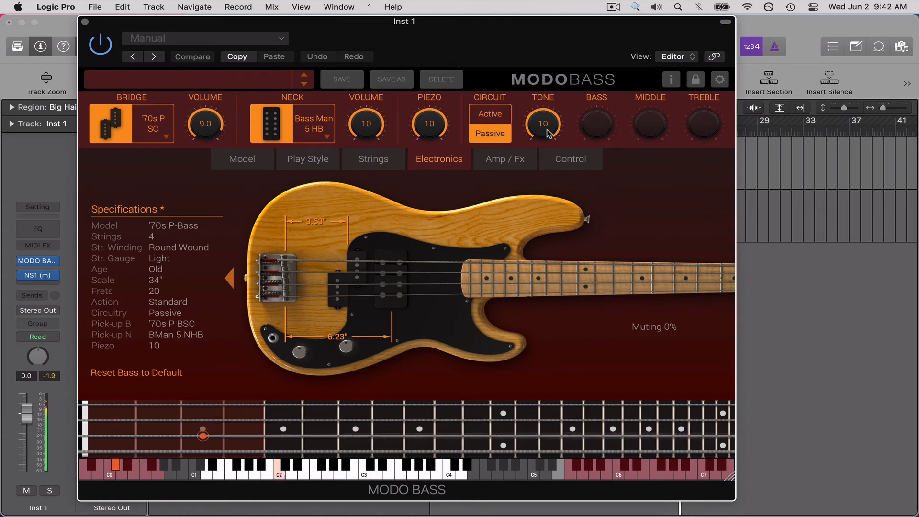
{"action": "left_click_drag", "start_coordinate": [547, 133], "coordinate": [550, 162]}
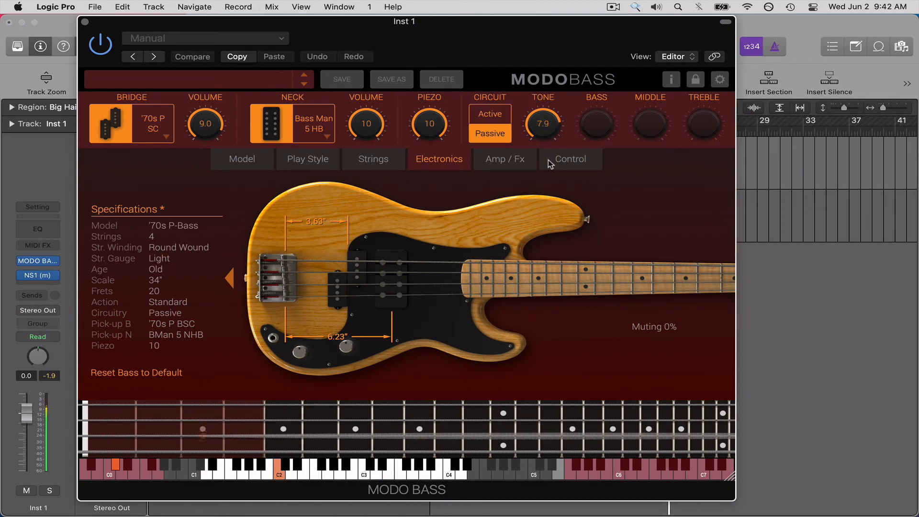
Set the string Age to New and close the plug-in window.
{"action": "left_click", "coordinate": [357, 162]}
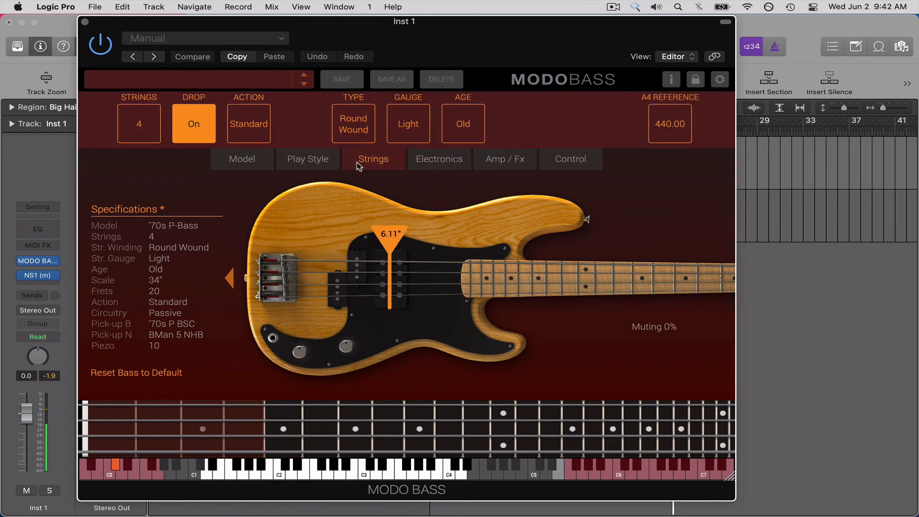
{"action": "left_click", "coordinate": [468, 136]}
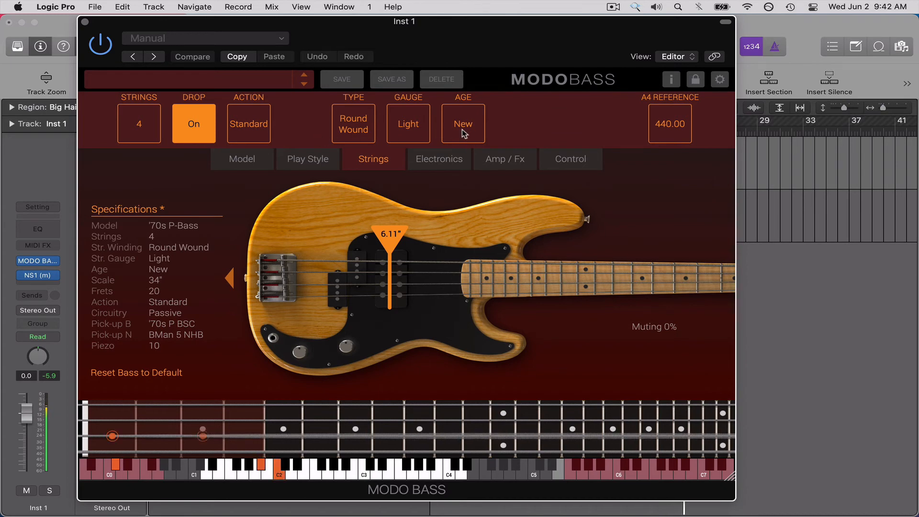
{"action": "key", "text": "super+w"}
Set the cycle range to the 2-Step Ahead Bass region and start playback.
{"action": "left_click", "coordinate": [460, 181]}
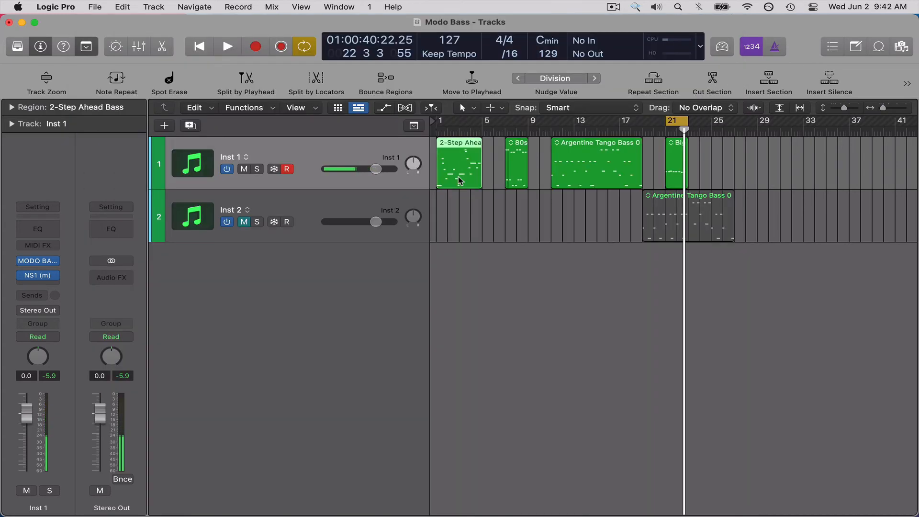
{"action": "key", "text": "u"}
{"action": "key", "text": "space"}
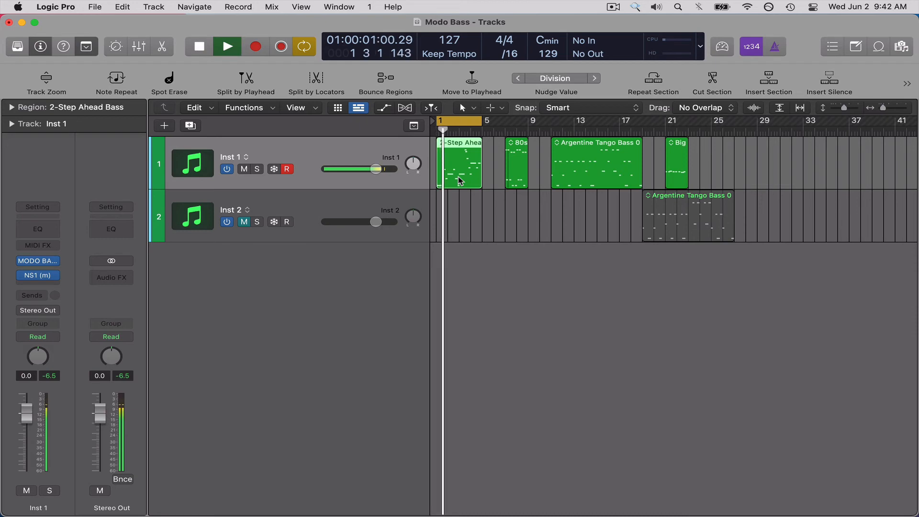
Show the MODO BASS plug-in window and set the string Type to Flat Wound.
{"action": "key", "text": "v"}
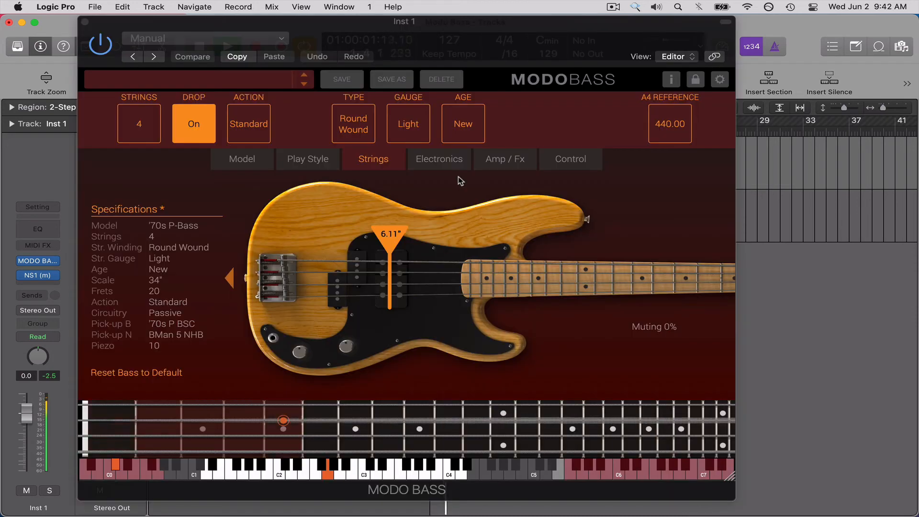
{"action": "left_click", "coordinate": [357, 137]}
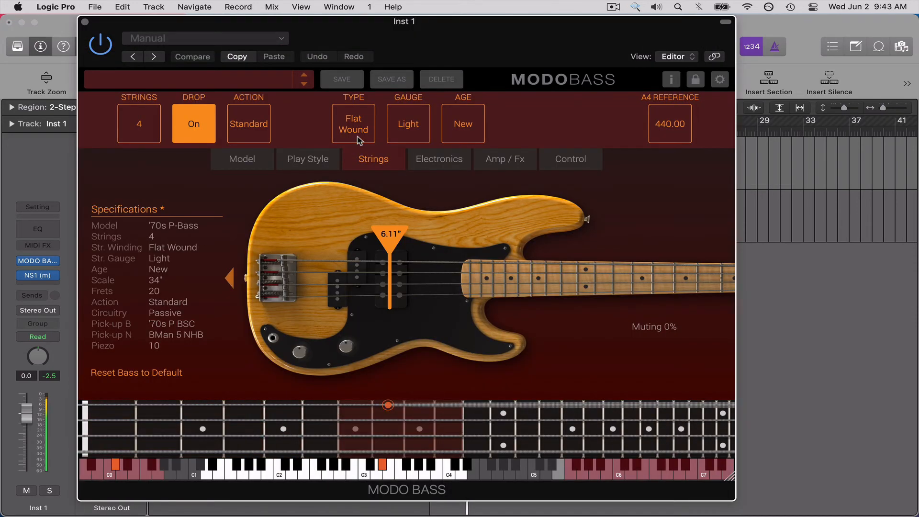
{"action": "key", "text": "v"}
{"action": "key", "text": "v"}
Switch the amp between Tube and Solid State in the Amp / Fx section to compare them, ending on Tube.
{"action": "left_click", "coordinate": [461, 164]}
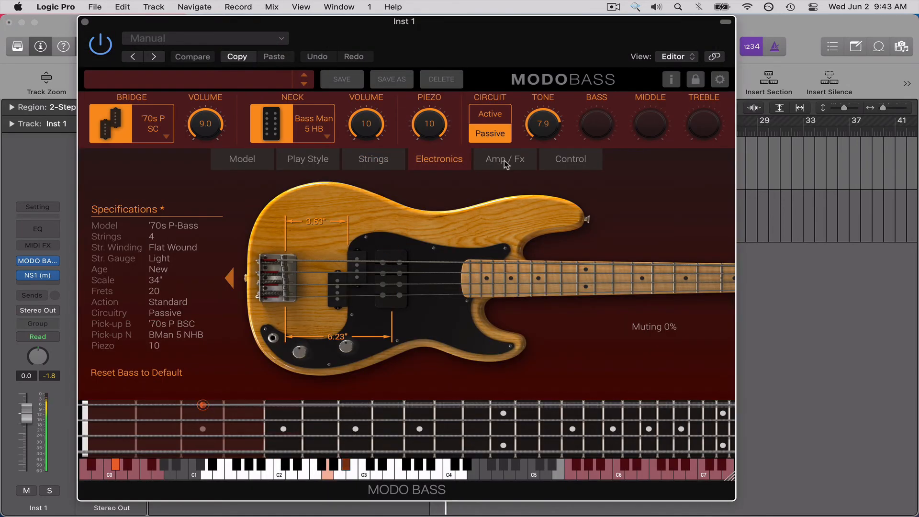
{"action": "left_click", "coordinate": [503, 163]}
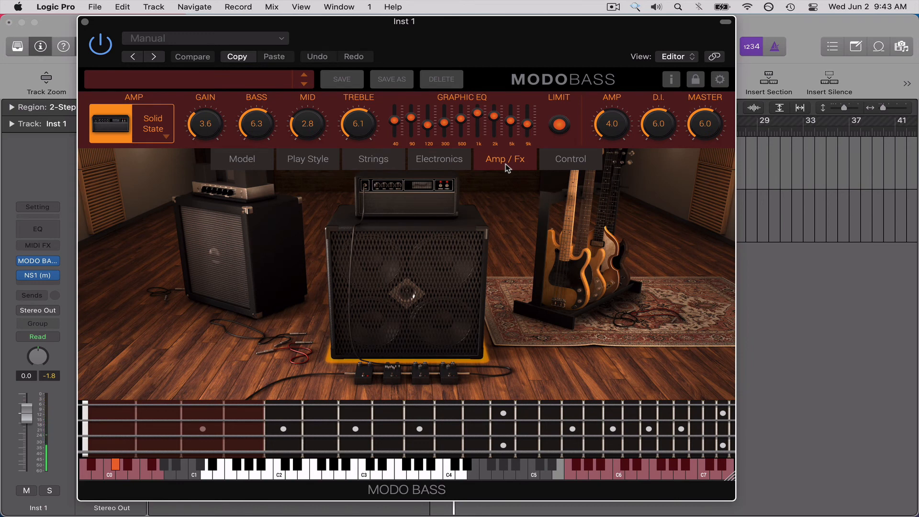
{"action": "left_click", "coordinate": [157, 140]}
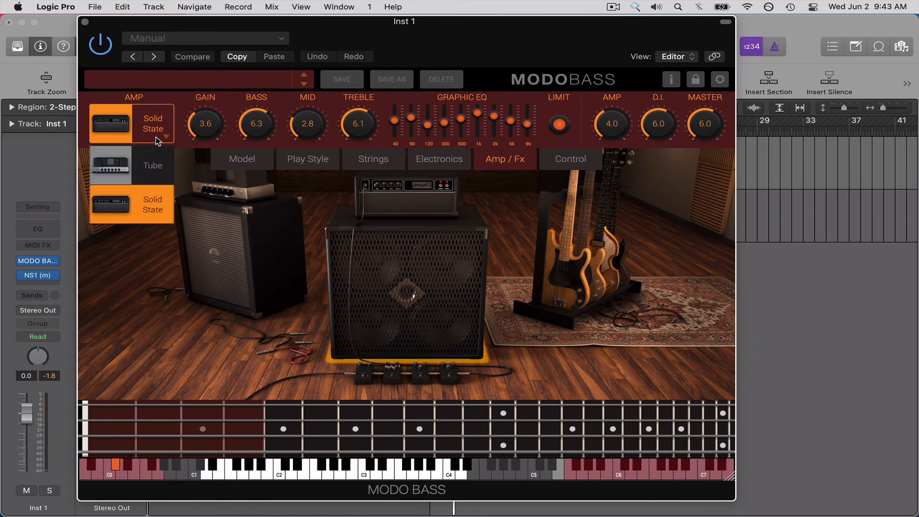
{"action": "left_click", "coordinate": [164, 168]}
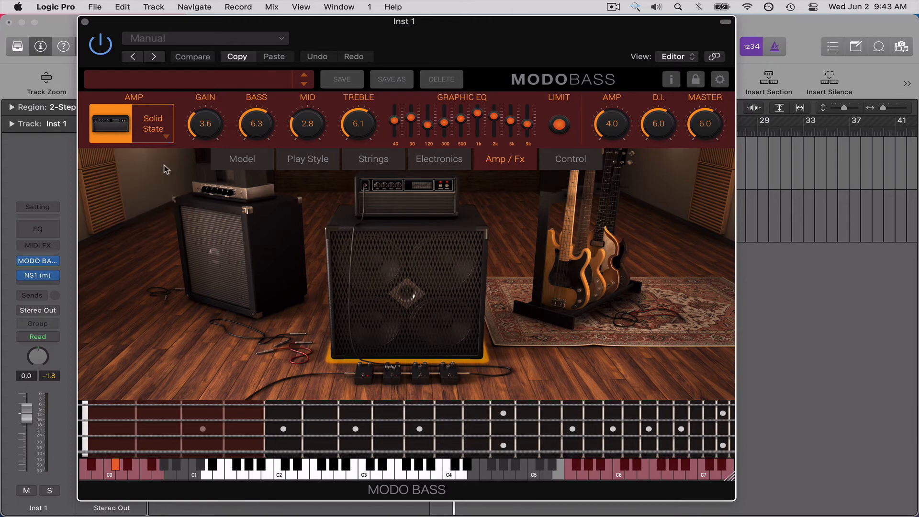
{"action": "left_click", "coordinate": [162, 130]}
{"action": "left_click", "coordinate": [162, 207]}
{"action": "left_click", "coordinate": [163, 137]}
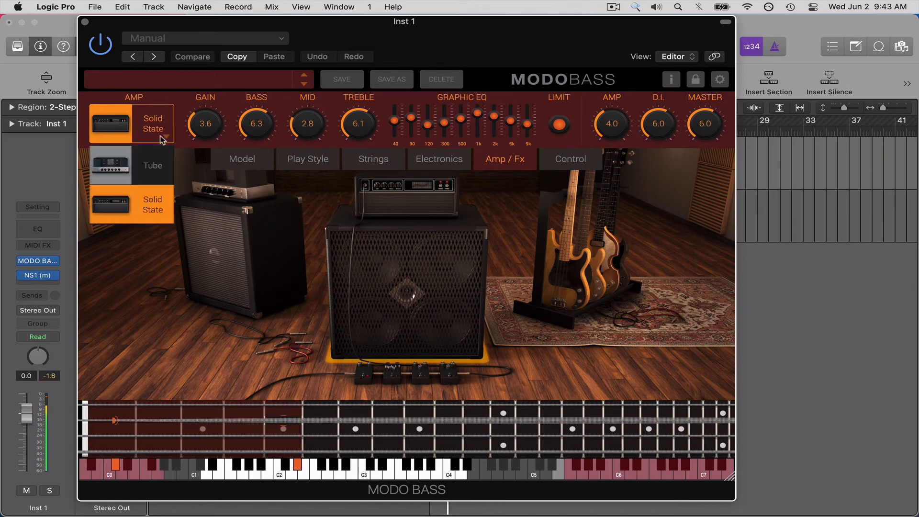
{"action": "left_click", "coordinate": [153, 165]}
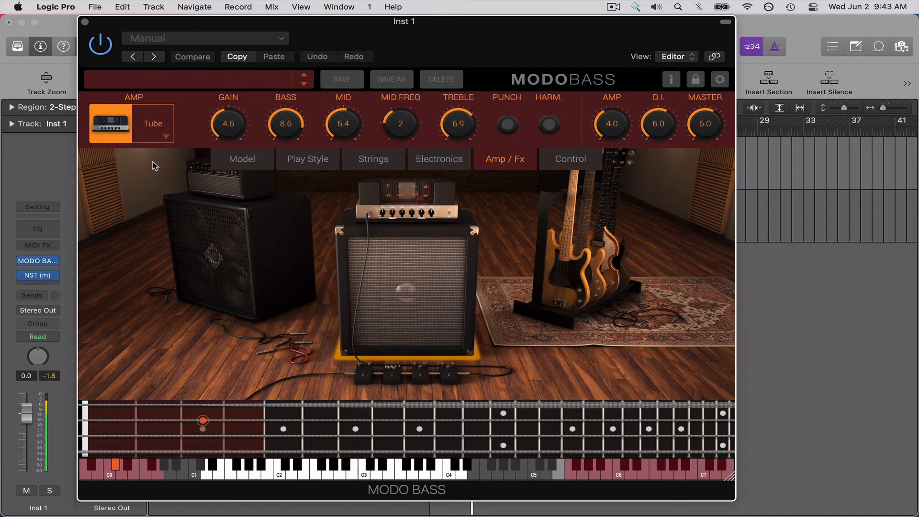
Audition the Tube amp with Musical Typing, playing single bass notes and two-note chords, and close the keyboard.
{"action": "key", "text": "super+k"}
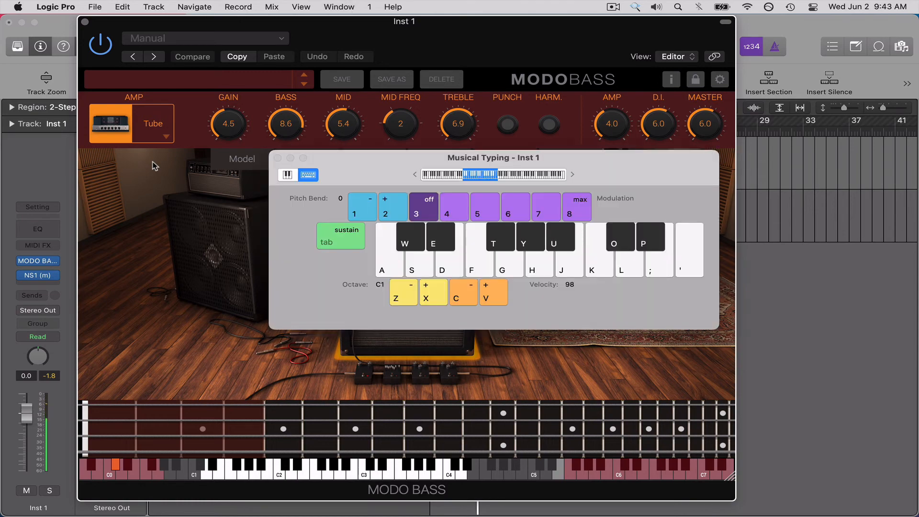
{"action": "key", "text": "a"}
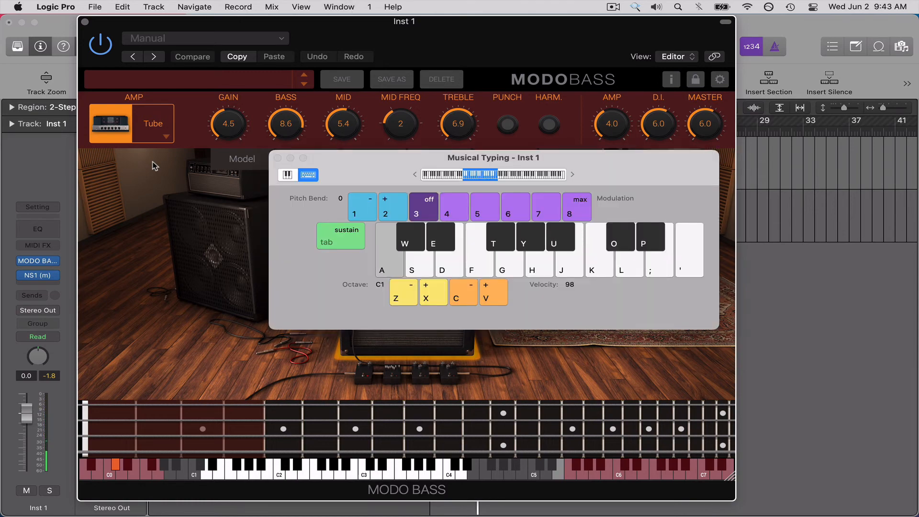
{"action": "key", "text": "g"}
{"action": "key", "text": "g"}
{"action": "key", "text": "g"}
{"action": "key", "text": "j"}
{"action": "key", "text": "h"}
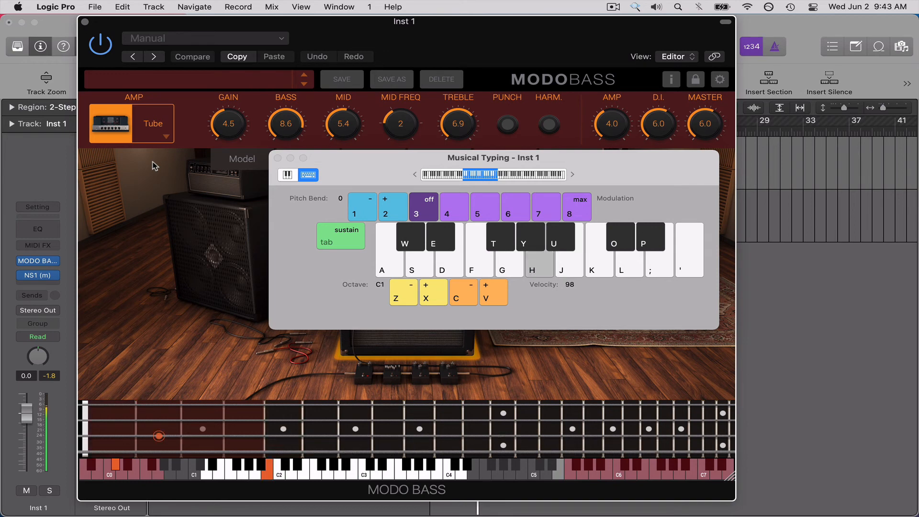
{"action": "key", "text": "h"}
{"action": "key", "text": "k"}
{"action": "key", "text": "k"}
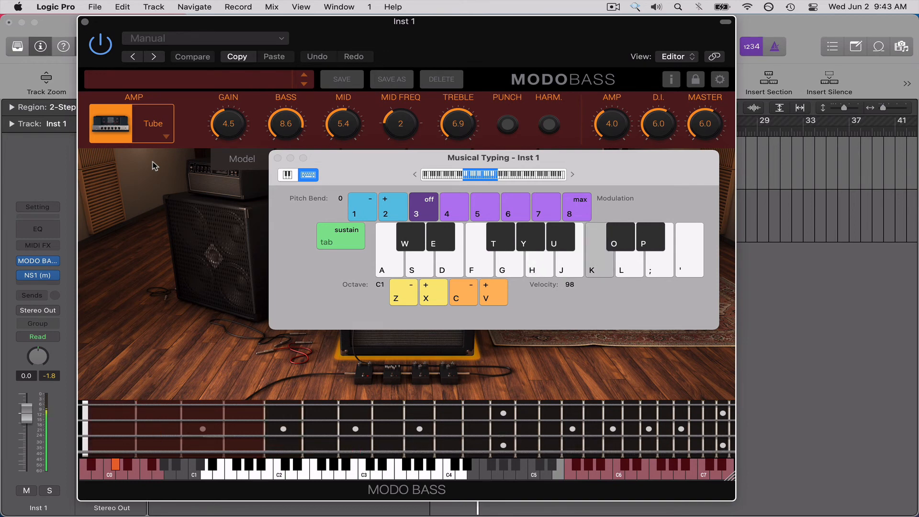
{"action": "key", "text": "g"}
{"action": "key", "text": "g"}
{"action": "key", "text": "l"}
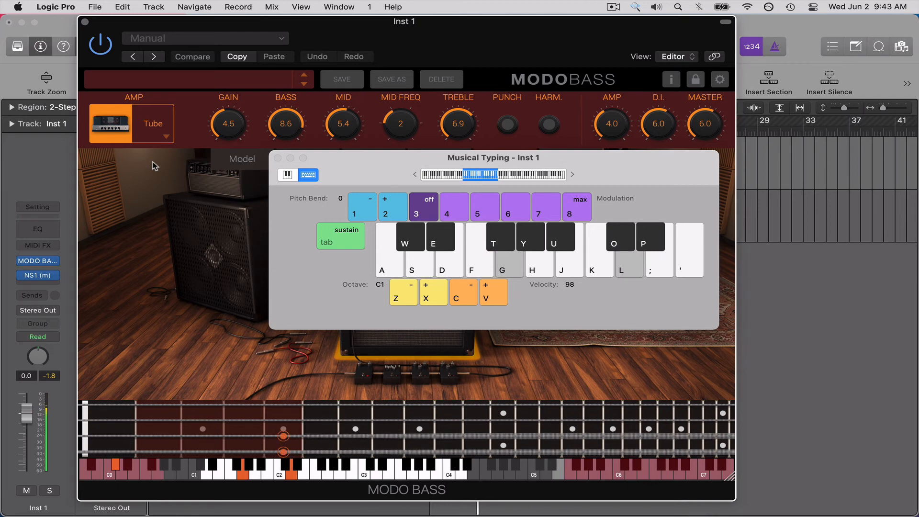
{"action": "key", "text": "g"}
{"action": "key", "text": "l"}
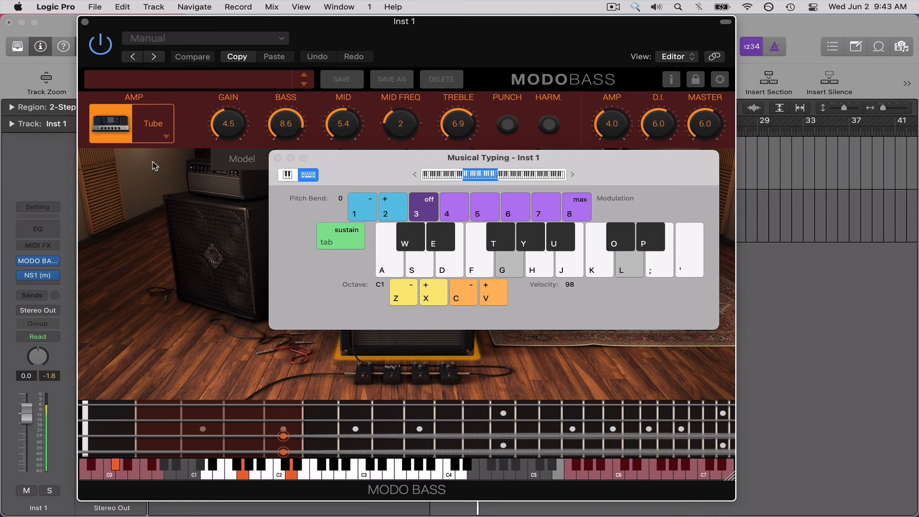
{"action": "key", "text": "p"}
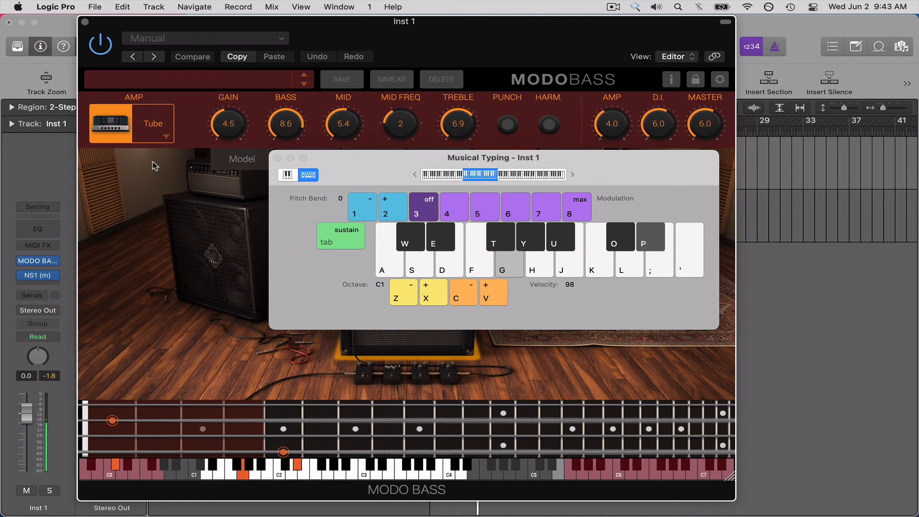
{"action": "key", "text": "apostrophe"}
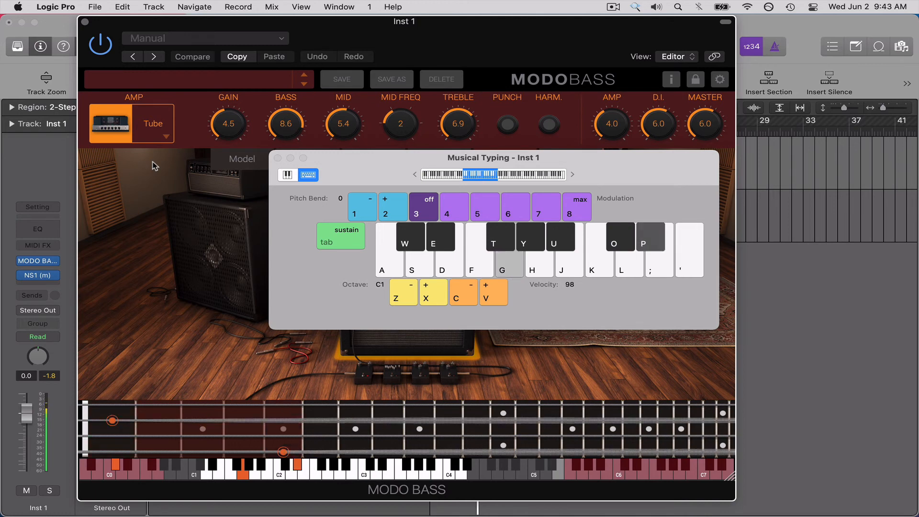
{"action": "key", "text": "l"}
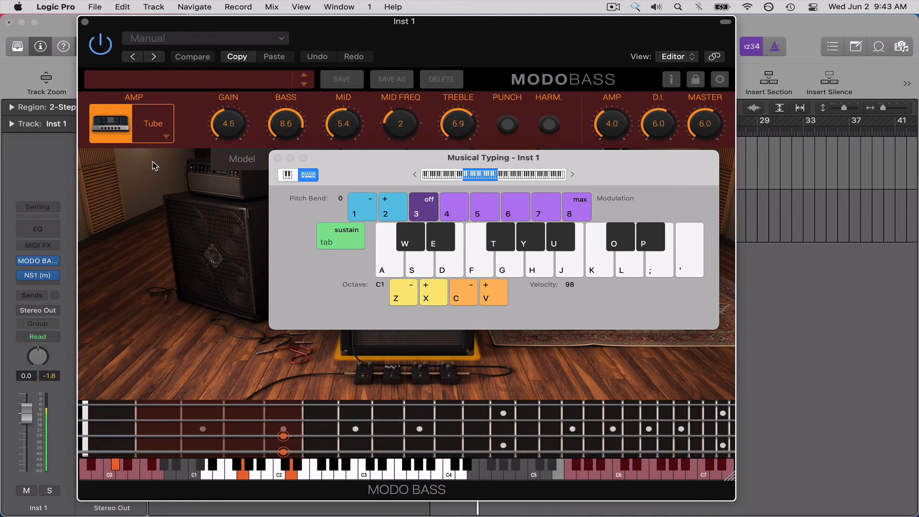
{"action": "key", "text": "super+k"}
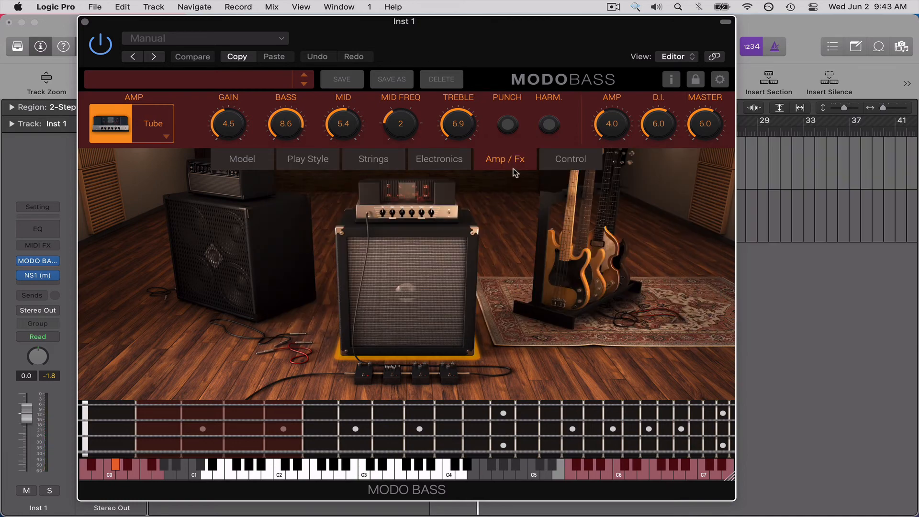
Turn on the Tube amp's Harm. switch and change the amp to Solid State.
{"action": "left_click", "coordinate": [549, 126]}
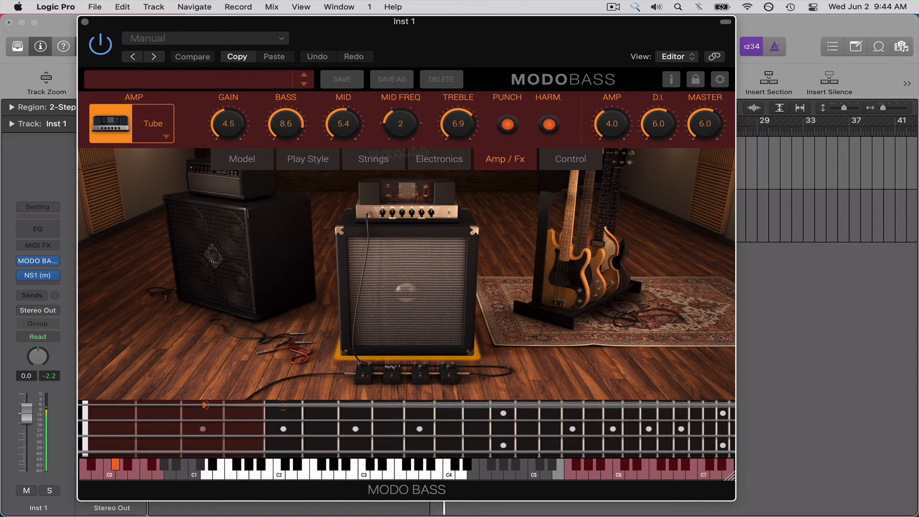
{"action": "left_click", "coordinate": [166, 139]}
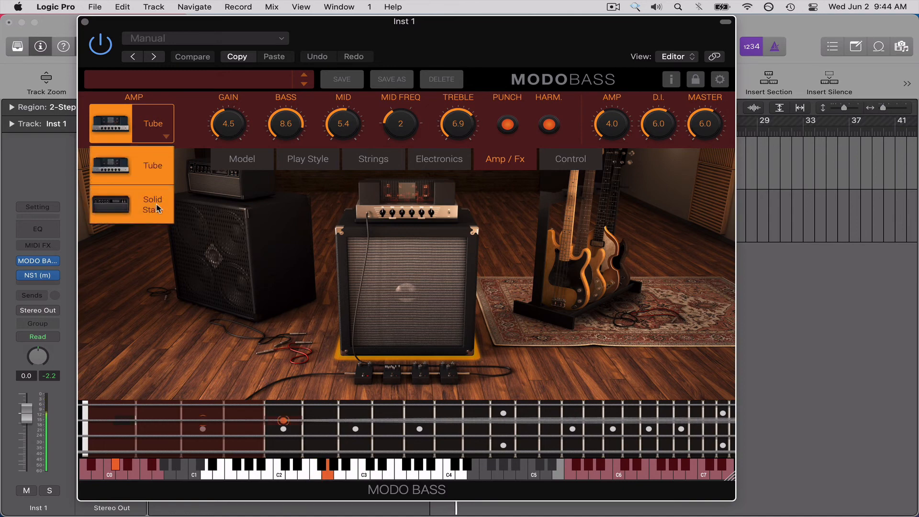
{"action": "left_click", "coordinate": [158, 208]}
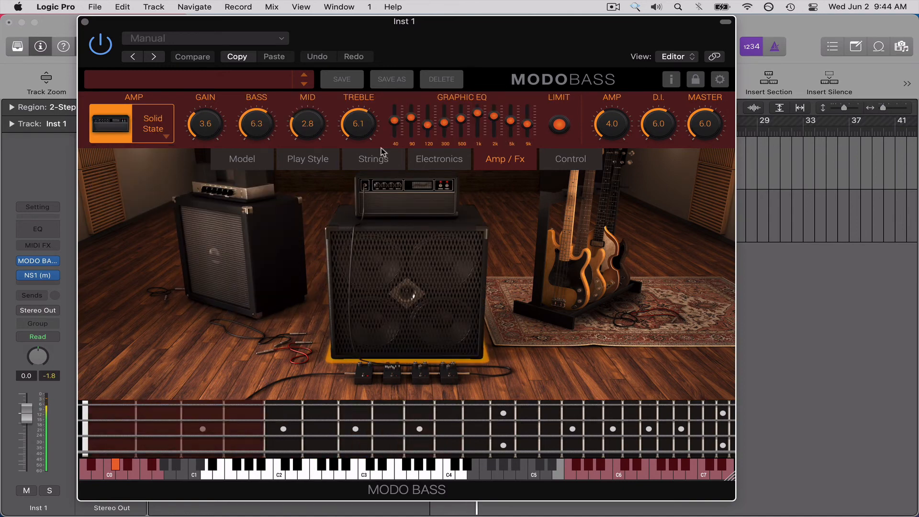
{"action": "left_click", "coordinate": [164, 136]}
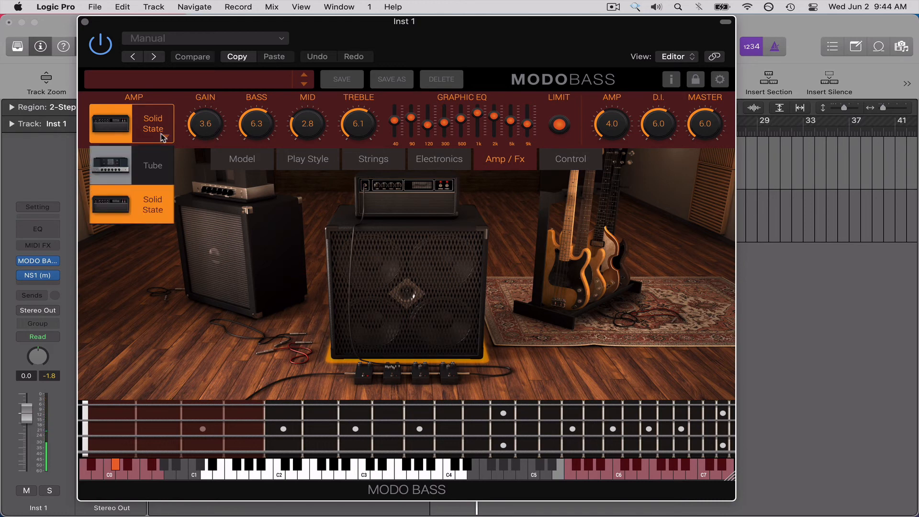
{"action": "left_click", "coordinate": [290, 264]}
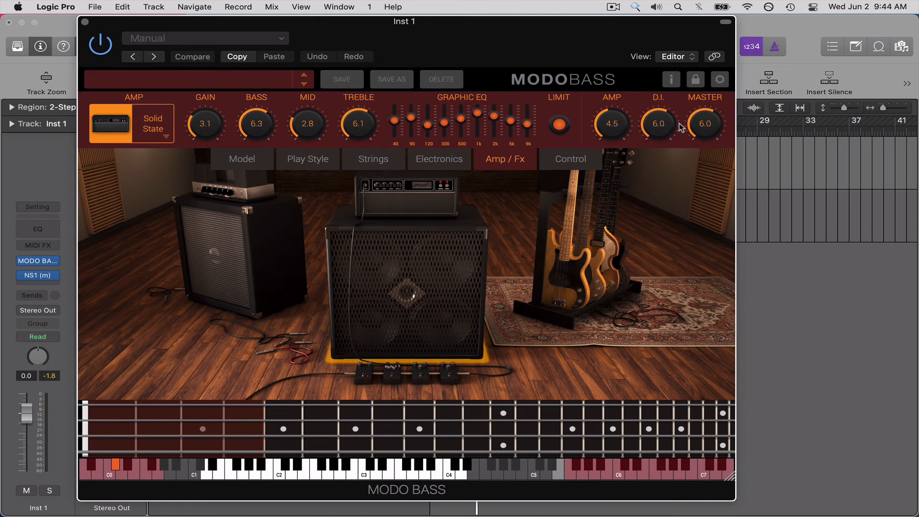
Select a pedal and the front amp in the studio scene, and bring the Tube amp to the front.
{"action": "left_click", "coordinate": [420, 371]}
{"action": "left_click", "coordinate": [401, 285]}
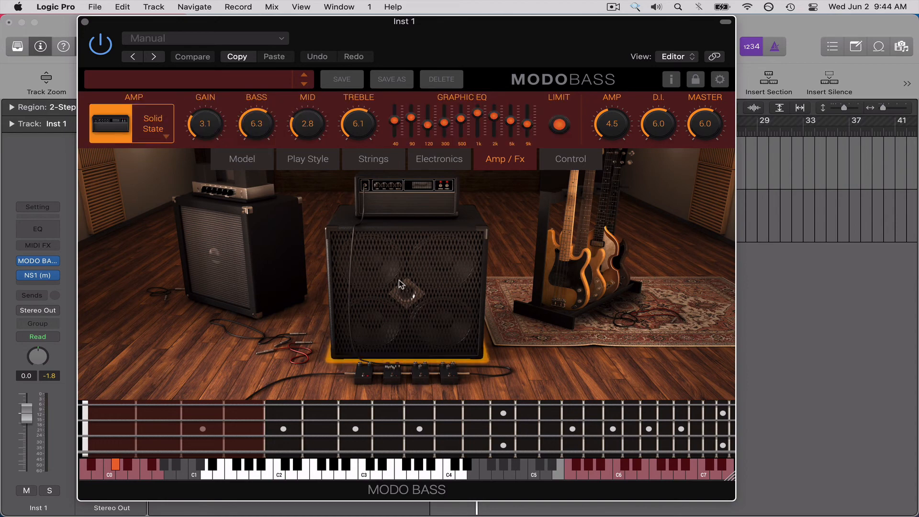
{"action": "left_click", "coordinate": [254, 260]}
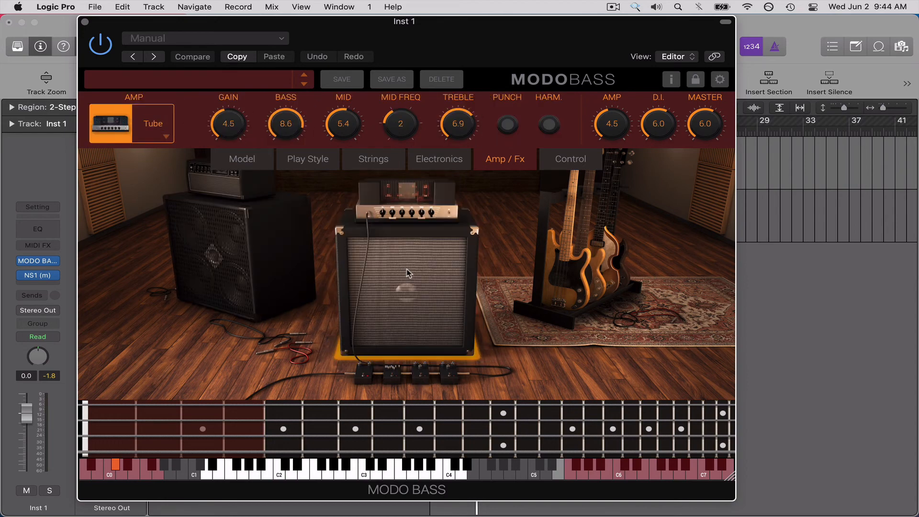
Set the Comp pedal's Comp amount to 4.2 and slightly lower the 800 band on the Graphic EQ pedal.
{"action": "left_click", "coordinate": [418, 373]}
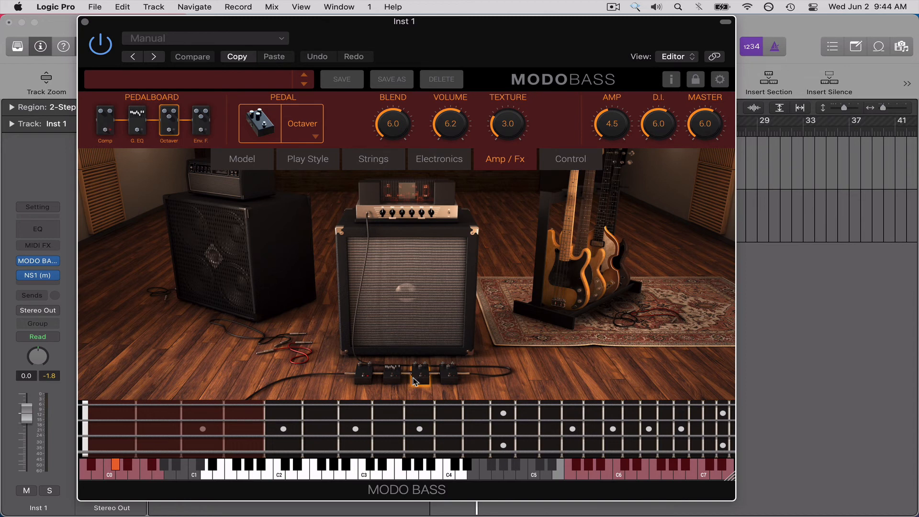
{"action": "left_click", "coordinate": [393, 376]}
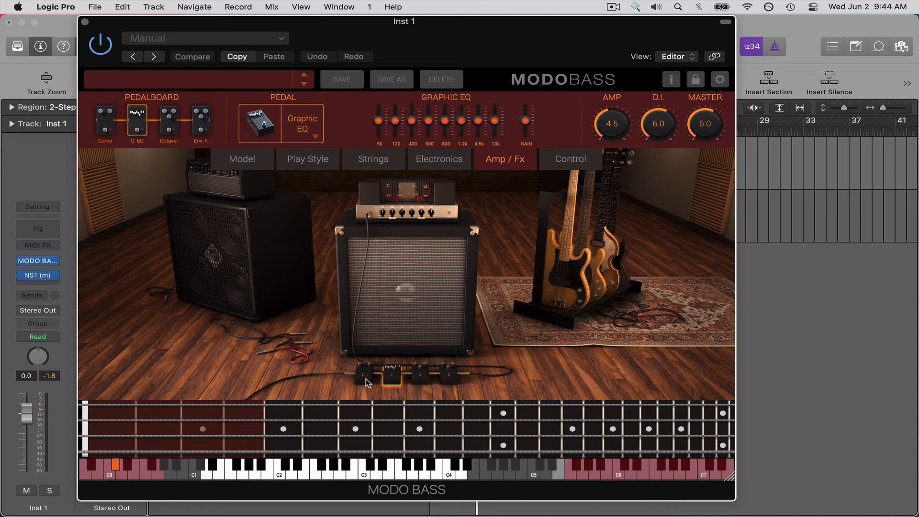
{"action": "left_click", "coordinate": [365, 378]}
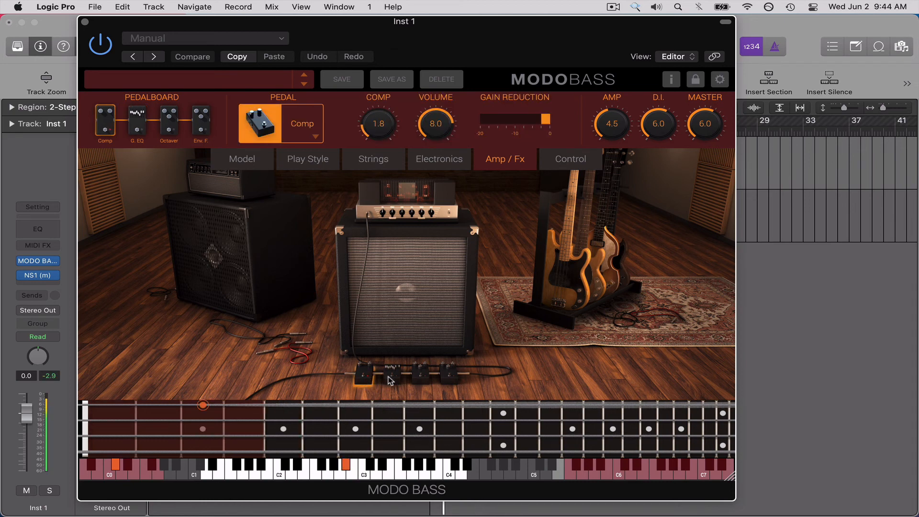
{"action": "left_click_drag", "start_coordinate": [386, 112], "coordinate": [384, 84]}
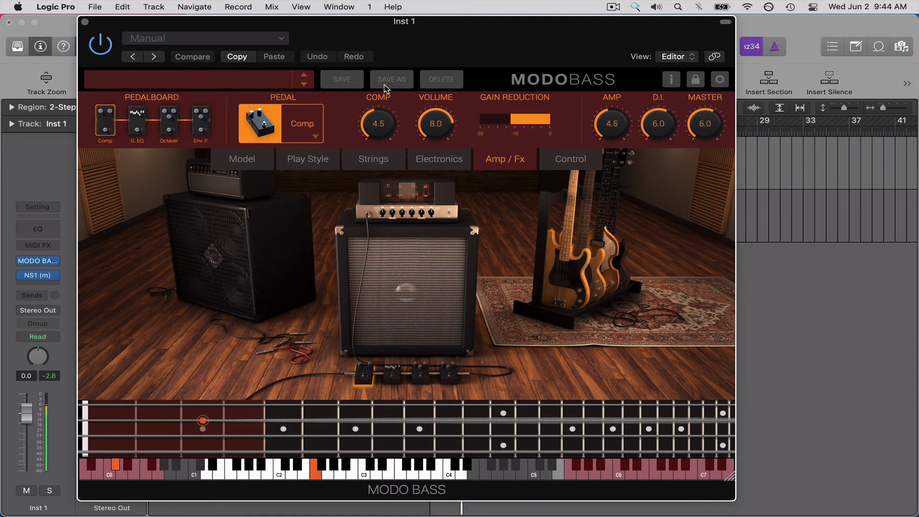
{"action": "left_click", "coordinate": [393, 374]}
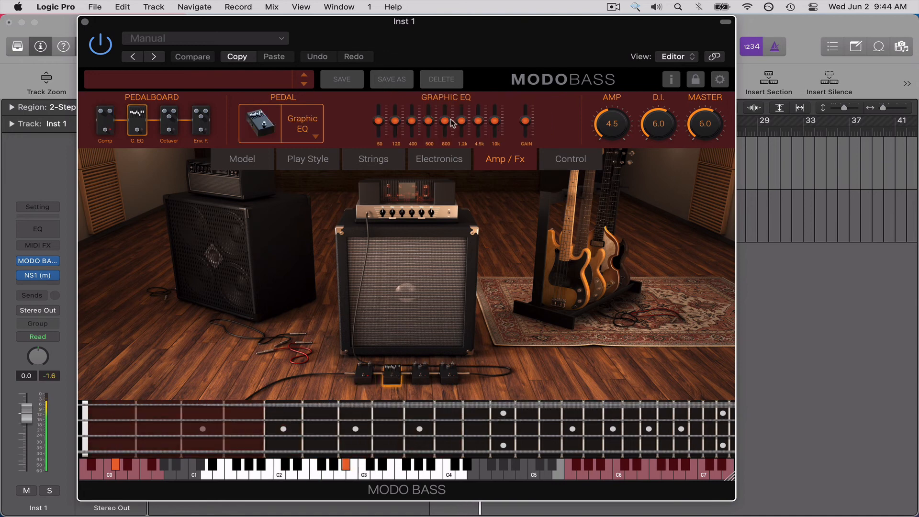
{"action": "left_click_drag", "start_coordinate": [446, 122], "coordinate": [449, 127]}
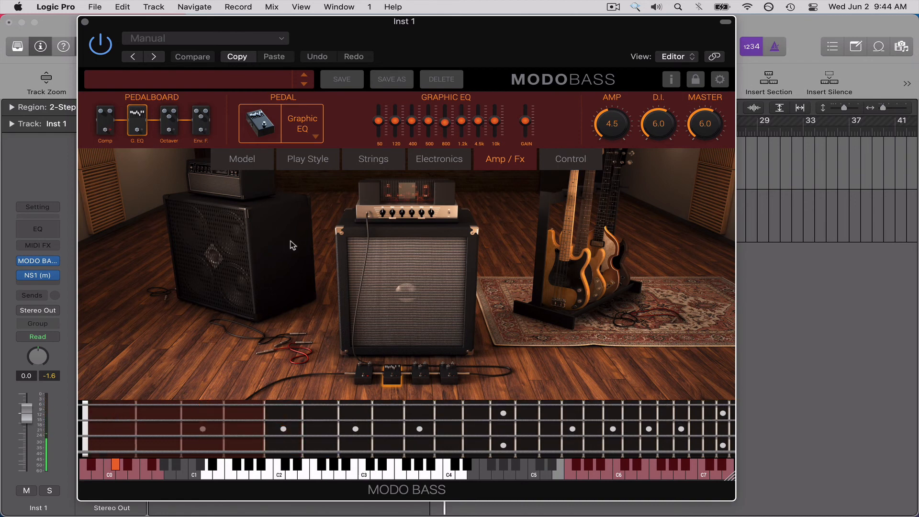
Replace the Octaver pedal with a Chorus and set the Chorus Volume to 0.0.
{"action": "left_click", "coordinate": [421, 376]}
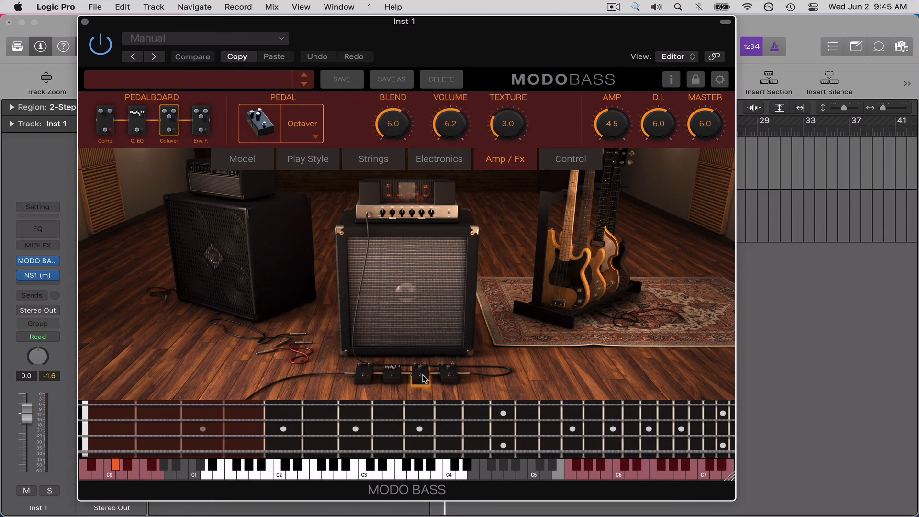
{"action": "left_click", "coordinate": [305, 139]}
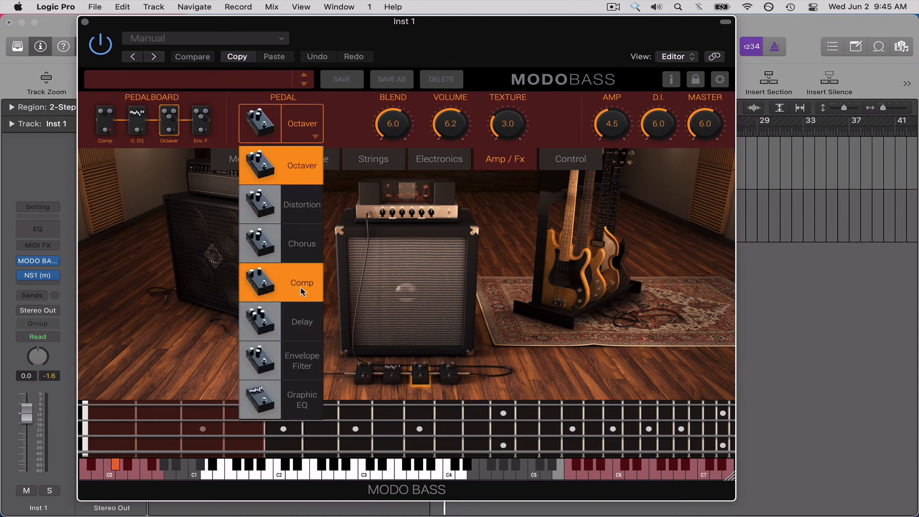
{"action": "left_click", "coordinate": [302, 244]}
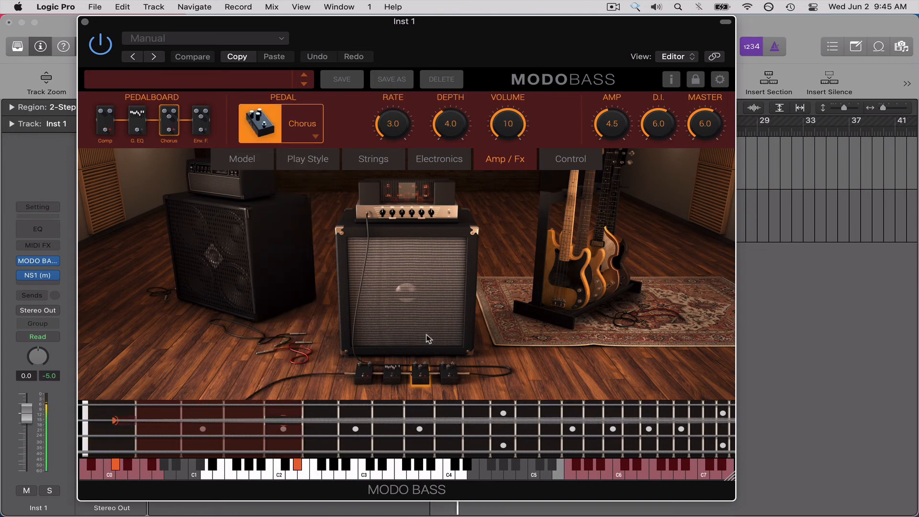
{"action": "left_click_drag", "start_coordinate": [517, 120], "coordinate": [523, 229]}
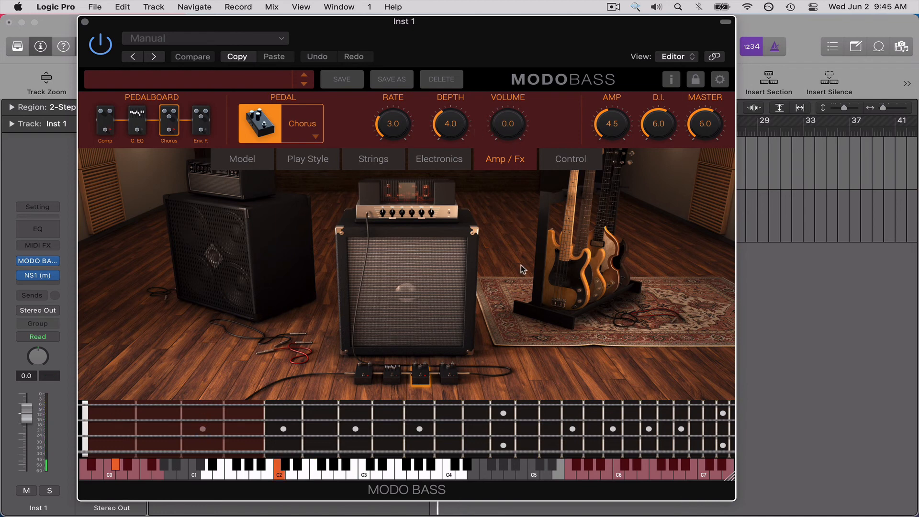
Set the Chorus pedal's Volume to 8.9 and toggle the Graphic EQ pedal off and back on.
{"action": "left_click_drag", "start_coordinate": [516, 129], "coordinate": [518, 3]}
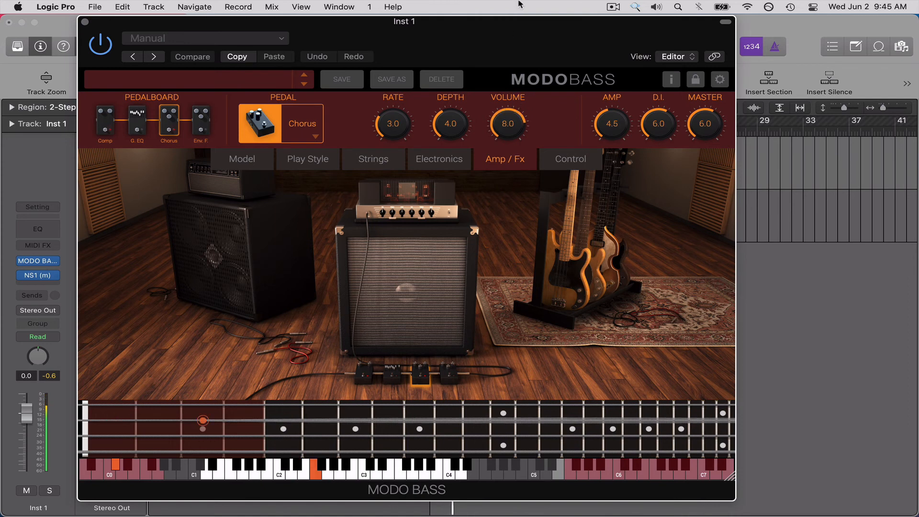
{"action": "left_click", "coordinate": [449, 378]}
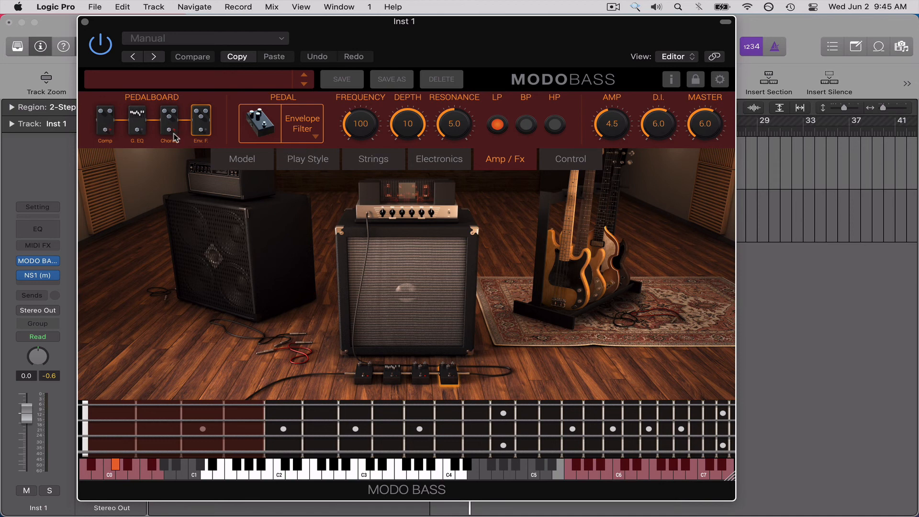
{"action": "left_click", "coordinate": [141, 135]}
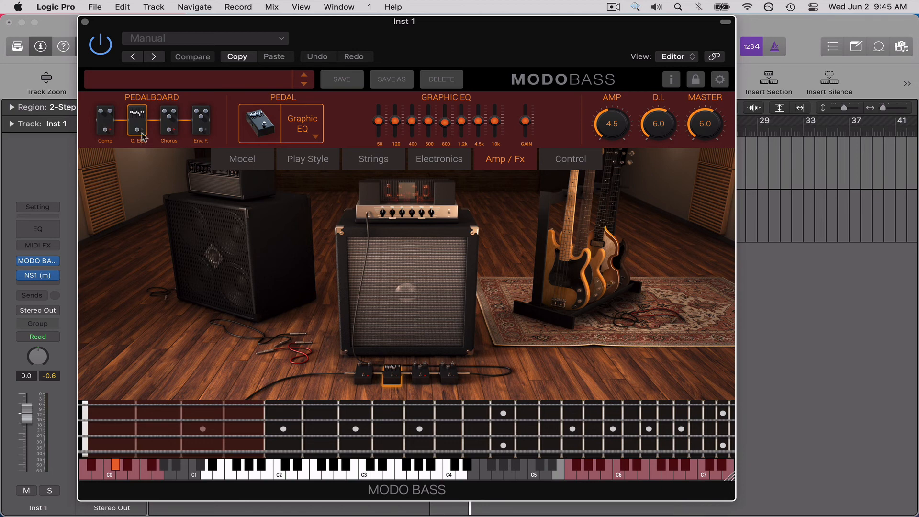
{"action": "left_click", "coordinate": [143, 138]}
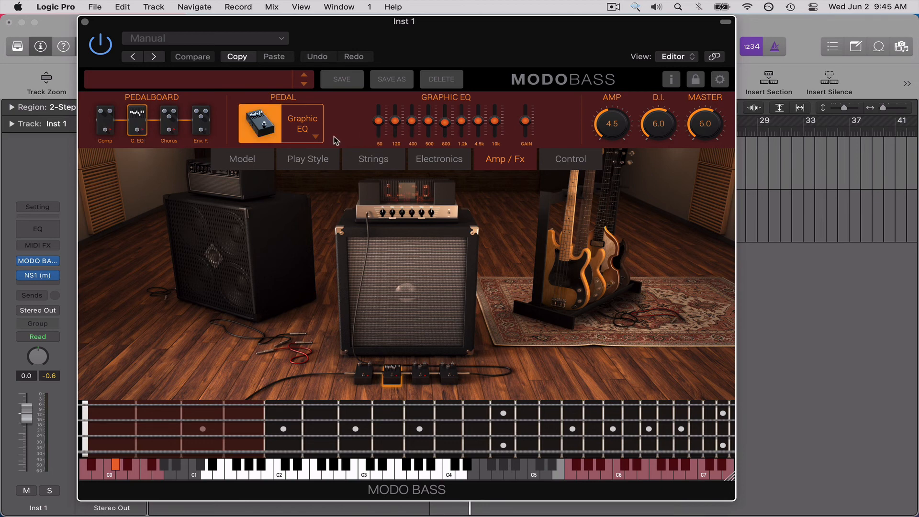
Replace the Envelope Filter pedal with an Octaver and set its Blend to 10, Texture to 6.2 and Volume to 5.0.
{"action": "left_click", "coordinate": [202, 125]}
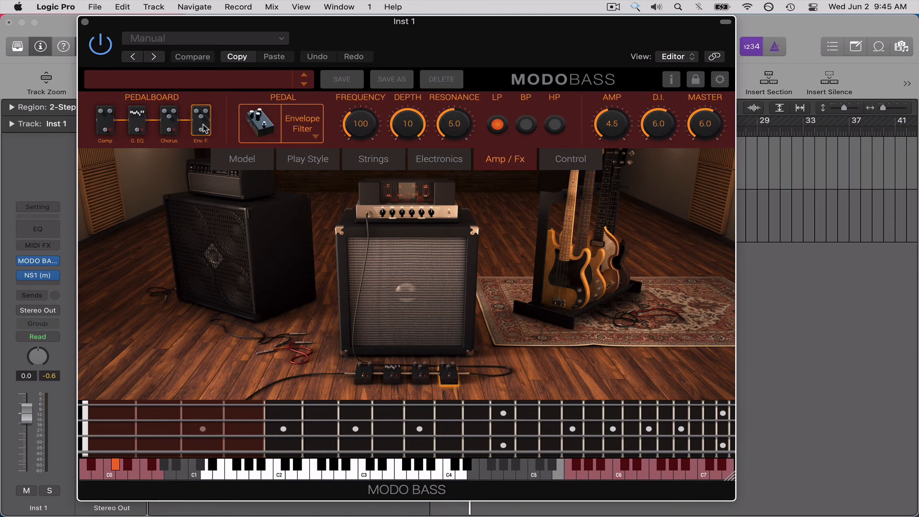
{"action": "left_click", "coordinate": [315, 137]}
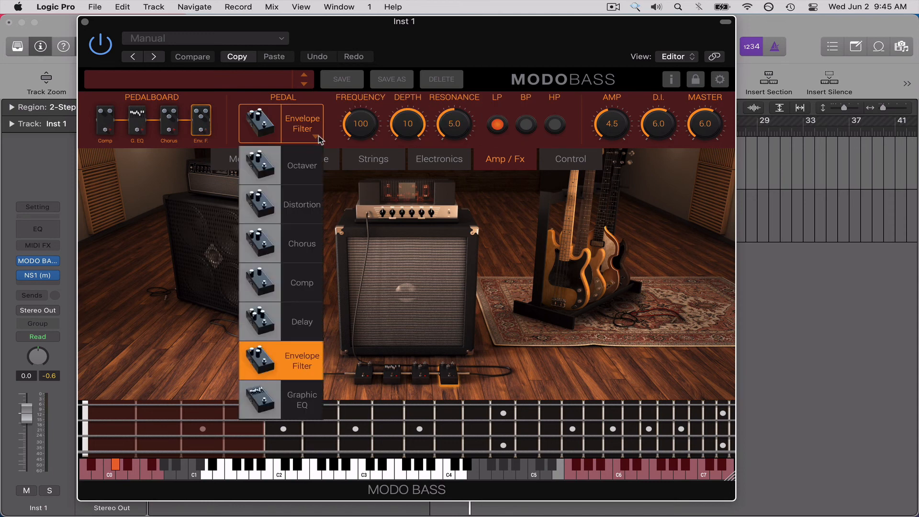
{"action": "left_click", "coordinate": [305, 168]}
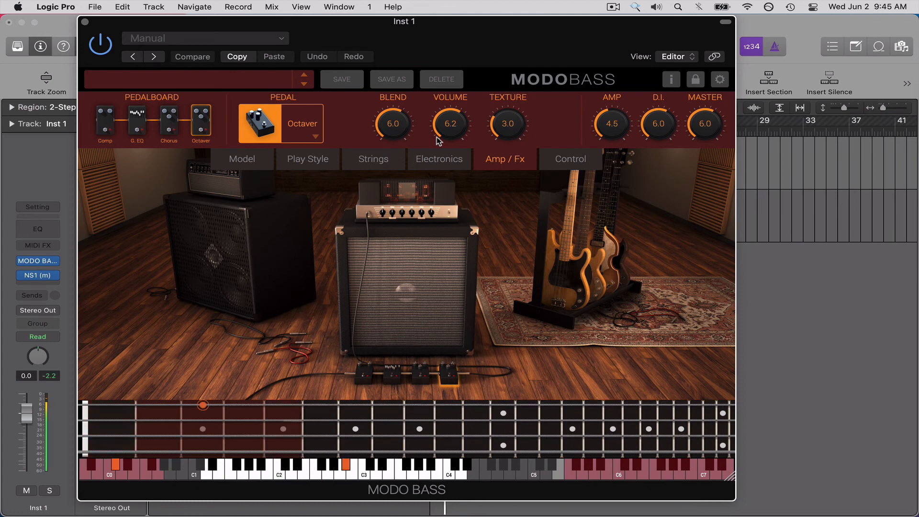
{"action": "left_click_drag", "start_coordinate": [507, 130], "coordinate": [510, 117]}
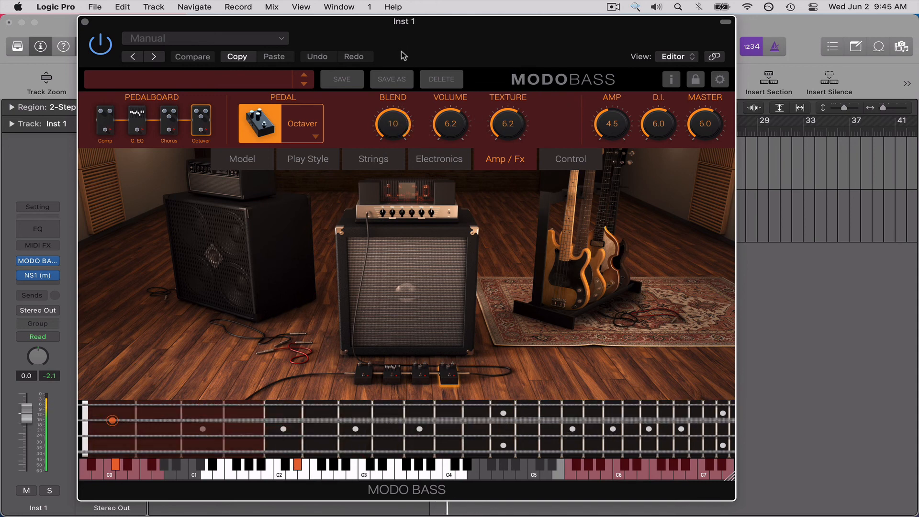
{"action": "left_click_drag", "start_coordinate": [461, 123], "coordinate": [462, 142]}
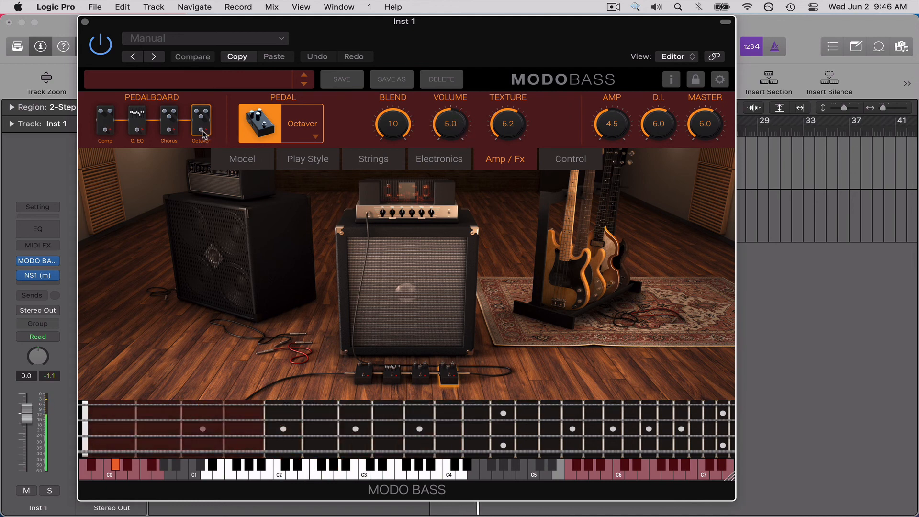
Replace the Octaver in the last pedalboard slot with a Distortion pedal and set its Drive to 5.1.
{"action": "left_click", "coordinate": [315, 136]}
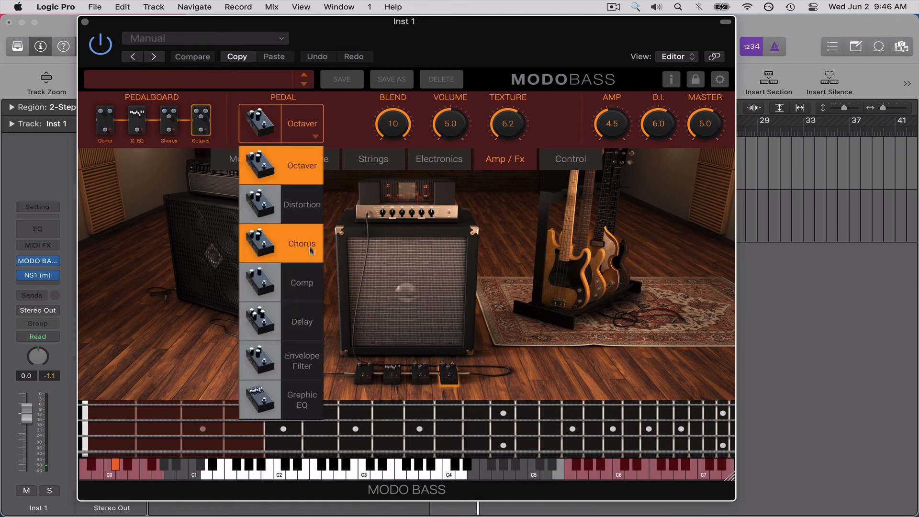
{"action": "left_click", "coordinate": [300, 206]}
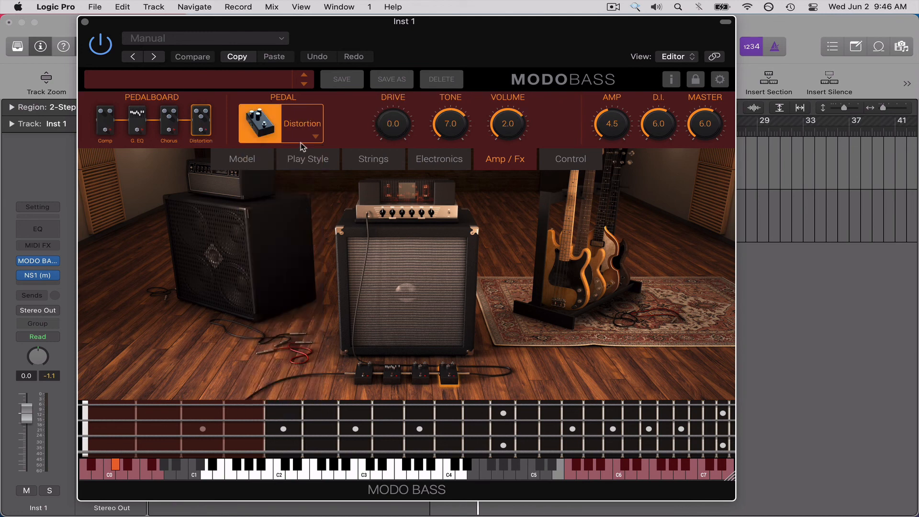
{"action": "left_click", "coordinate": [203, 133]}
{"action": "left_click_drag", "start_coordinate": [399, 129], "coordinate": [397, 83]}
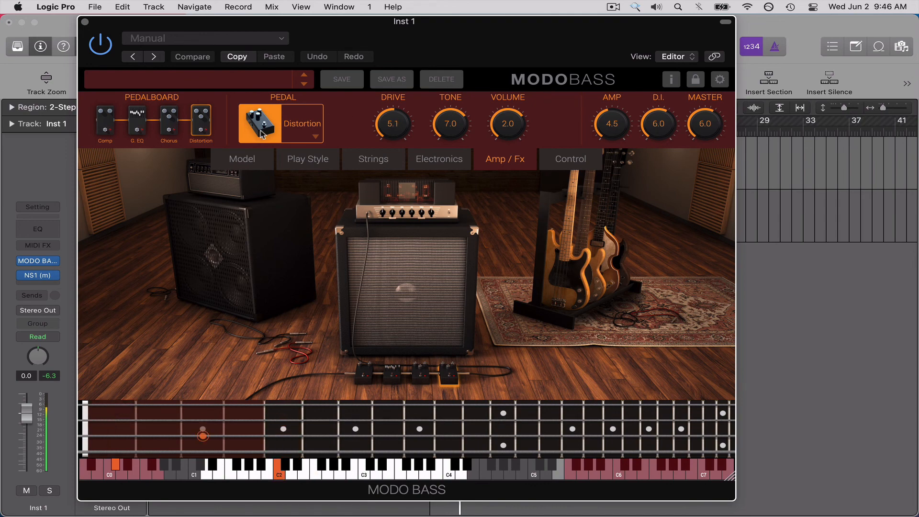
View the bass model, and set the Octaver pedal's Blend to 5.1 and Volume to 6.9.
{"action": "left_click", "coordinate": [245, 167]}
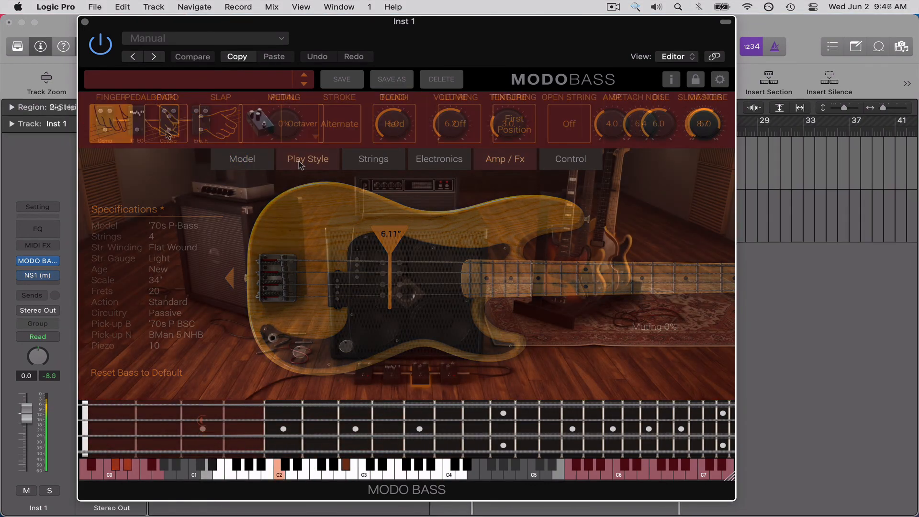
{"action": "left_click_drag", "start_coordinate": [392, 130], "coordinate": [395, 146]}
{"action": "left_click_drag", "start_coordinate": [448, 136], "coordinate": [448, 124]}
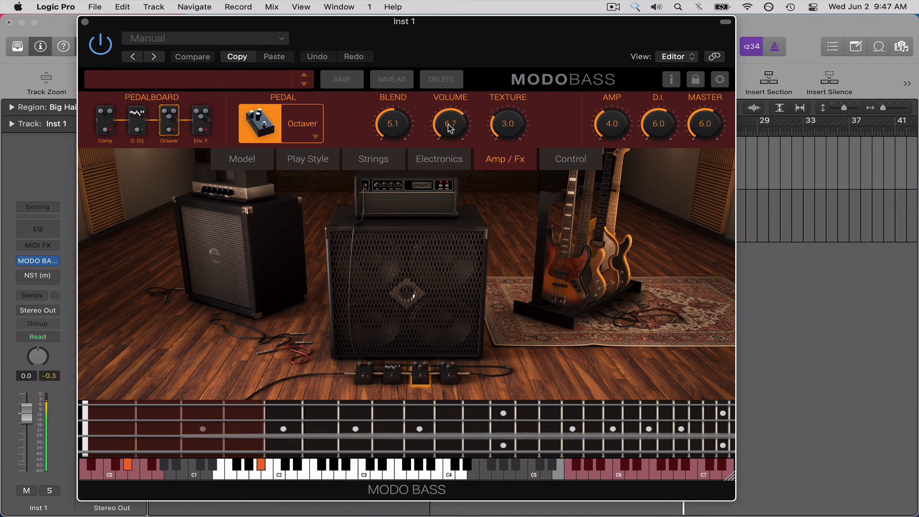
Check the Comp and Envelope Filter pedals and the tracks view, and lower the Octaver's Blend to 4.3.
{"action": "left_click", "coordinate": [110, 134]}
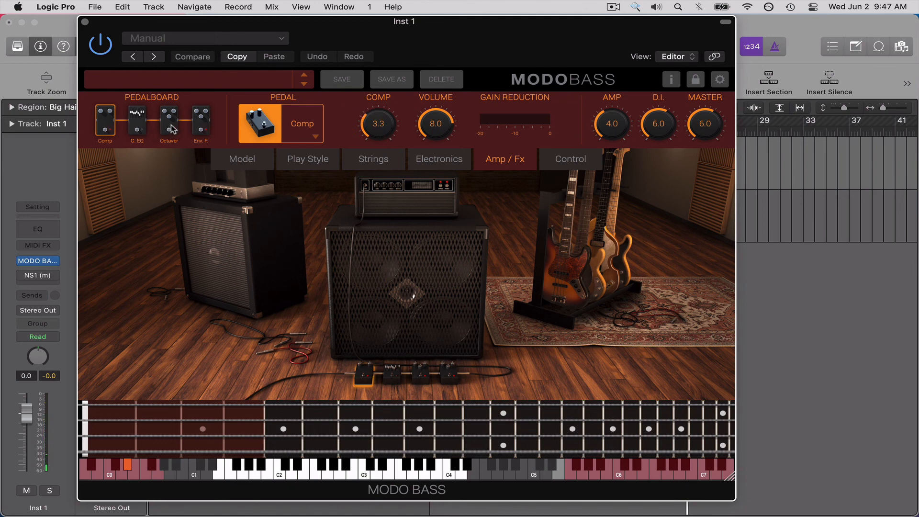
{"action": "left_click", "coordinate": [202, 120]}
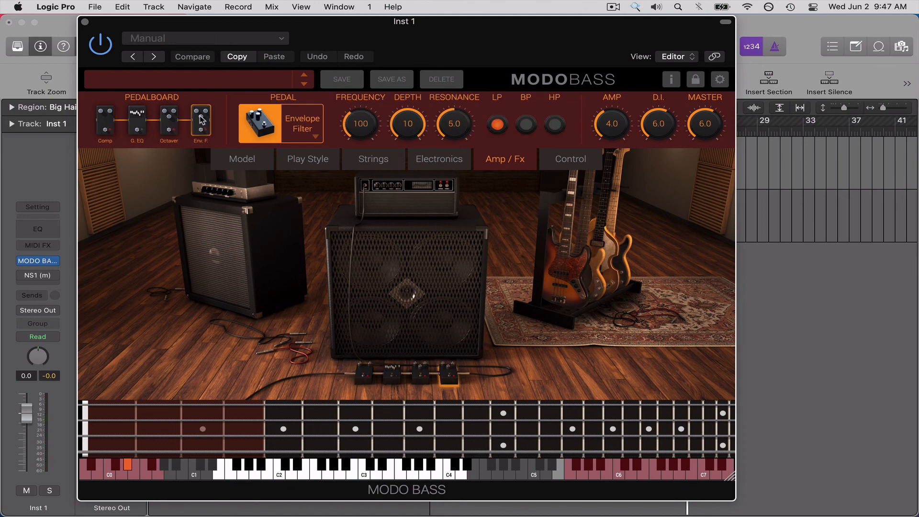
{"action": "left_click", "coordinate": [169, 123]}
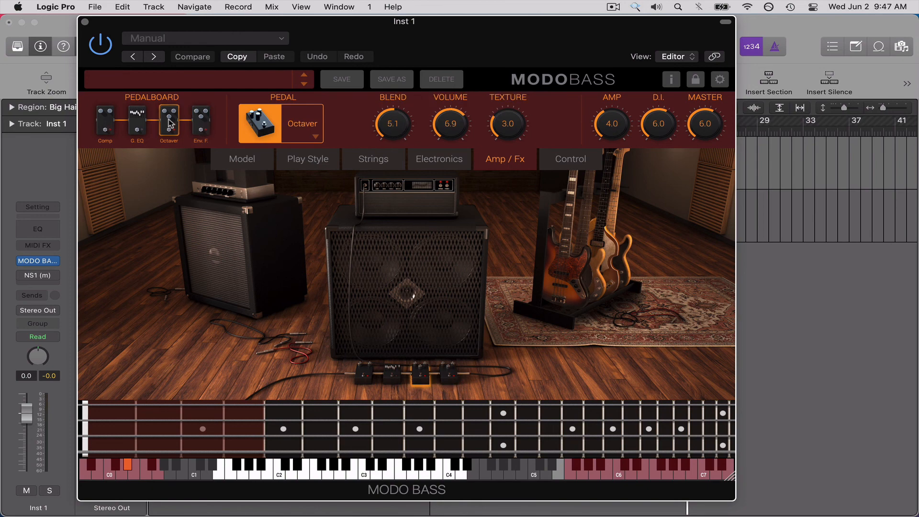
{"action": "key", "text": "super+w"}
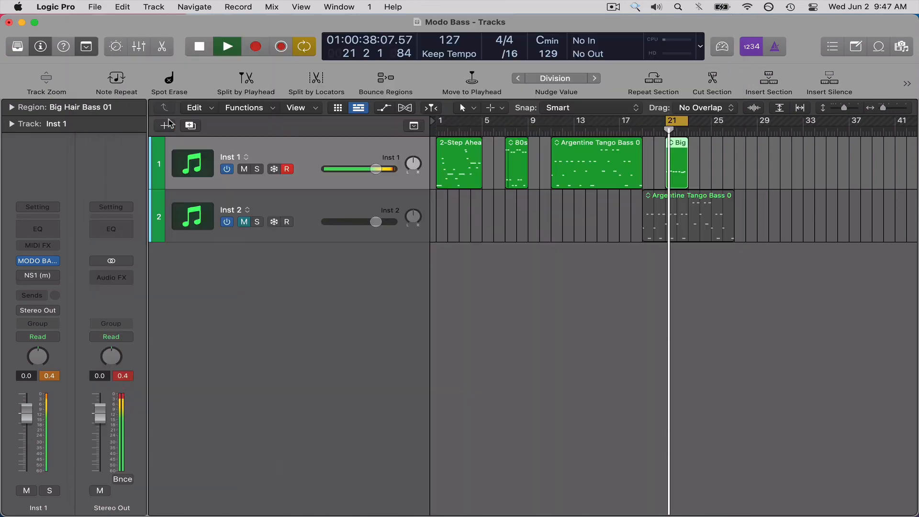
{"action": "key", "text": "v"}
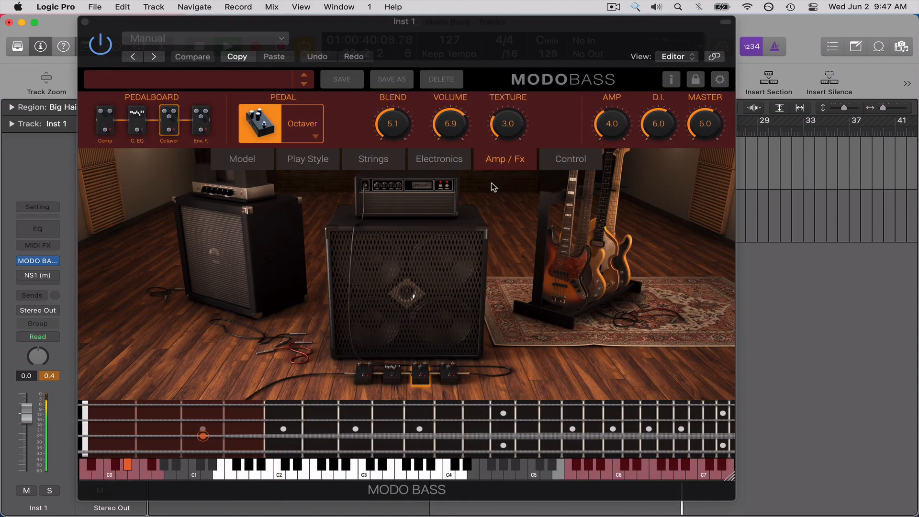
{"action": "left_click_drag", "start_coordinate": [405, 139], "coordinate": [405, 145]}
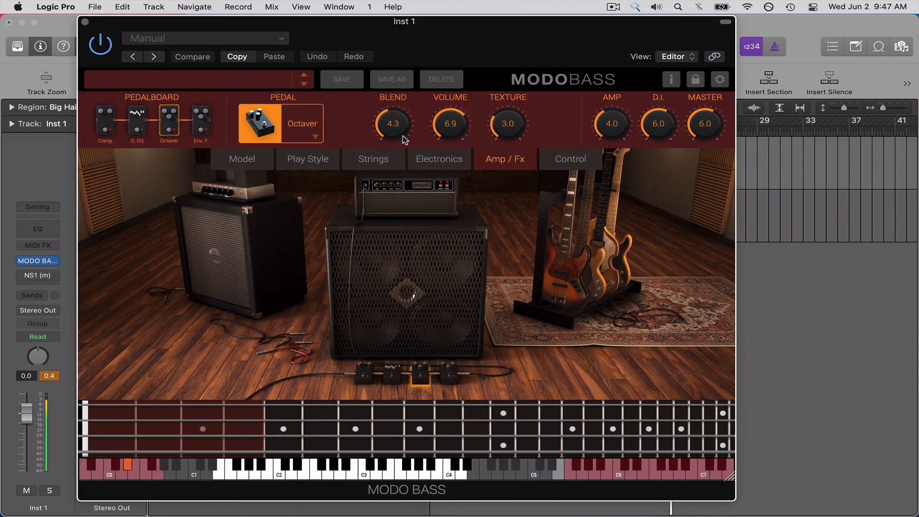
Set the Comp pedal's Comp amount to 3.1 and Volume to 7.7, and switch the pedal off.
{"action": "left_click", "coordinate": [112, 127]}
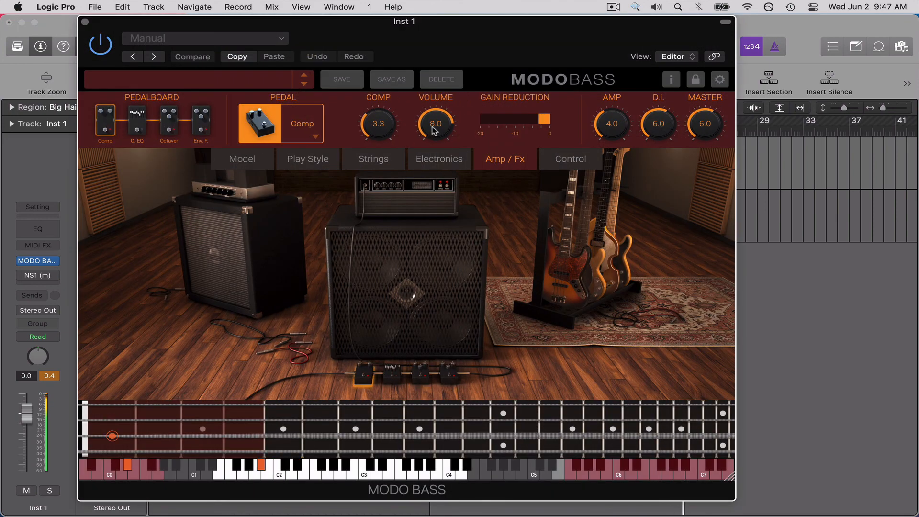
{"action": "left_click_drag", "start_coordinate": [388, 123], "coordinate": [389, 126]}
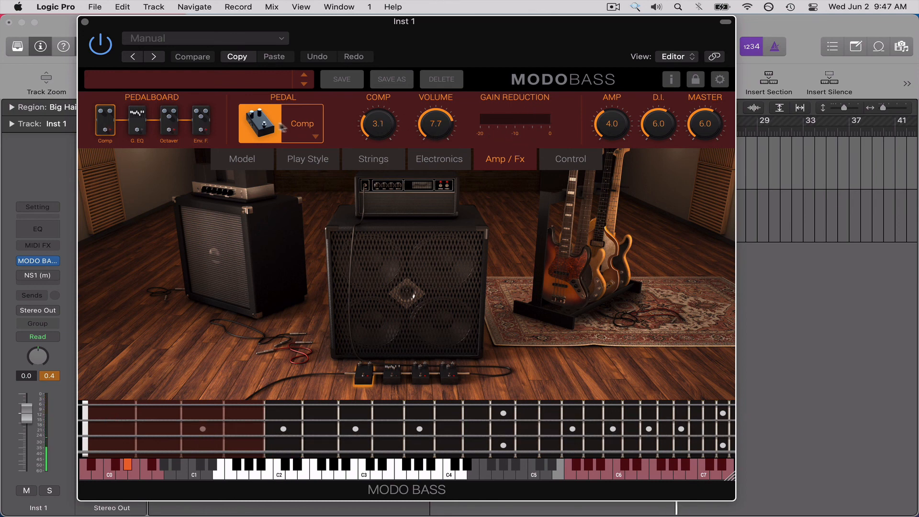
{"action": "left_click", "coordinate": [262, 124]}
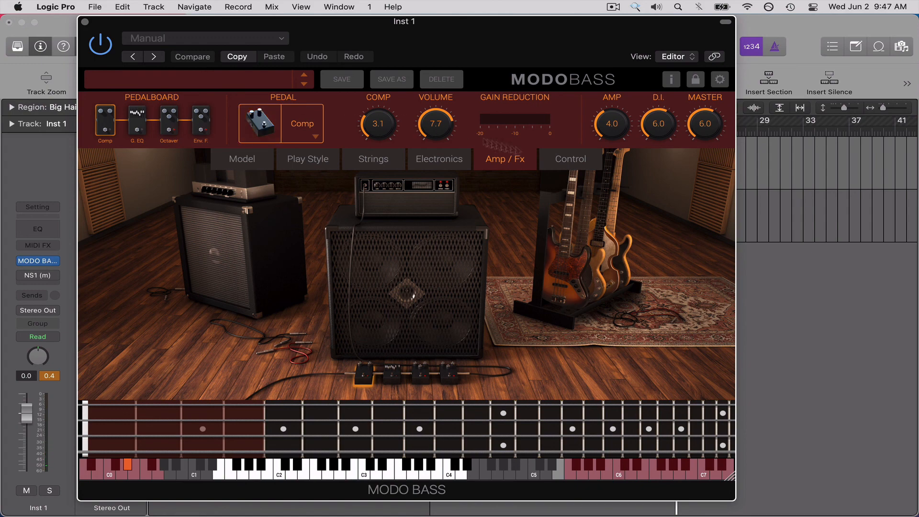
Look at the MIDI control assignments and return to the '70s J-Bass model specifications.
{"action": "left_click", "coordinate": [577, 165]}
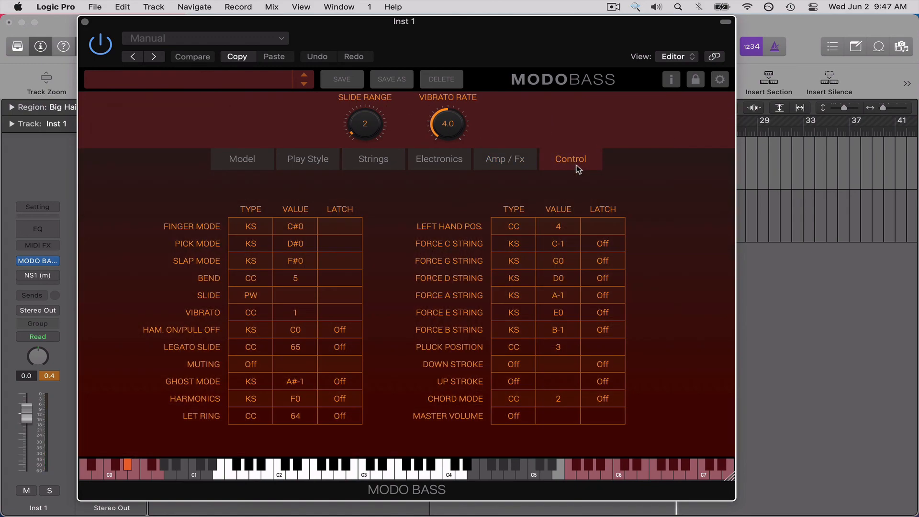
{"action": "left_click", "coordinate": [257, 164]}
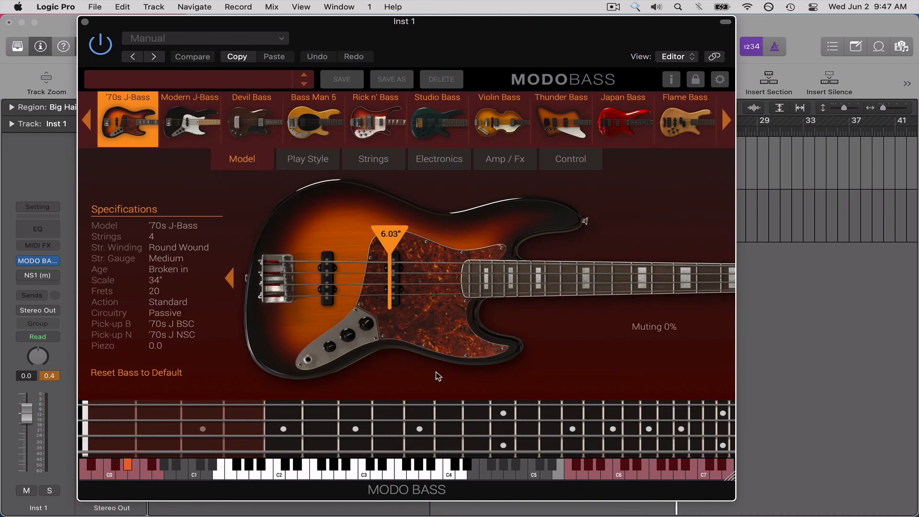
{"action": "left_click_drag", "start_coordinate": [592, 36], "coordinate": [643, 32]}
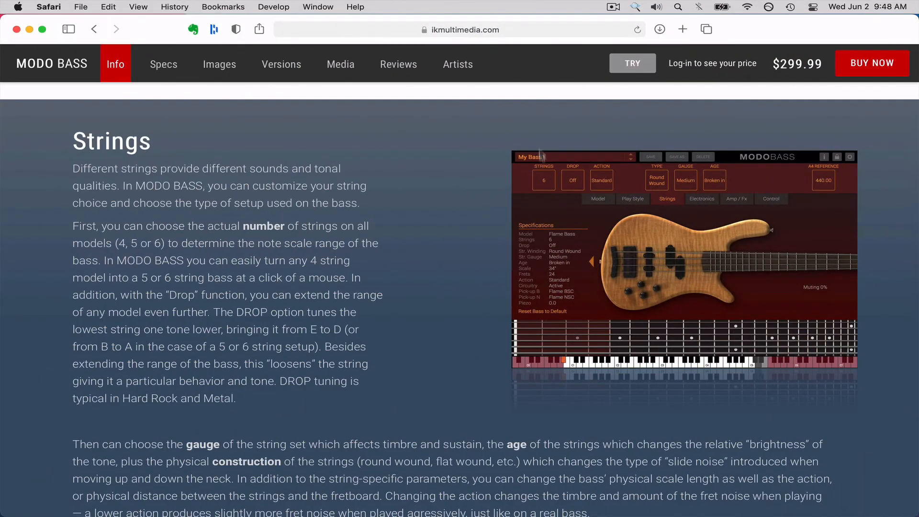
Switch to Safari and examine the MODO BASS product page from the Strings section through to the Features list.
{"action": "scroll", "coordinate": [540, 155], "scroll_direction": "down", "scroll_amount": 5}
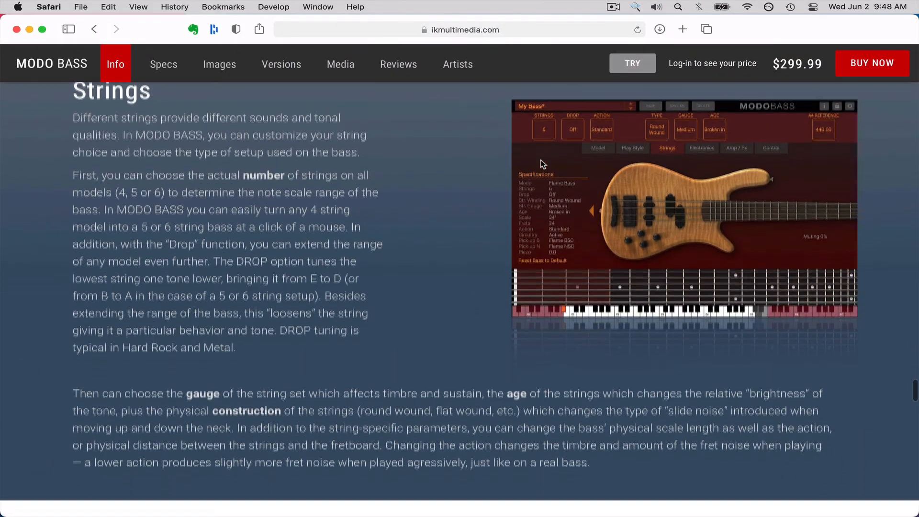
{"action": "scroll", "coordinate": [540, 164], "scroll_direction": "down", "scroll_amount": 6}
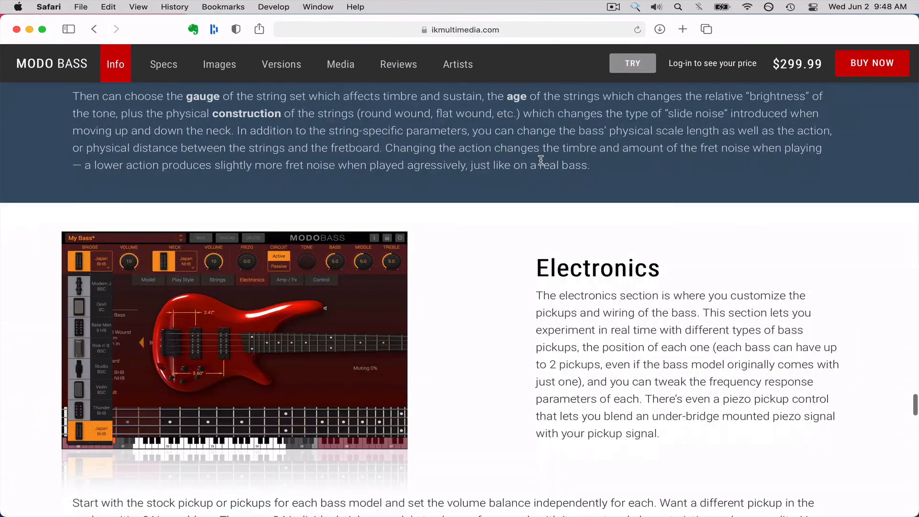
{"action": "scroll", "coordinate": [541, 161], "scroll_direction": "down", "scroll_amount": 8}
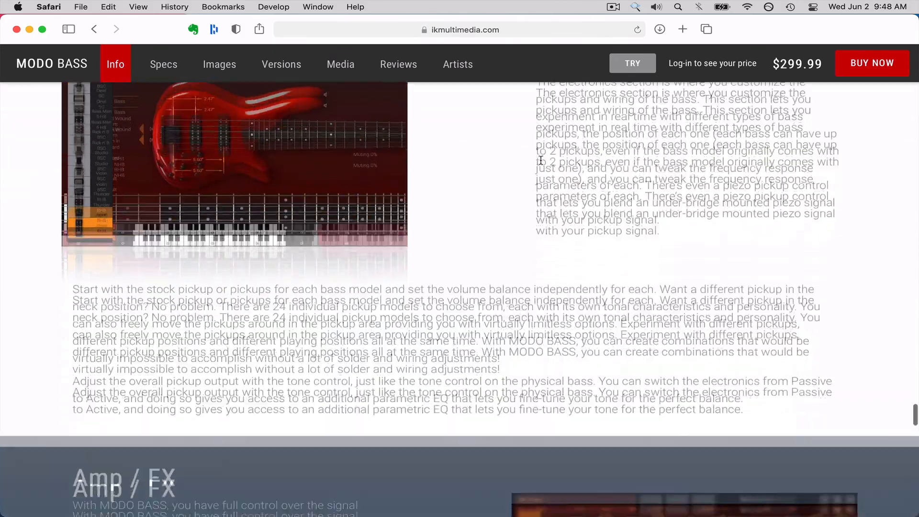
{"action": "scroll", "coordinate": [541, 160], "scroll_direction": "down", "scroll_amount": 8}
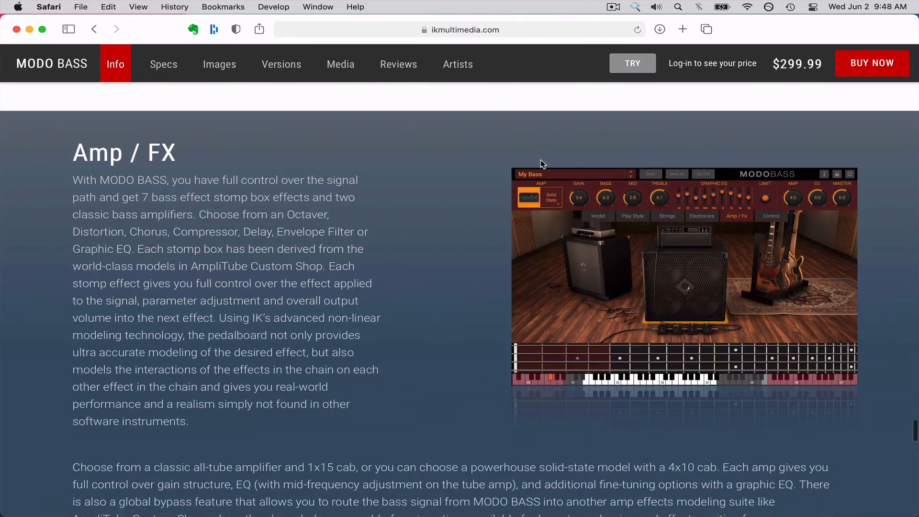
{"action": "scroll", "coordinate": [540, 164], "scroll_direction": "down", "scroll_amount": 2}
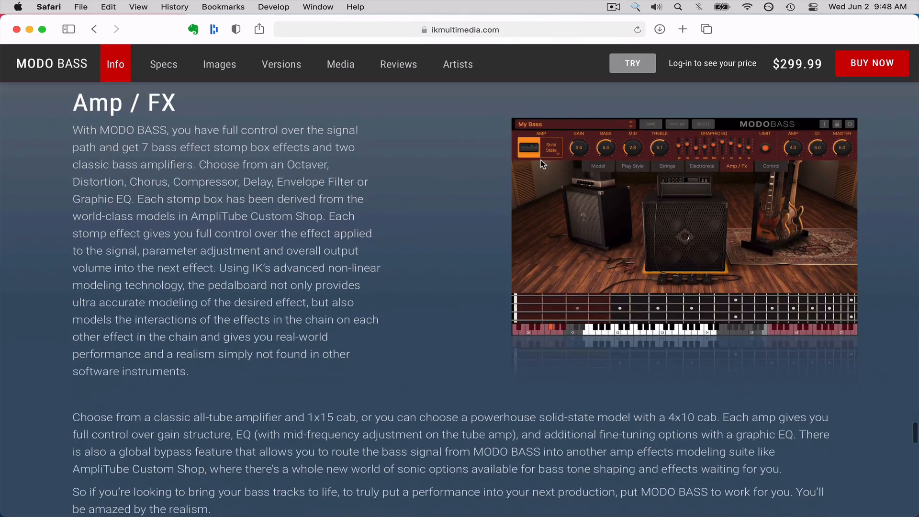
{"action": "scroll", "coordinate": [542, 165], "scroll_direction": "down", "scroll_amount": 5}
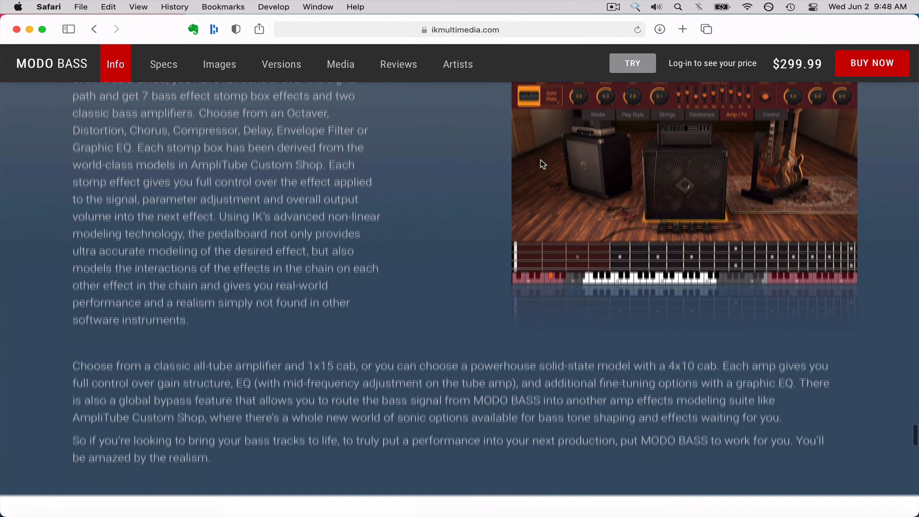
{"action": "scroll", "coordinate": [542, 165], "scroll_direction": "down", "scroll_amount": 7}
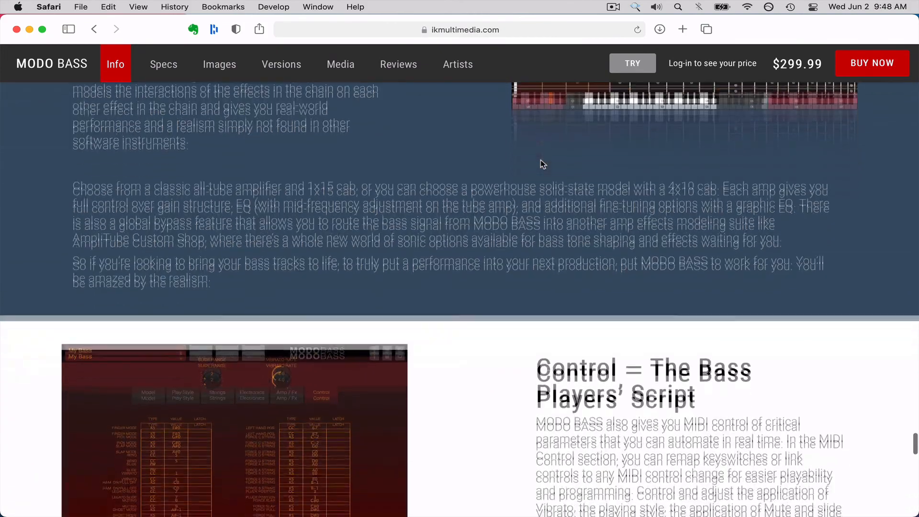
{"action": "scroll", "coordinate": [540, 160], "scroll_direction": "down", "scroll_amount": 12}
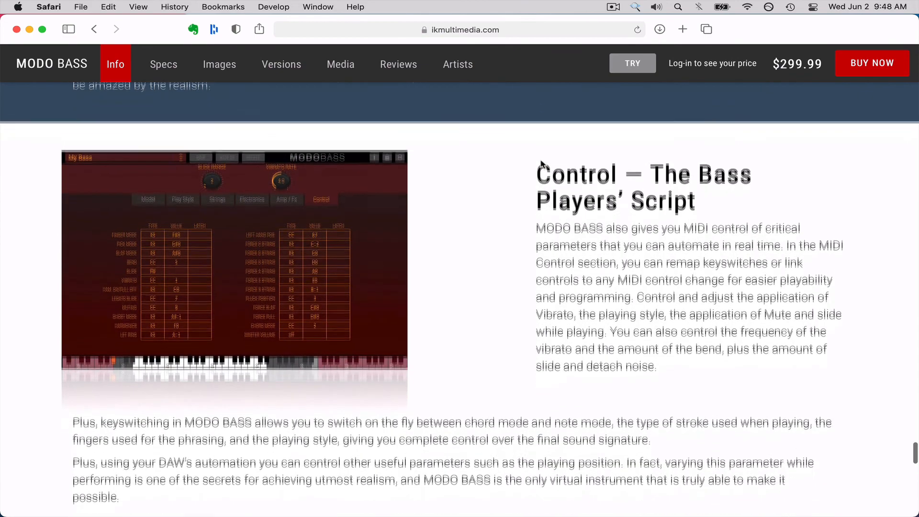
{"action": "scroll", "coordinate": [542, 164], "scroll_direction": "down", "scroll_amount": 5}
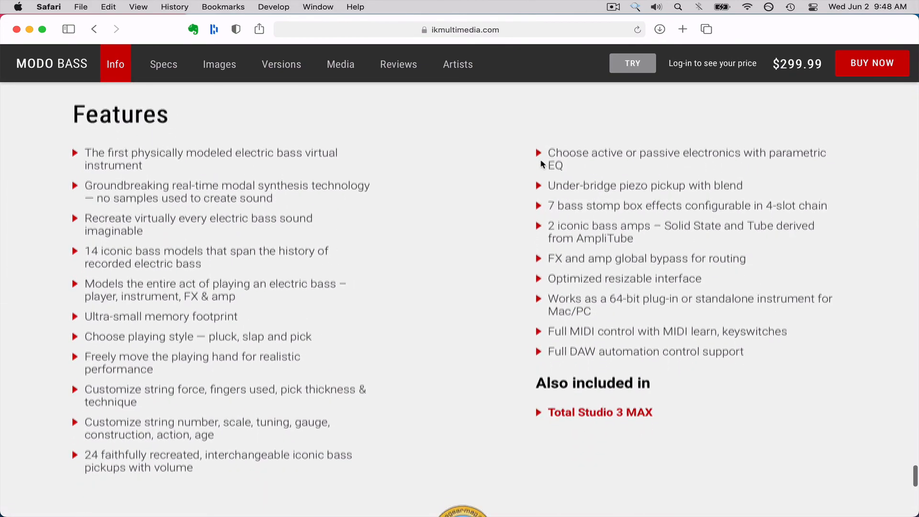
Examine the rest of the MODO BASS product page from the Features list to the footer, and return to the page header.
{"action": "scroll", "coordinate": [404, 345], "scroll_direction": "down", "scroll_amount": 2}
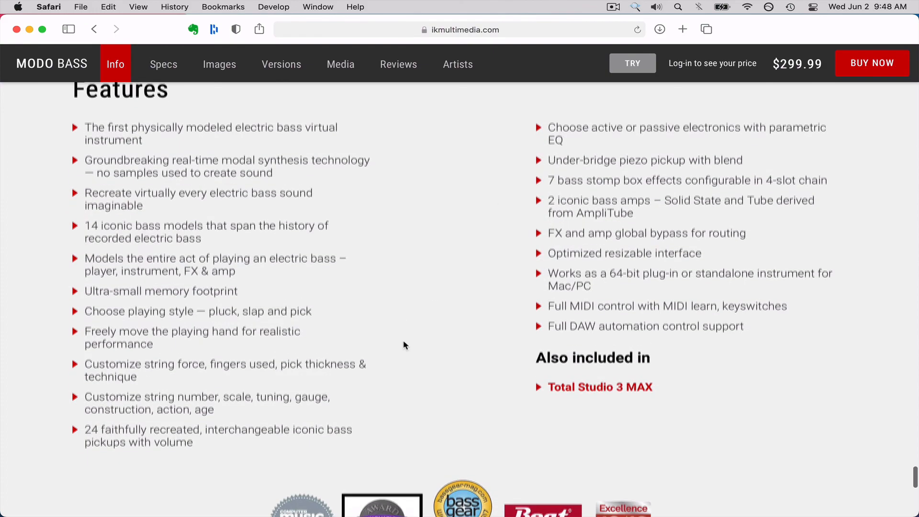
{"action": "scroll", "coordinate": [404, 344], "scroll_direction": "down", "scroll_amount": 5}
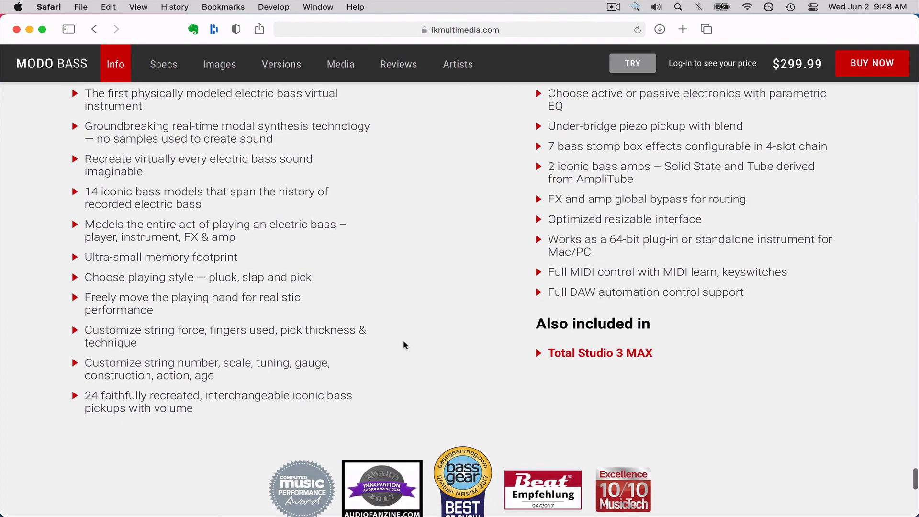
{"action": "scroll", "coordinate": [404, 344], "scroll_direction": "down", "scroll_amount": 8}
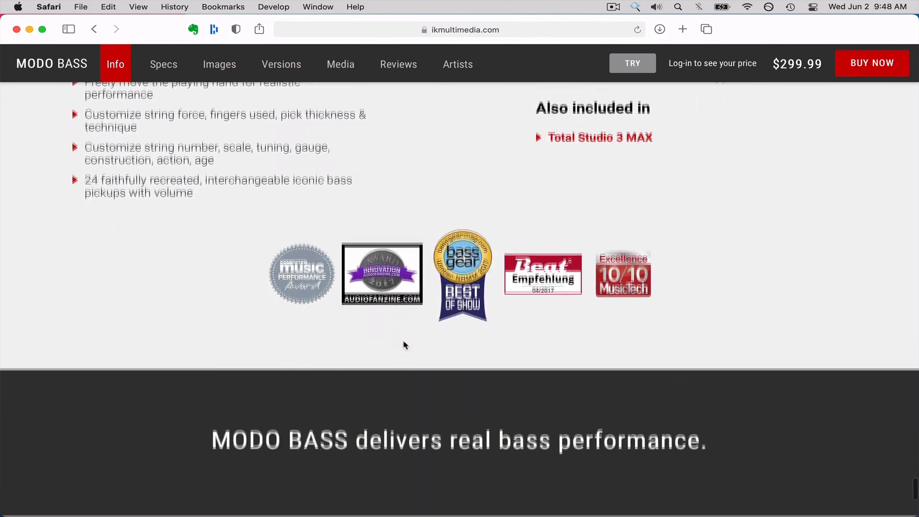
{"action": "scroll", "coordinate": [404, 345], "scroll_direction": "down", "scroll_amount": 1}
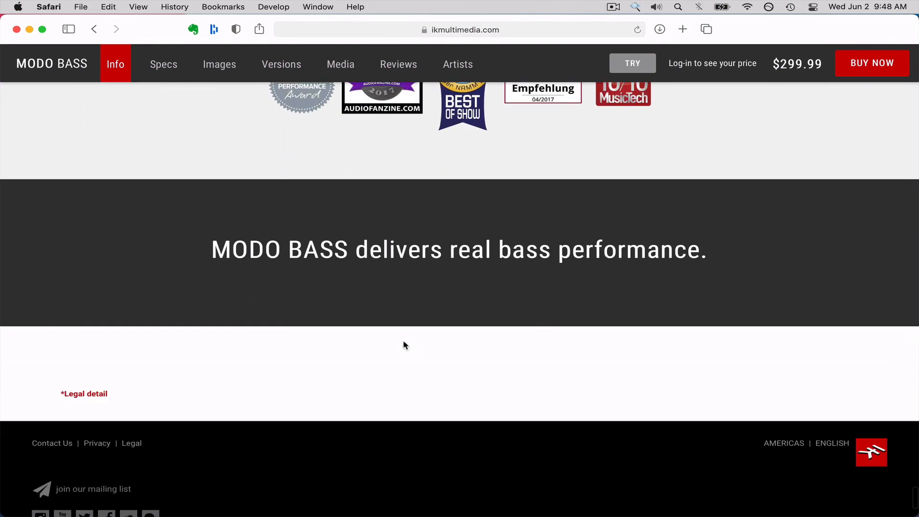
{"action": "scroll", "coordinate": [404, 344], "scroll_direction": "down", "scroll_amount": 4}
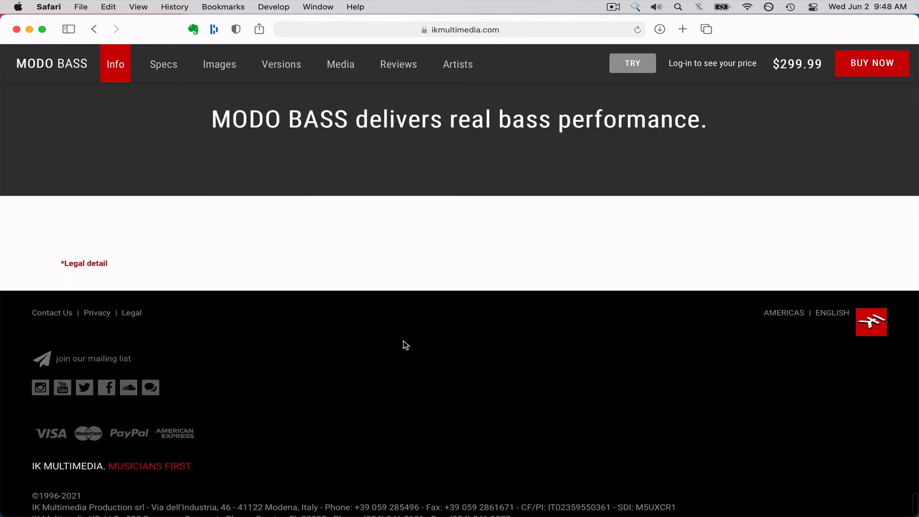
{"action": "scroll", "coordinate": [405, 344], "scroll_direction": "up", "scroll_amount": 20}
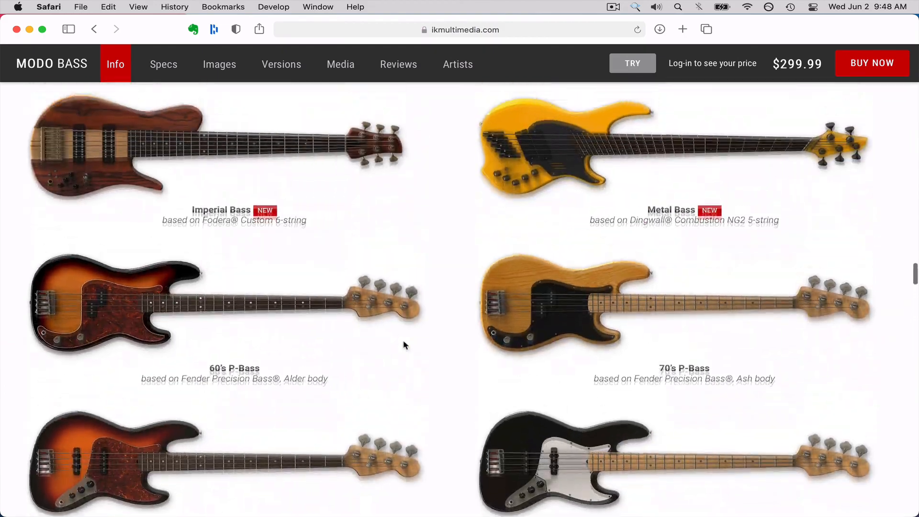
{"action": "scroll", "coordinate": [404, 342], "scroll_direction": "up", "scroll_amount": 20}
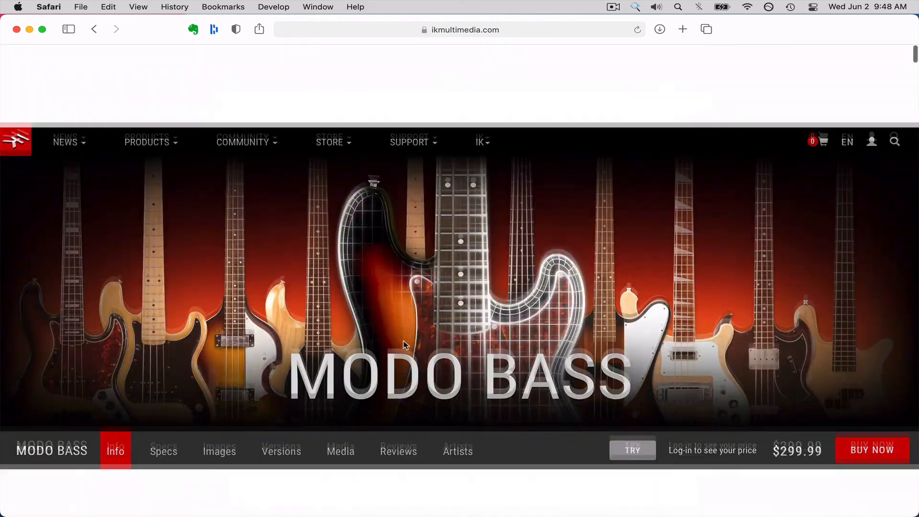